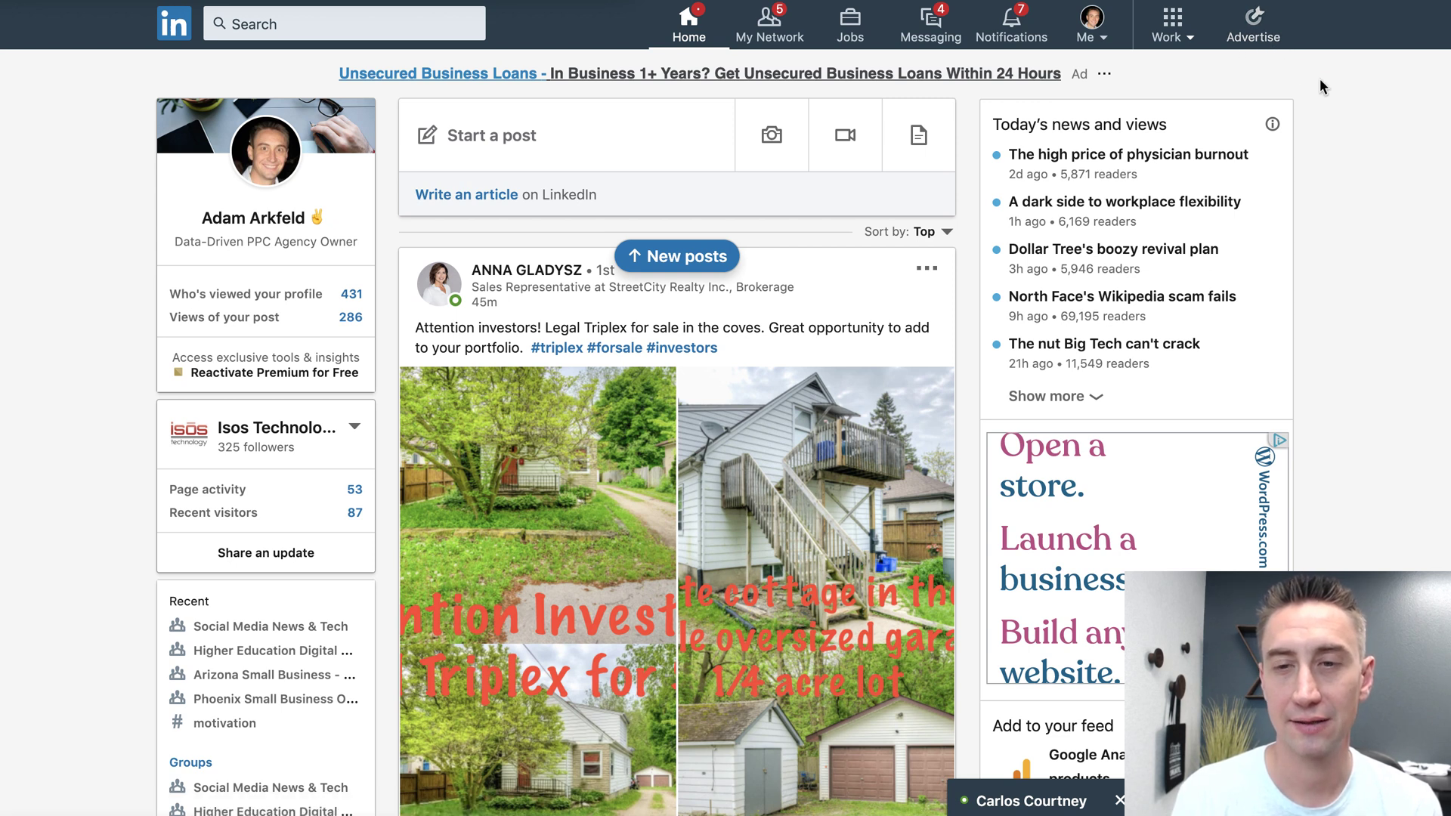
# - Open LinkedIn's advertising Campaign Manager from the home feed
pyautogui.click(1185, 35)
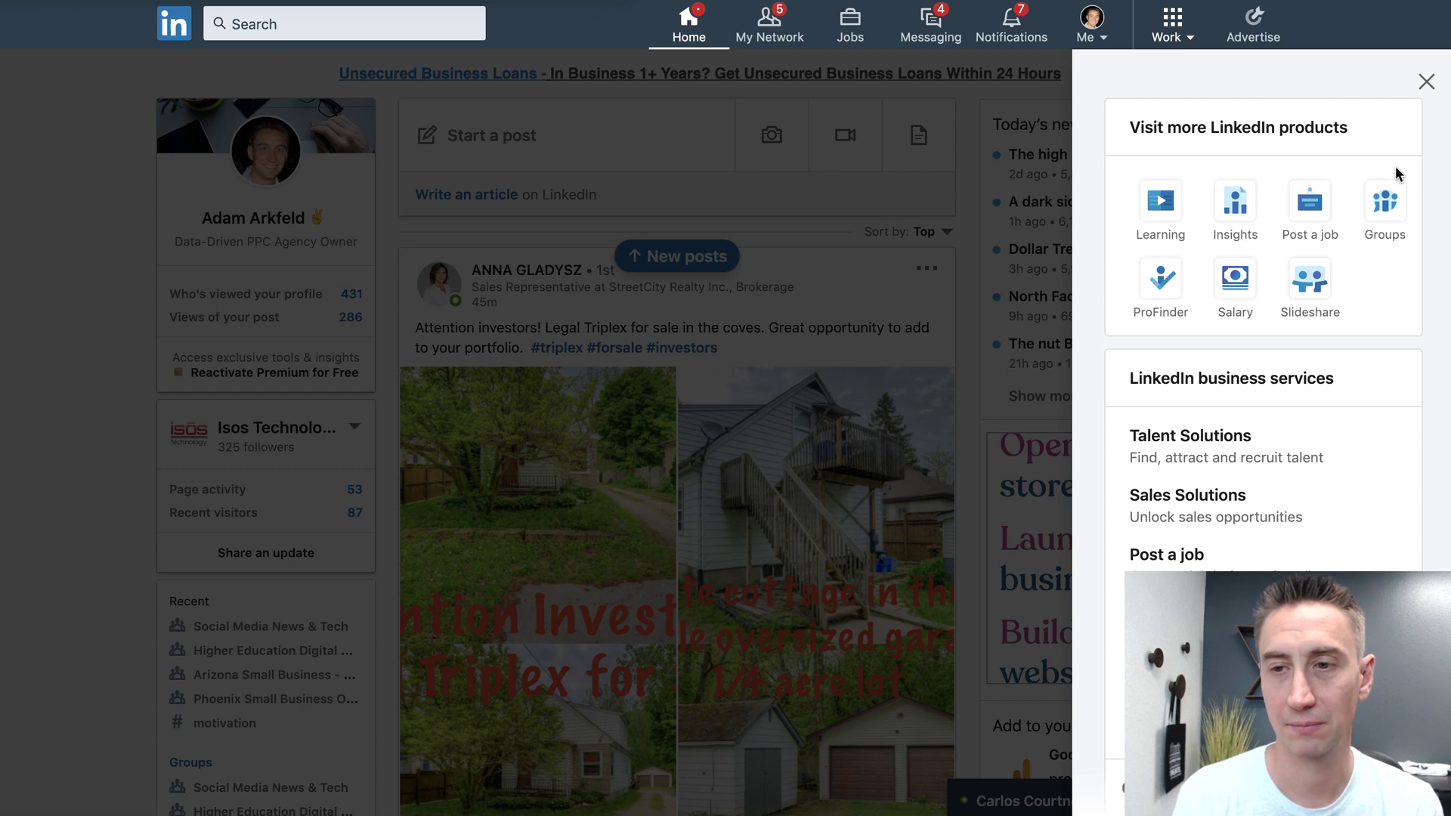
pyautogui.click(1426, 80)
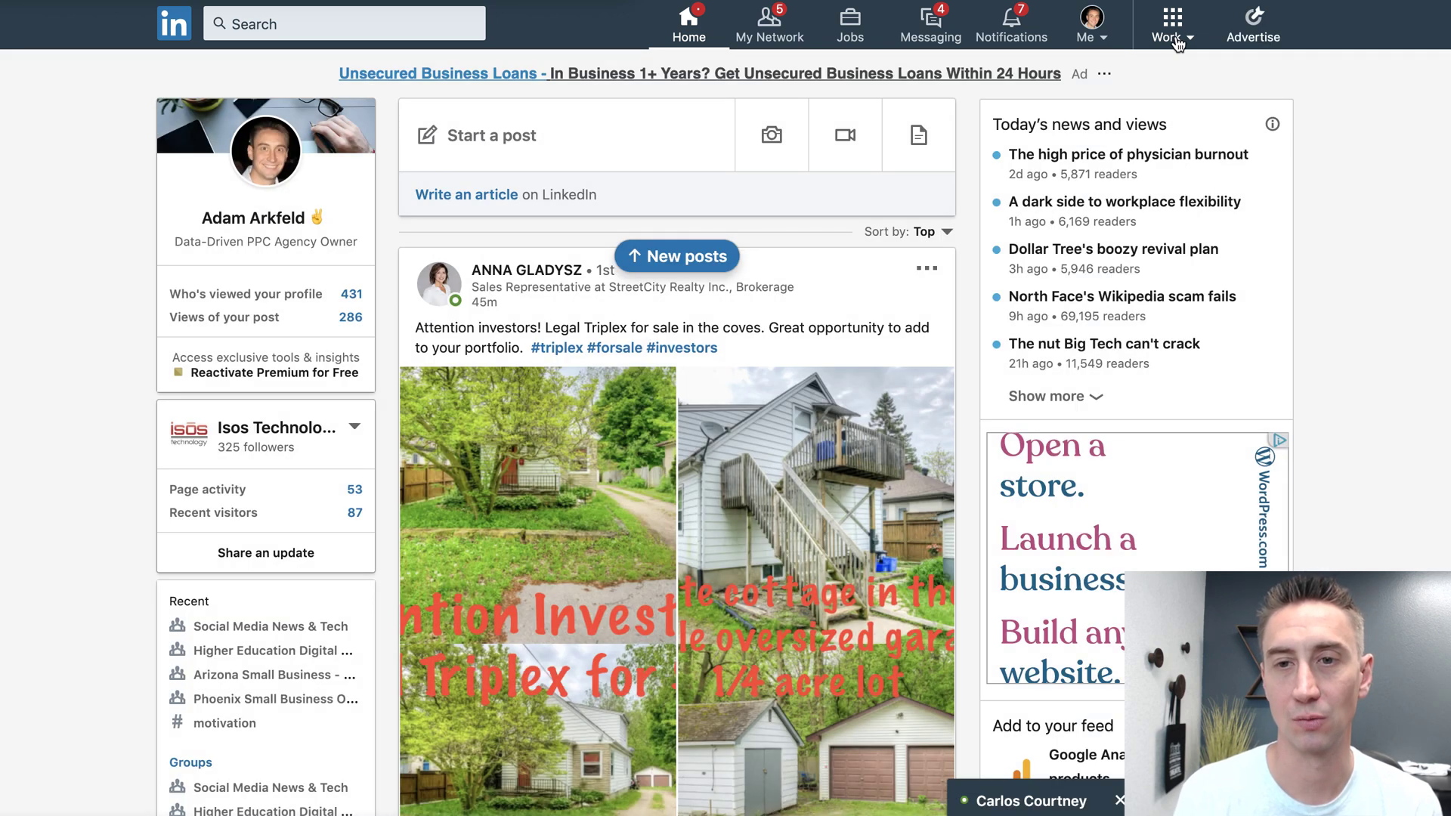
pyautogui.click(1250, 34)
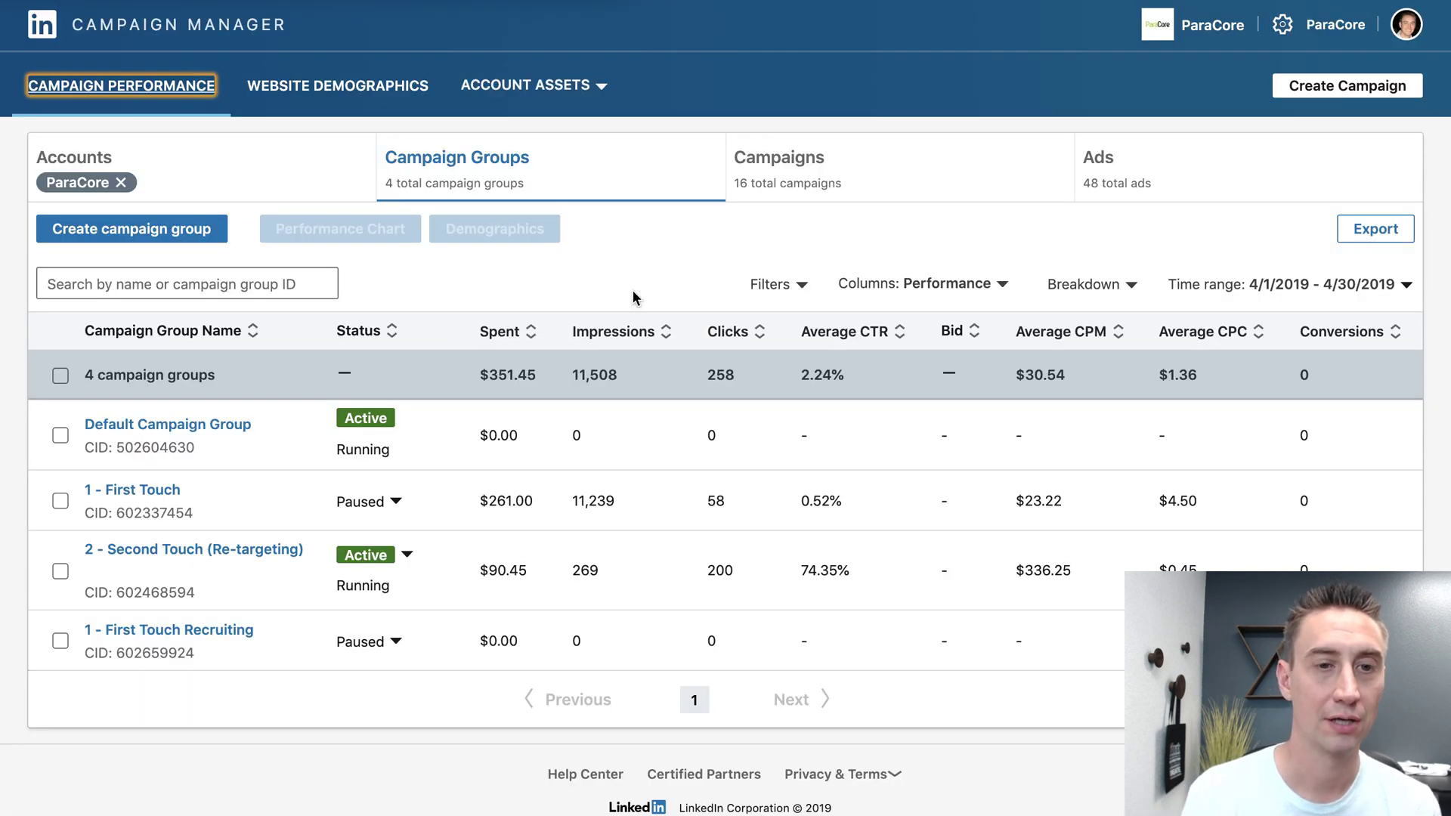
# - Set the time range of the campaign groups performance table to Today
pyautogui.click(921, 226)
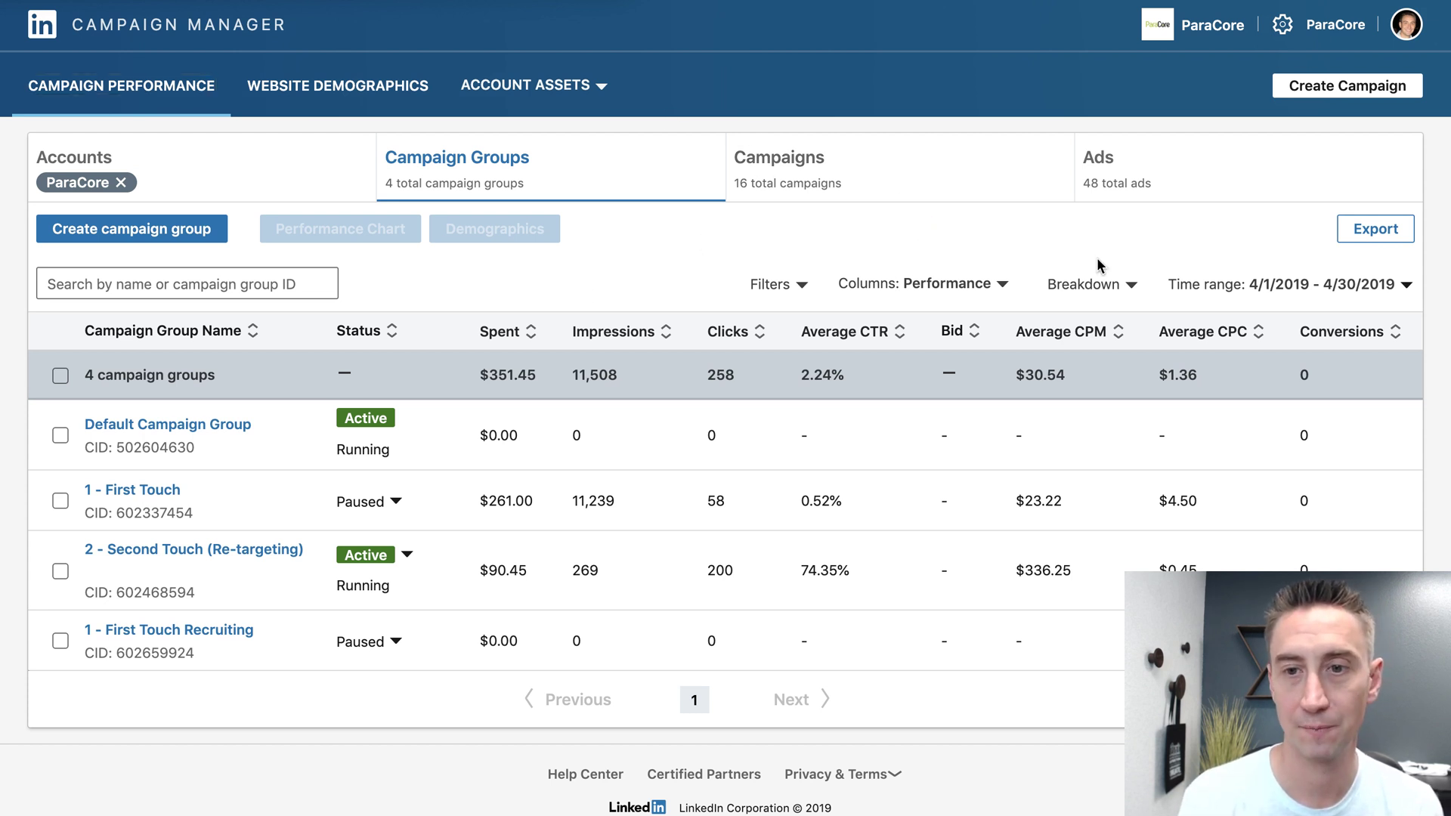
pyautogui.click(1277, 287)
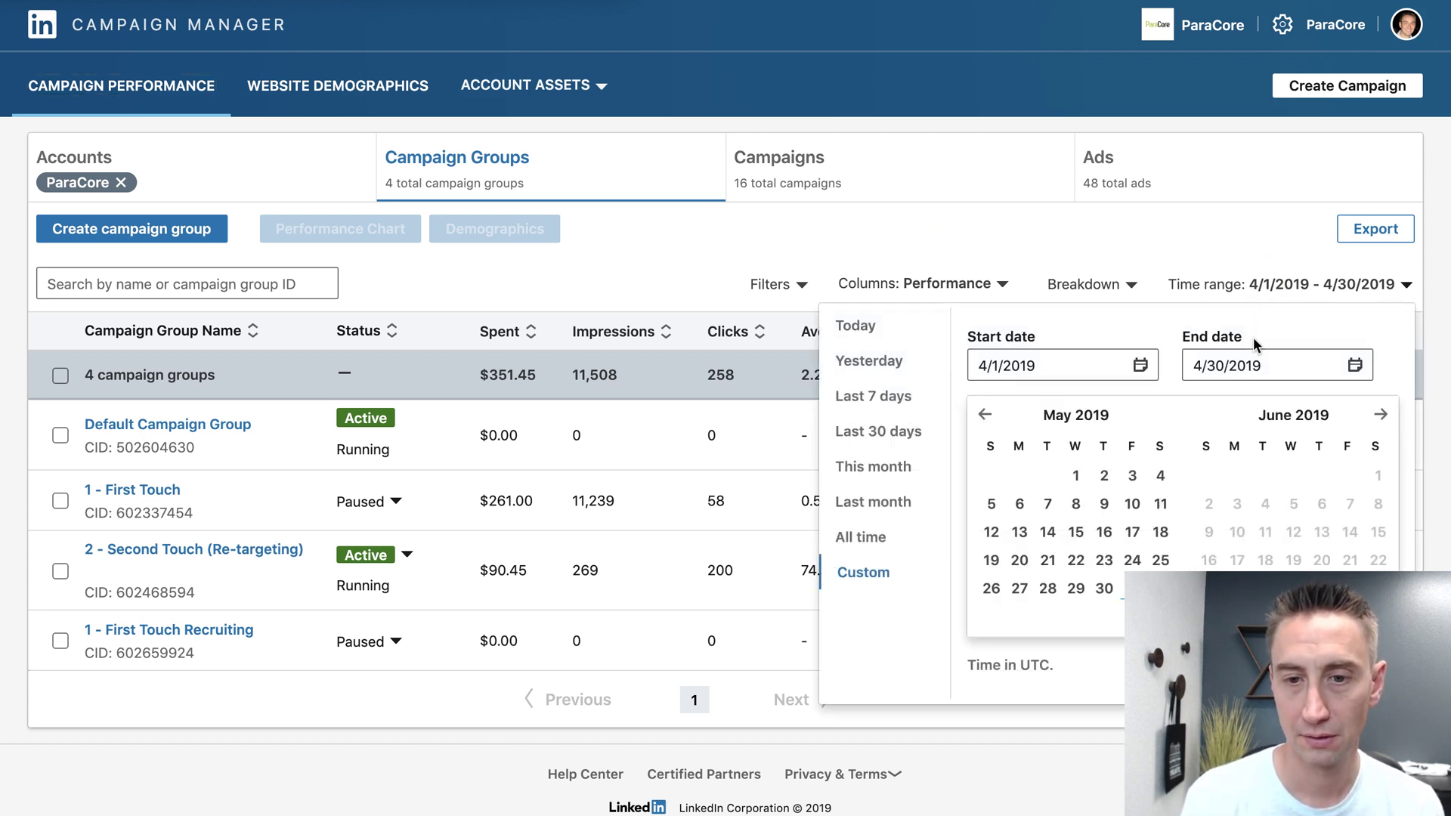
pyautogui.click(880, 332)
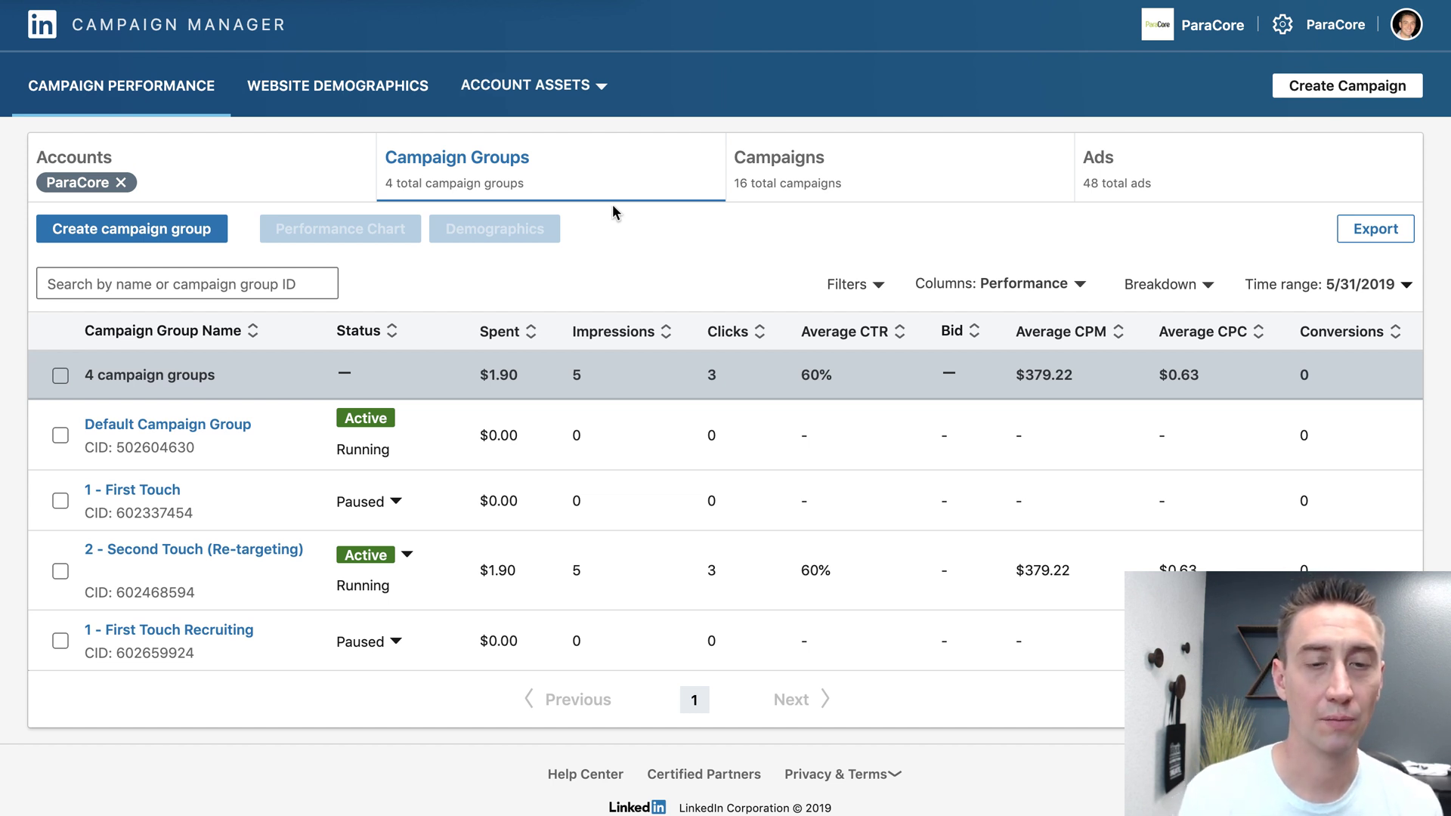
# - Open the Insight Tag website tracking page with its tagged domains from the account assets
pyautogui.click(601, 97)
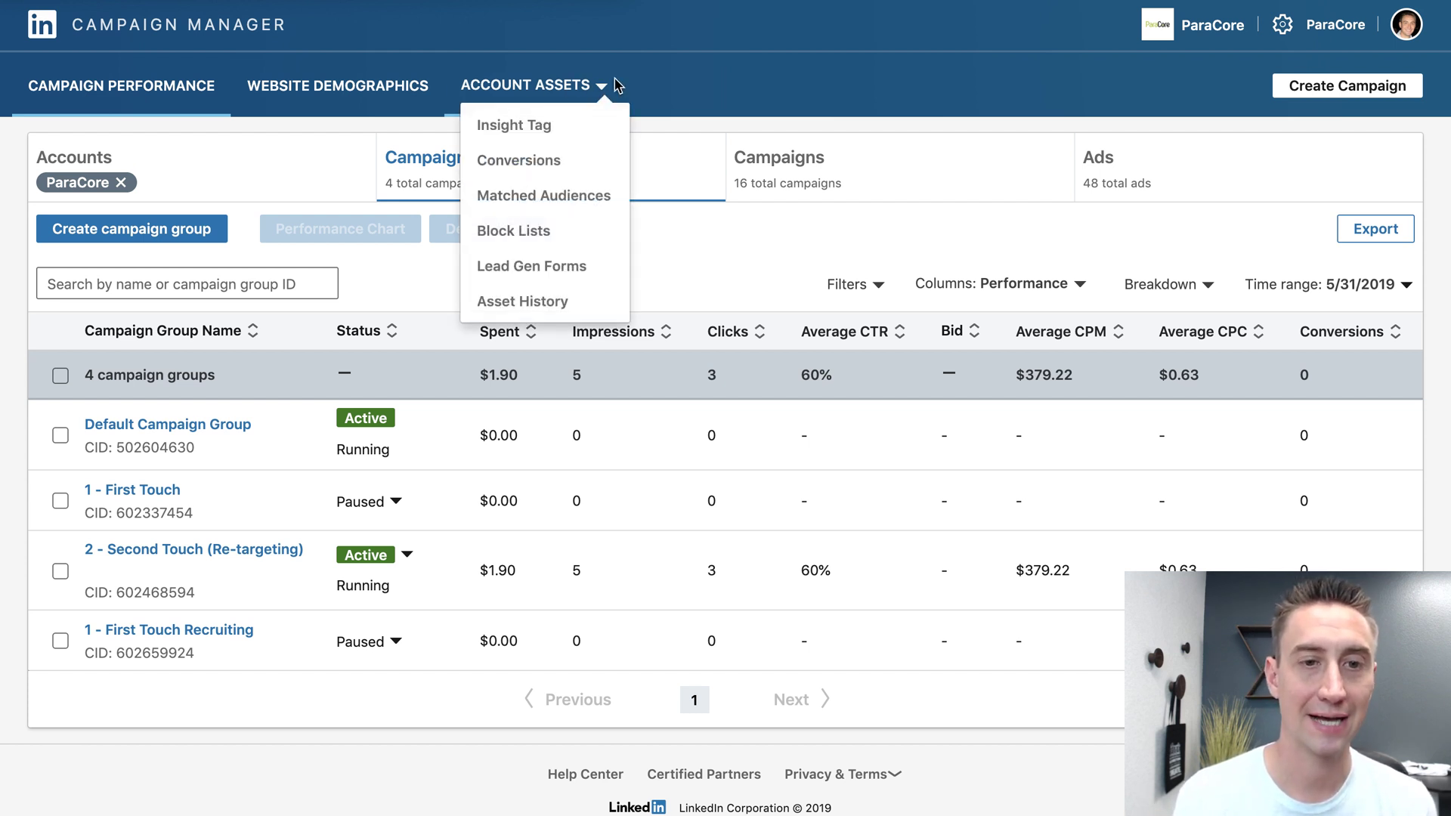
pyautogui.click(534, 129)
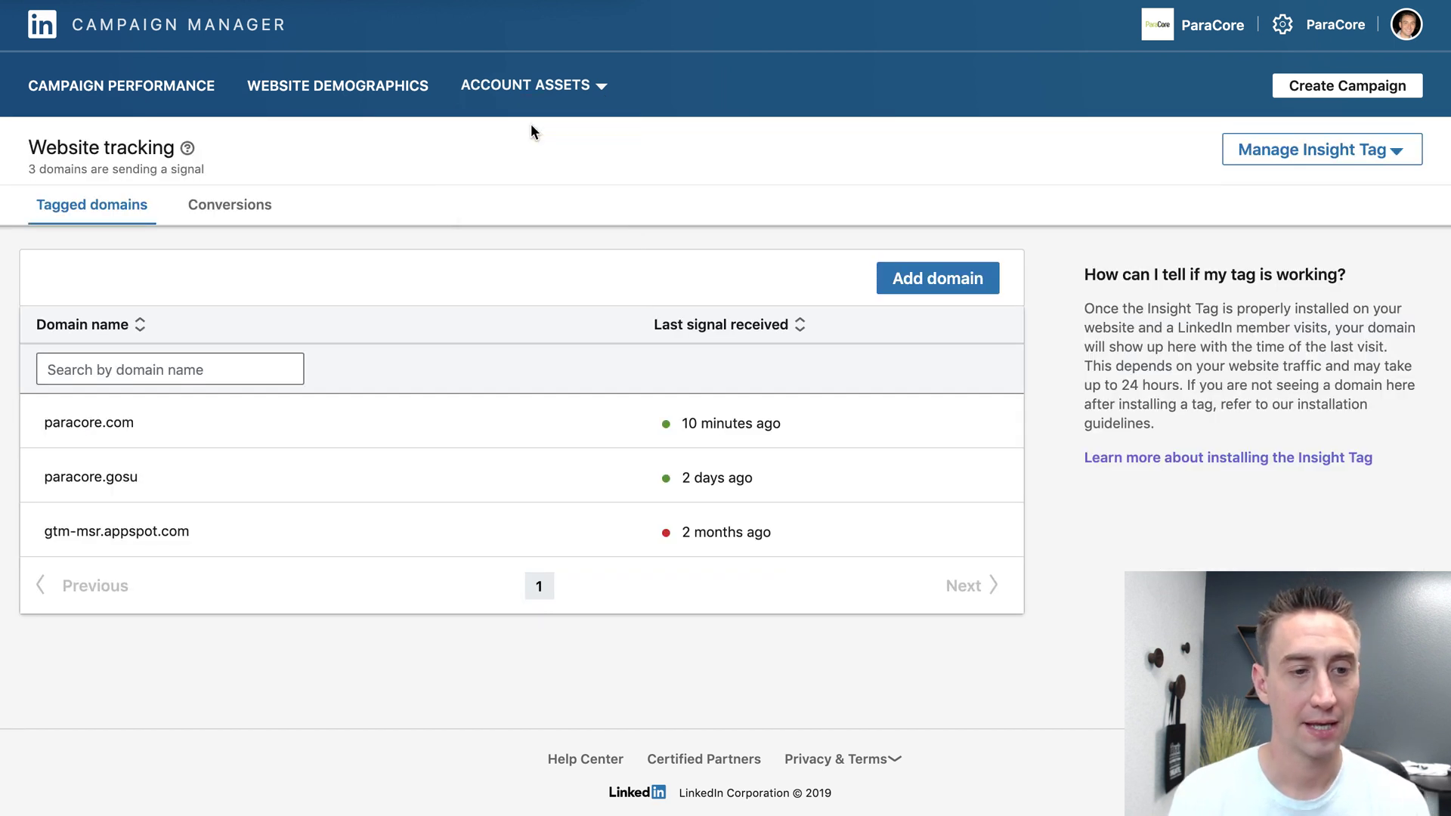
pyautogui.click(251, 370)
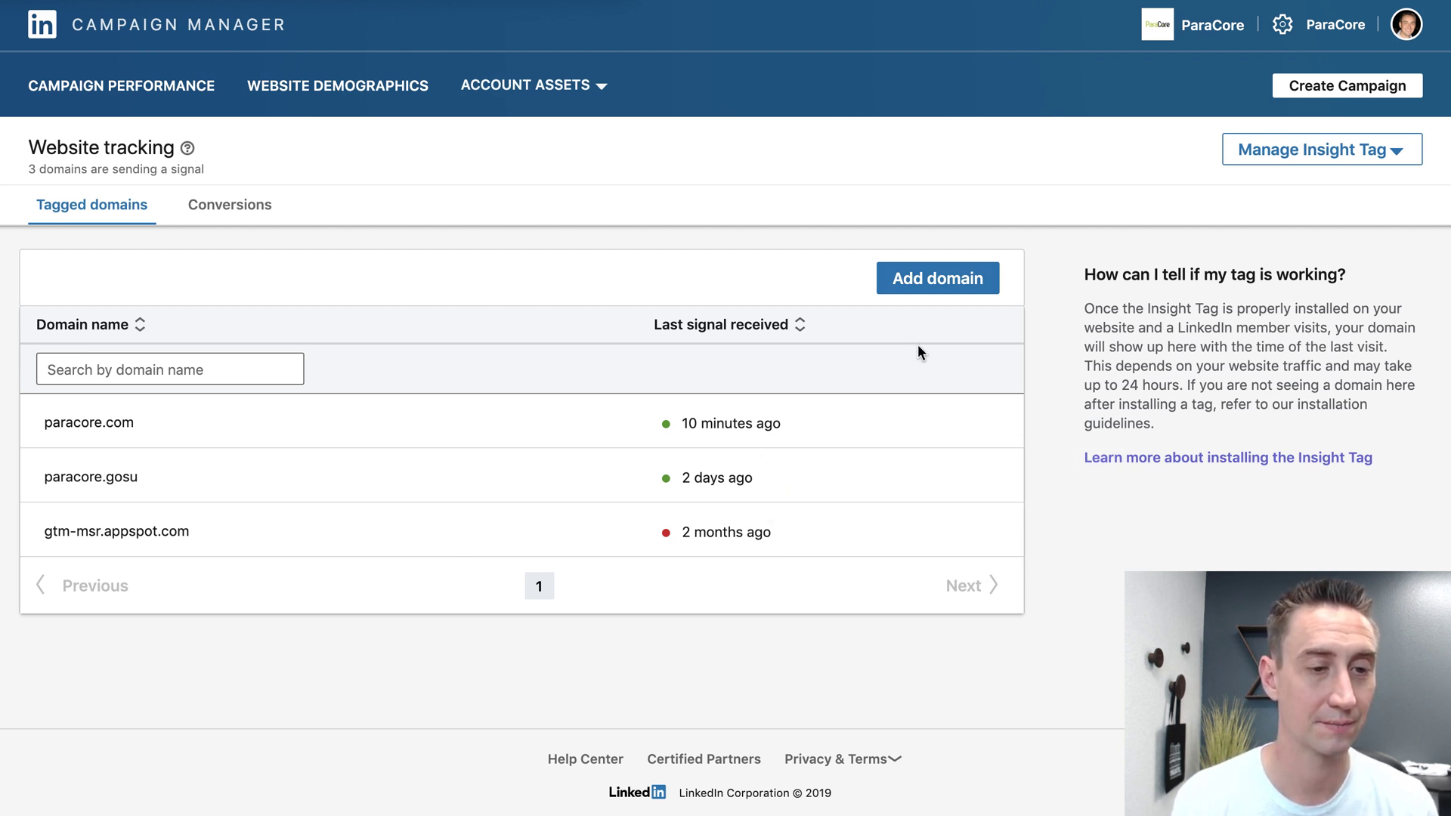
pyautogui.click(944, 289)
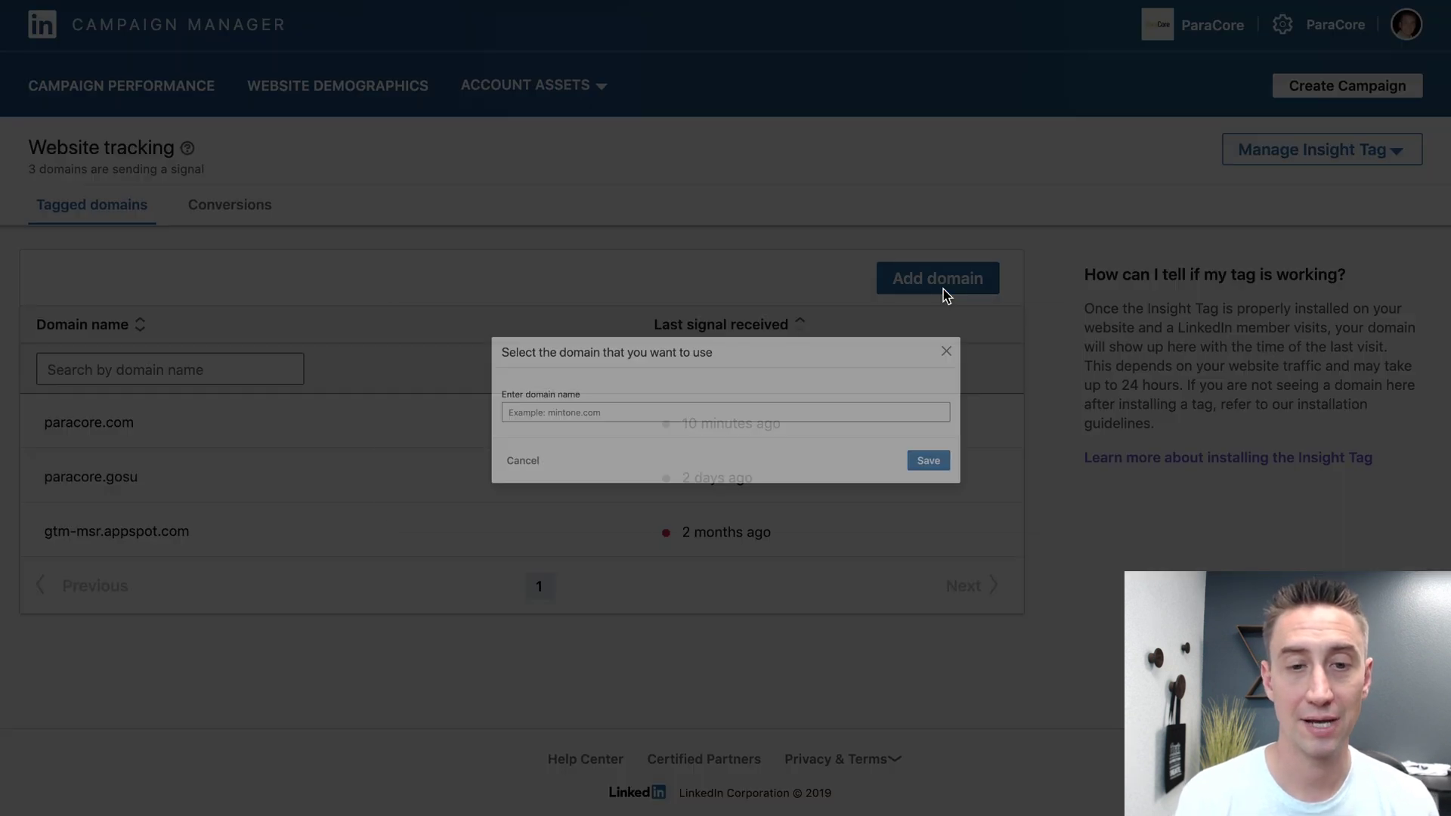
pyautogui.click(679, 415)
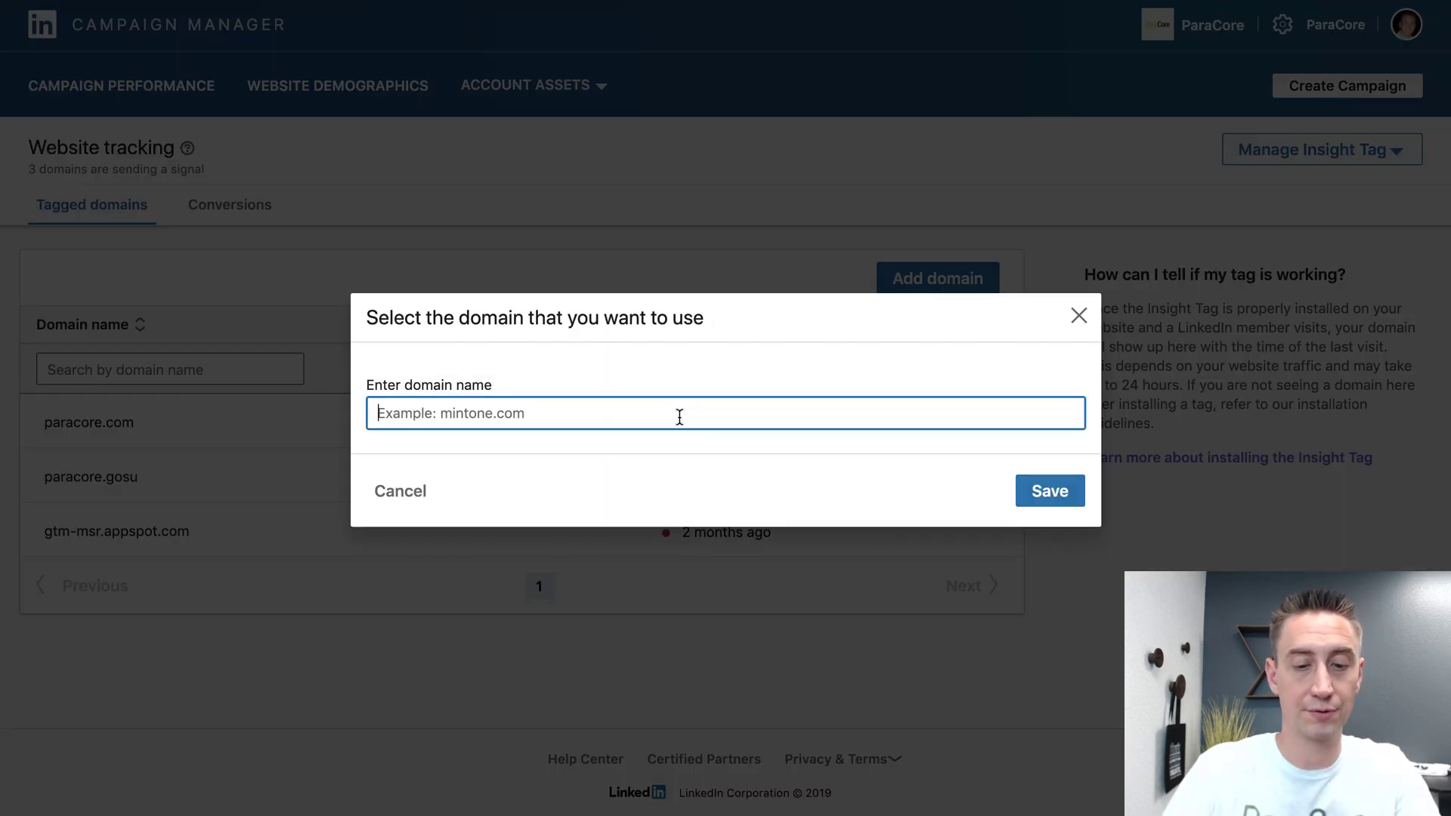
pyautogui.write('paracore.com')
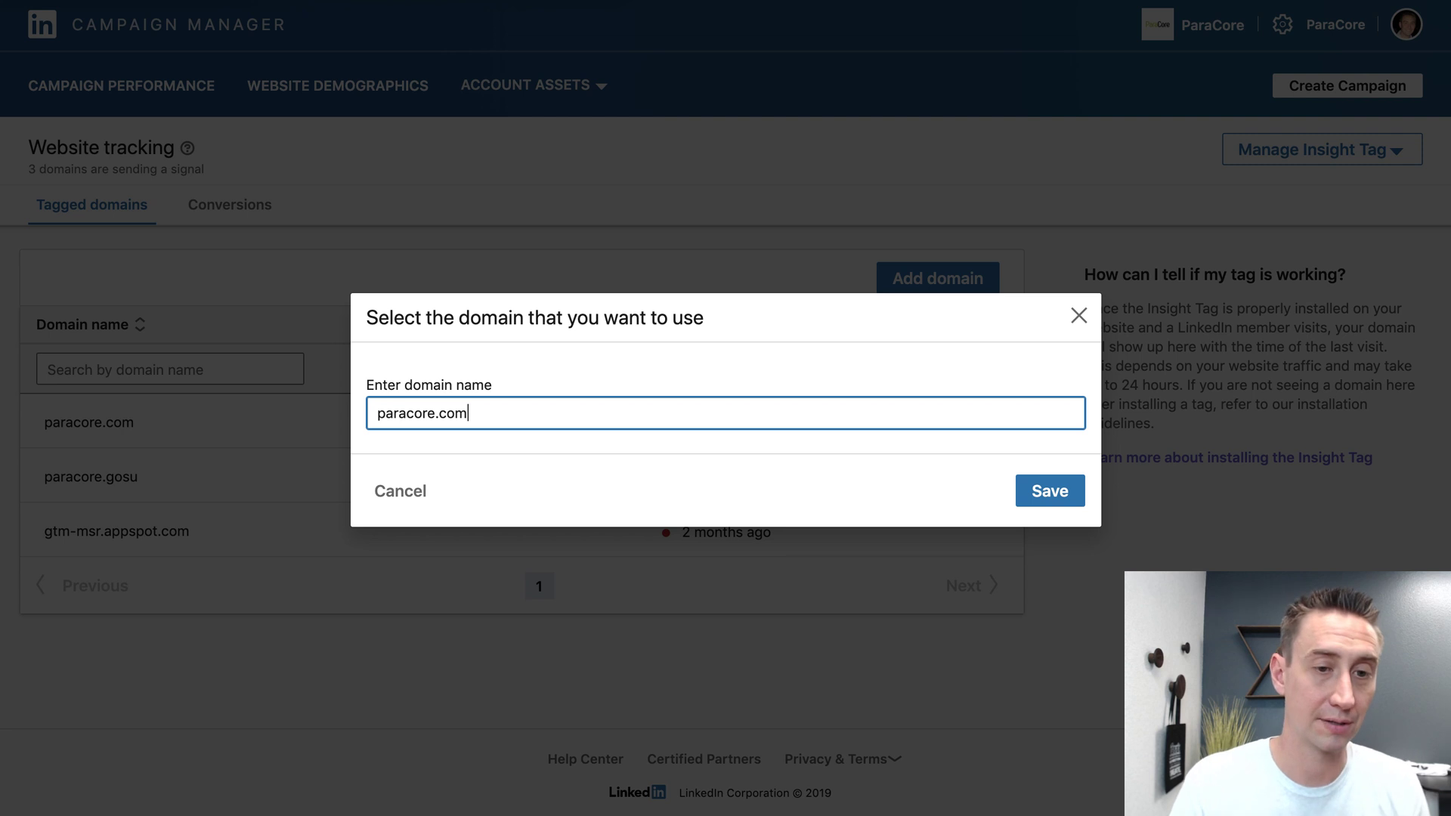
pyautogui.click(1079, 315)
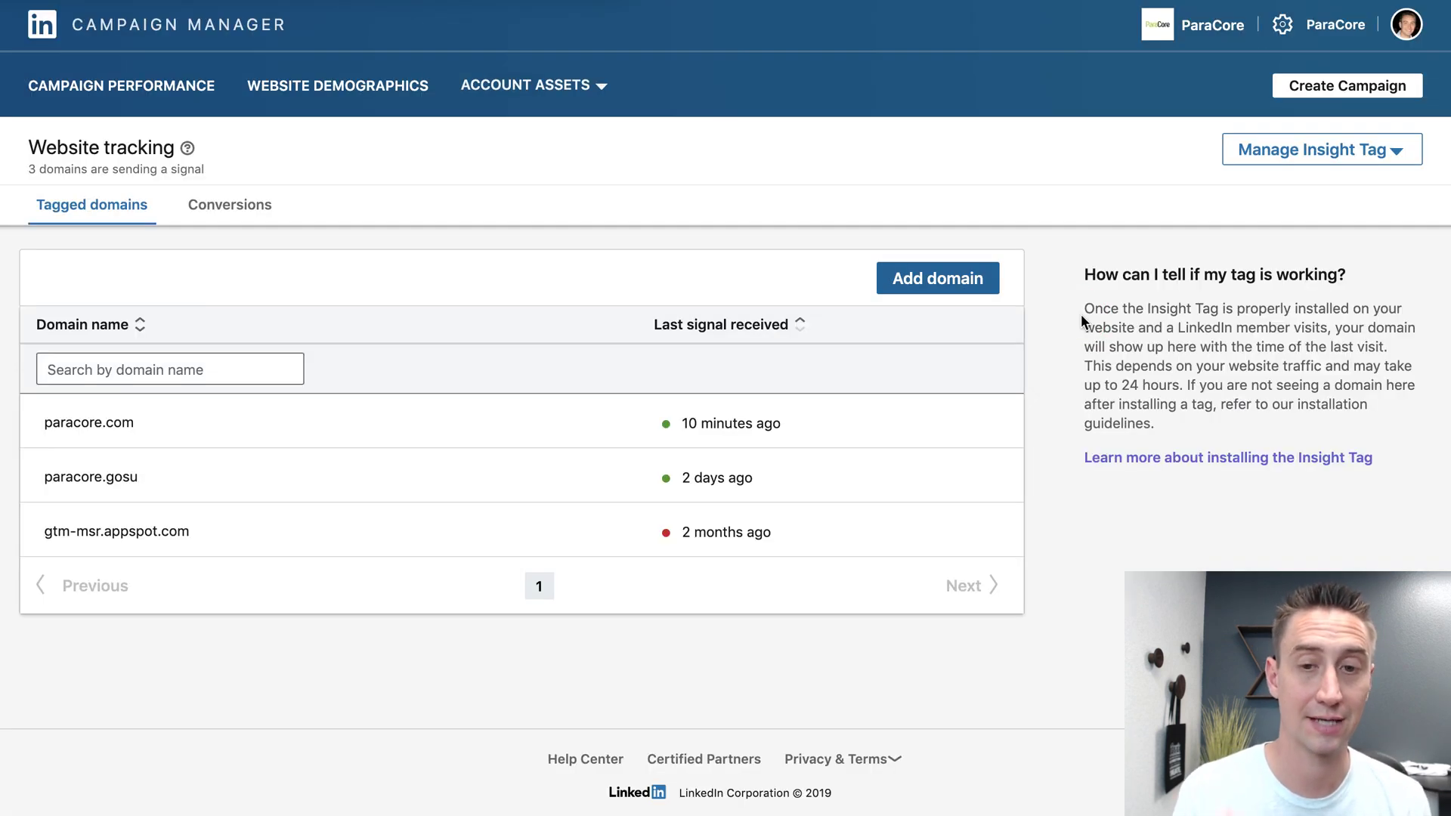
pyautogui.click(1034, 317)
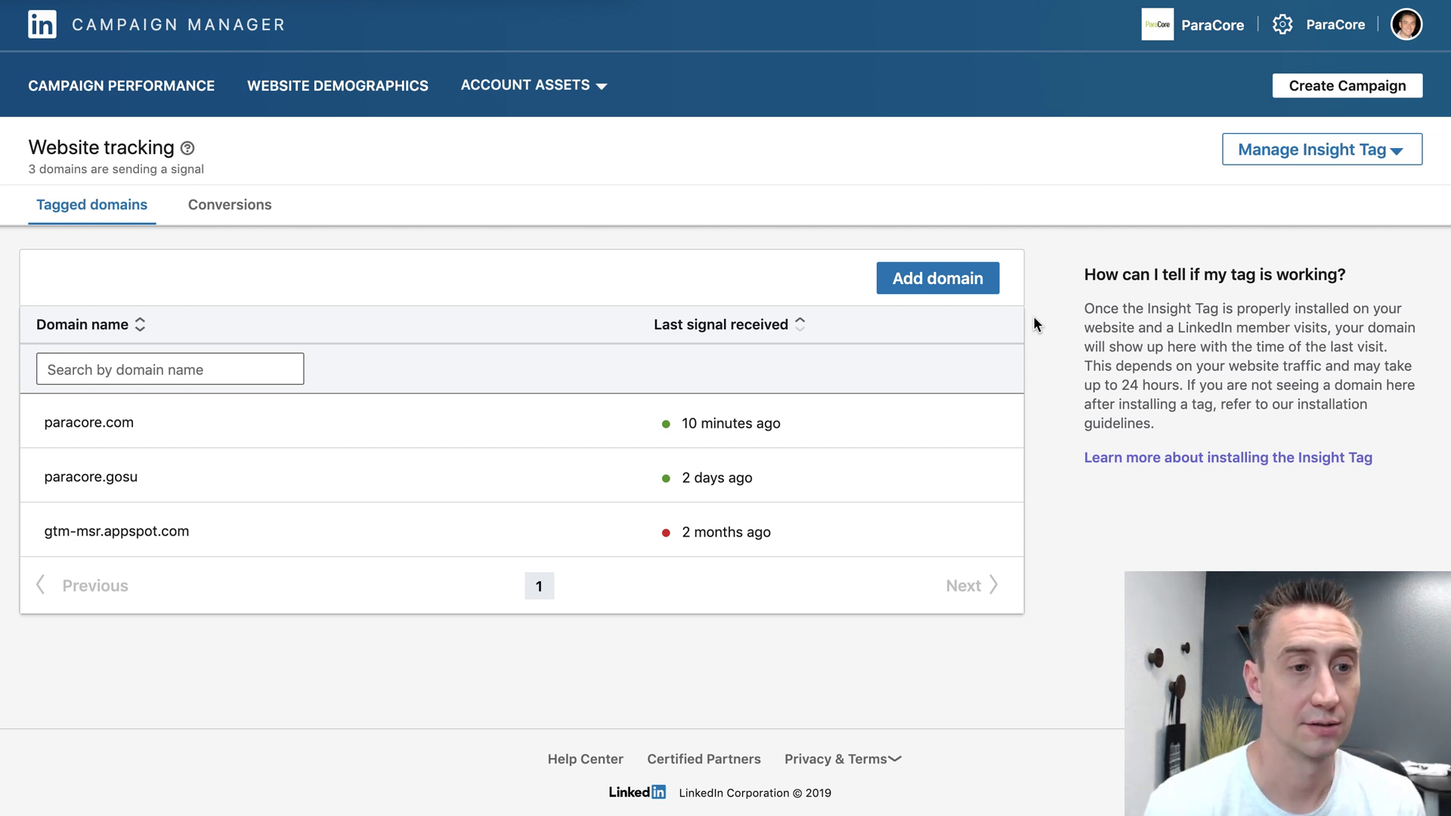
# - Open the Insight Tag's installation options and view the tag code for installing it yourself
pyautogui.click(1308, 161)
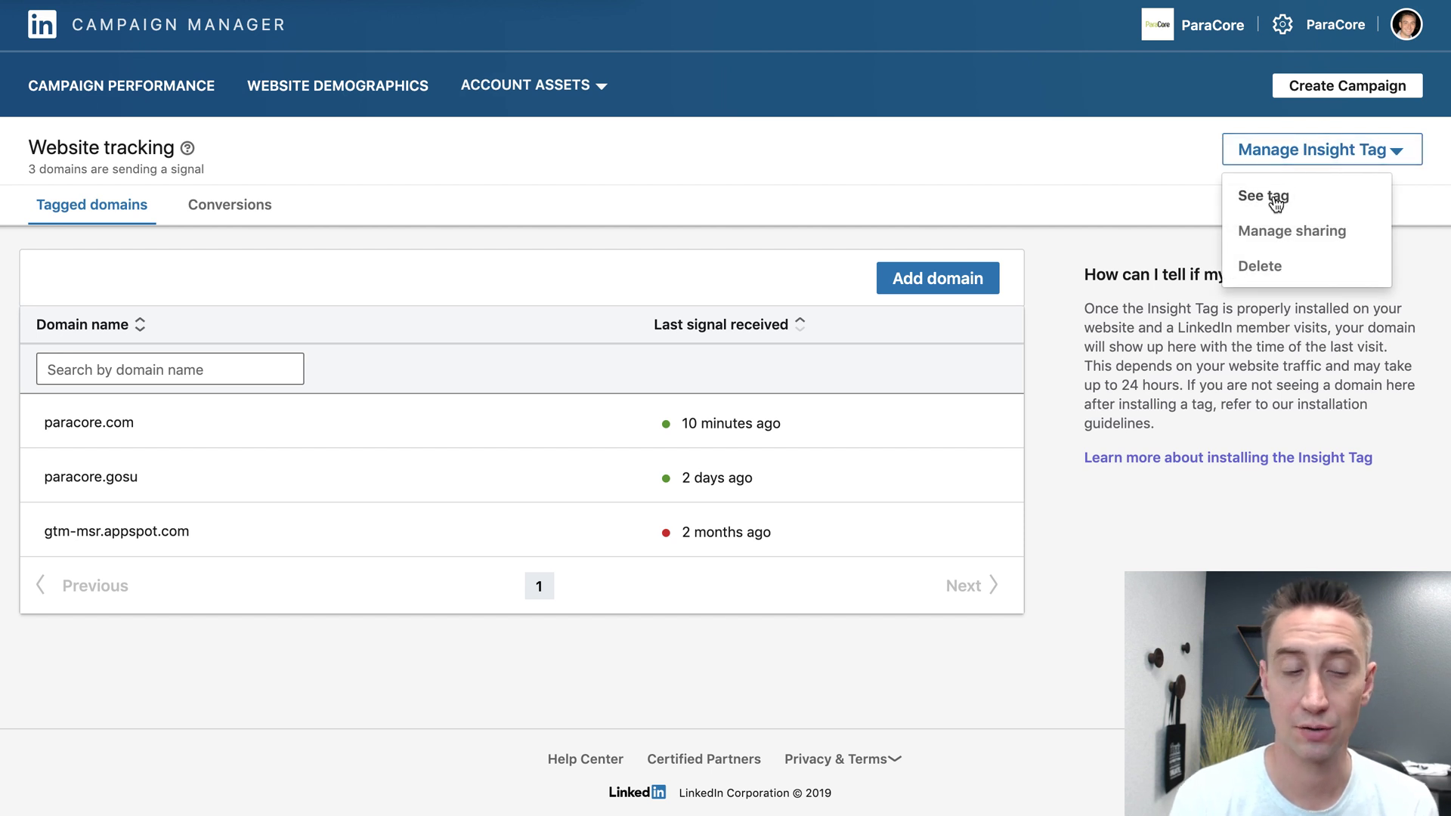
pyautogui.click(1059, 284)
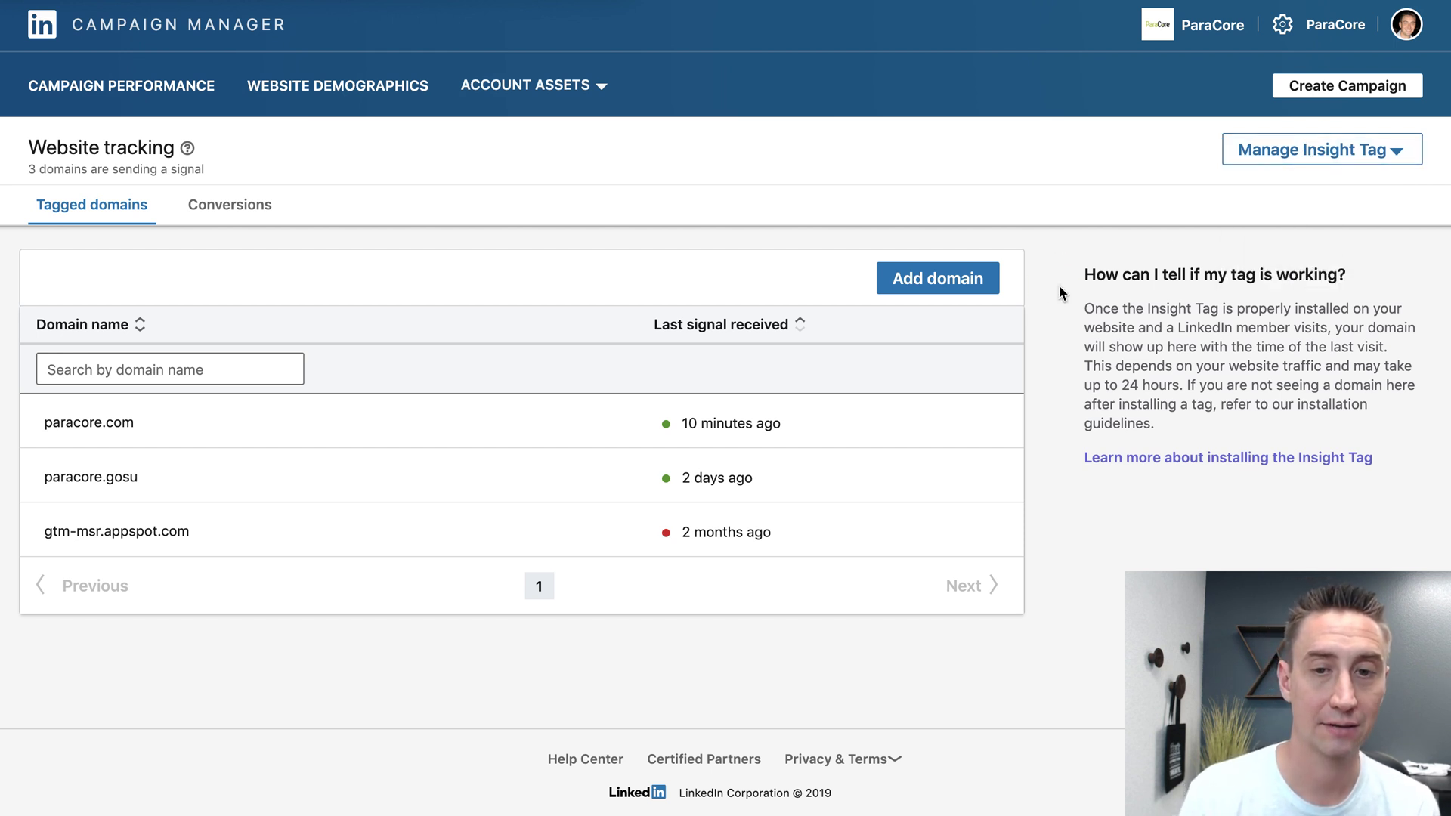
pyautogui.click(1272, 155)
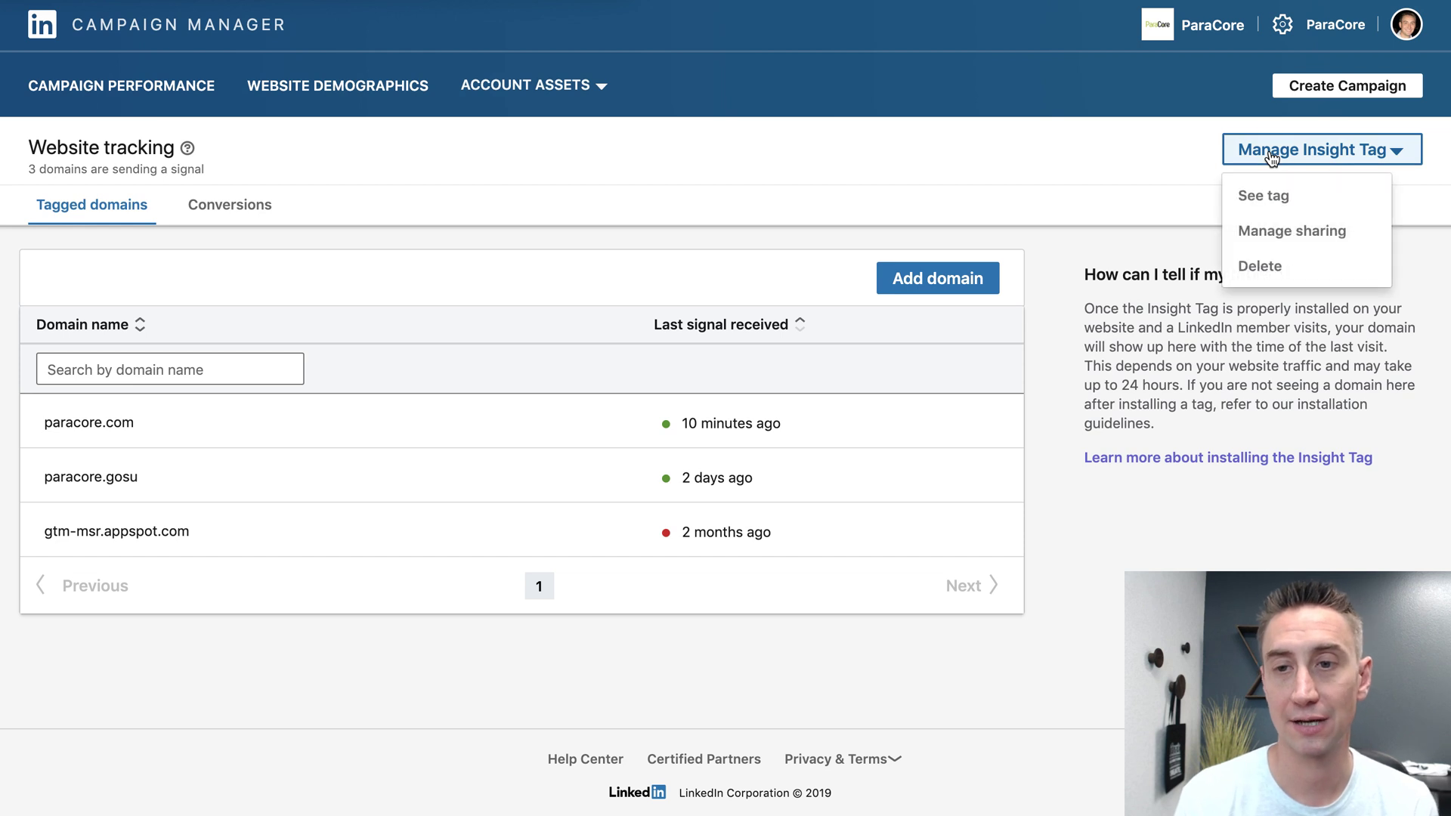
pyautogui.click(1264, 198)
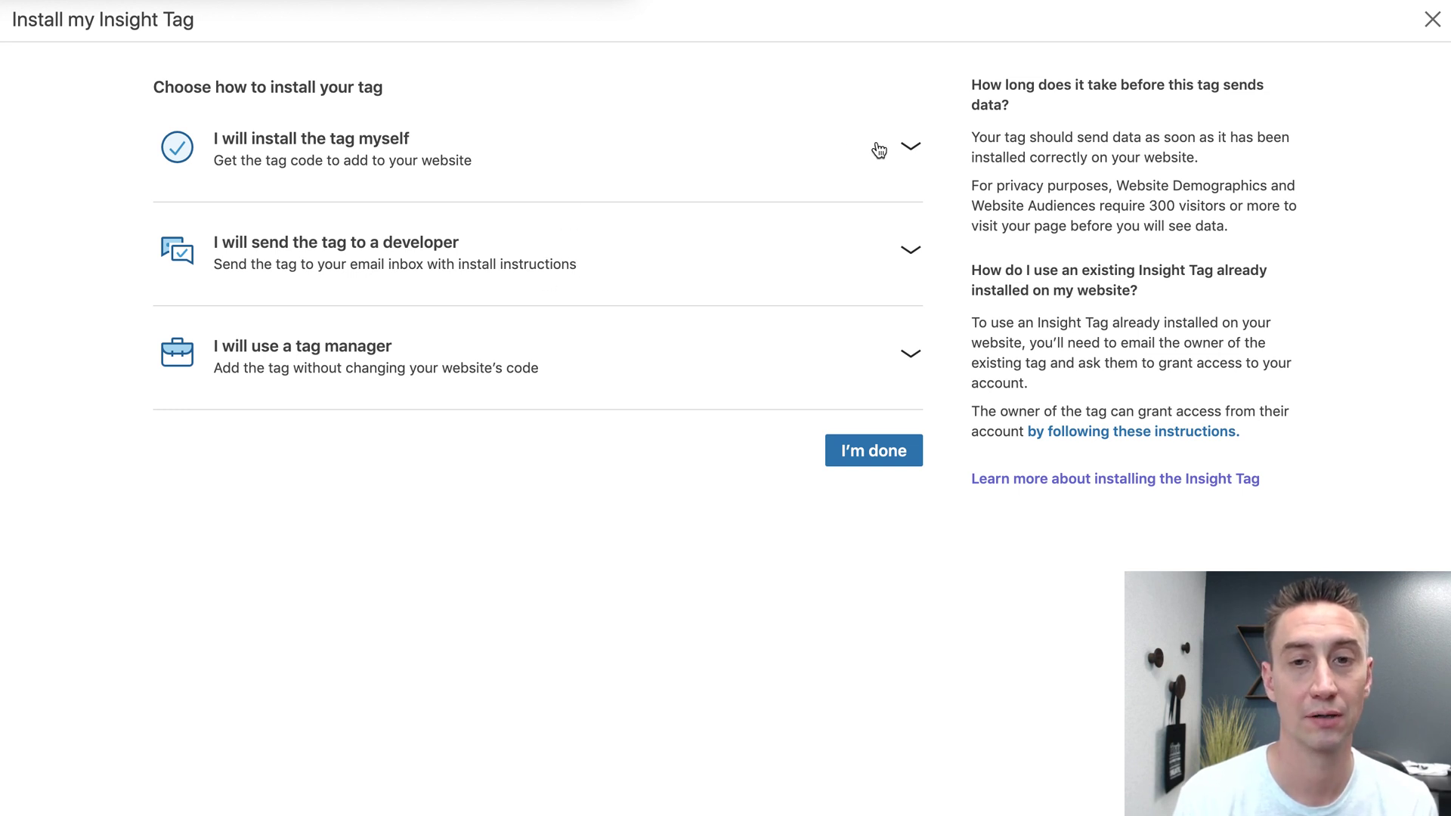
pyautogui.click(910, 151)
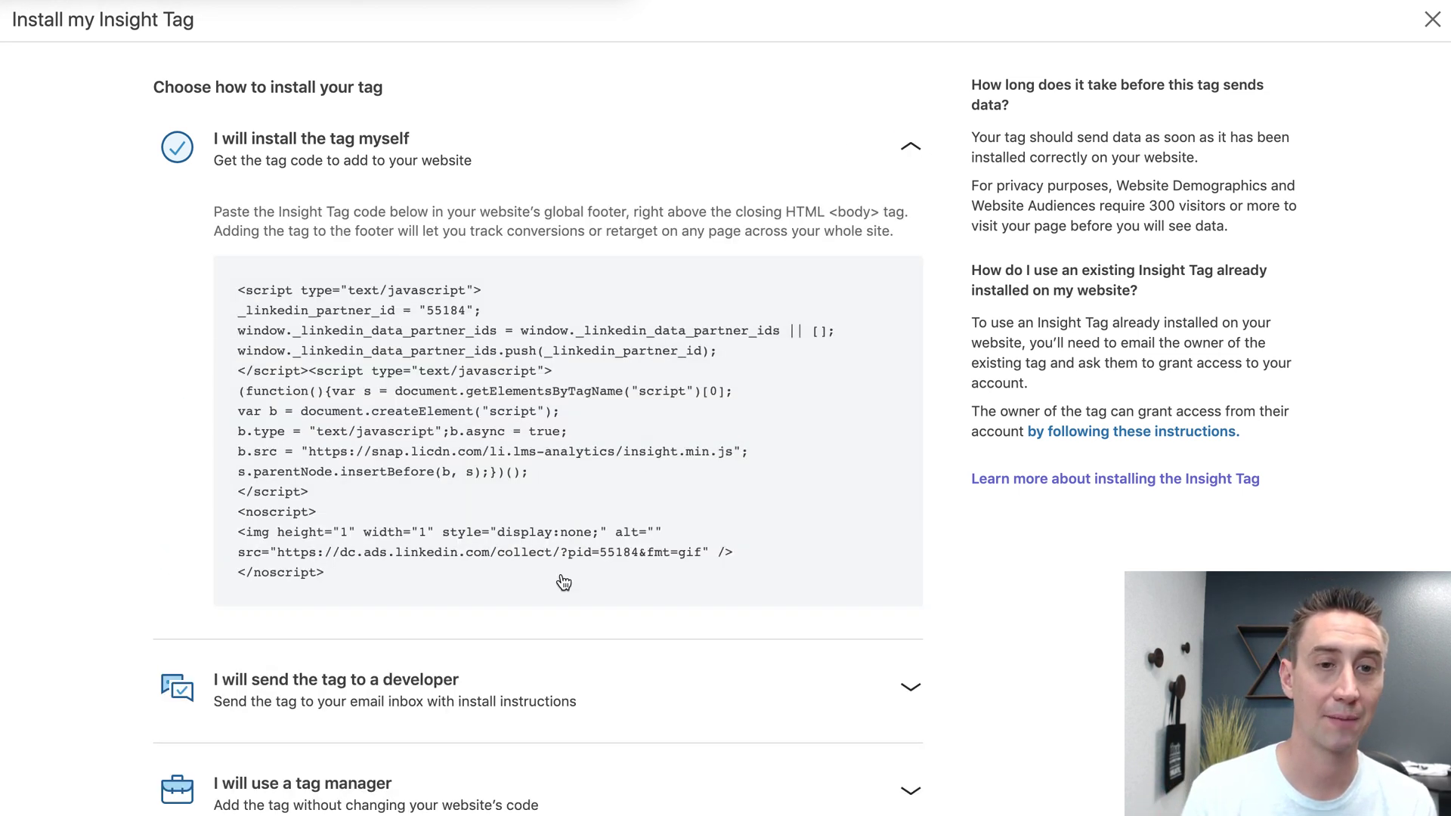
pyautogui.moveTo(503, 447)
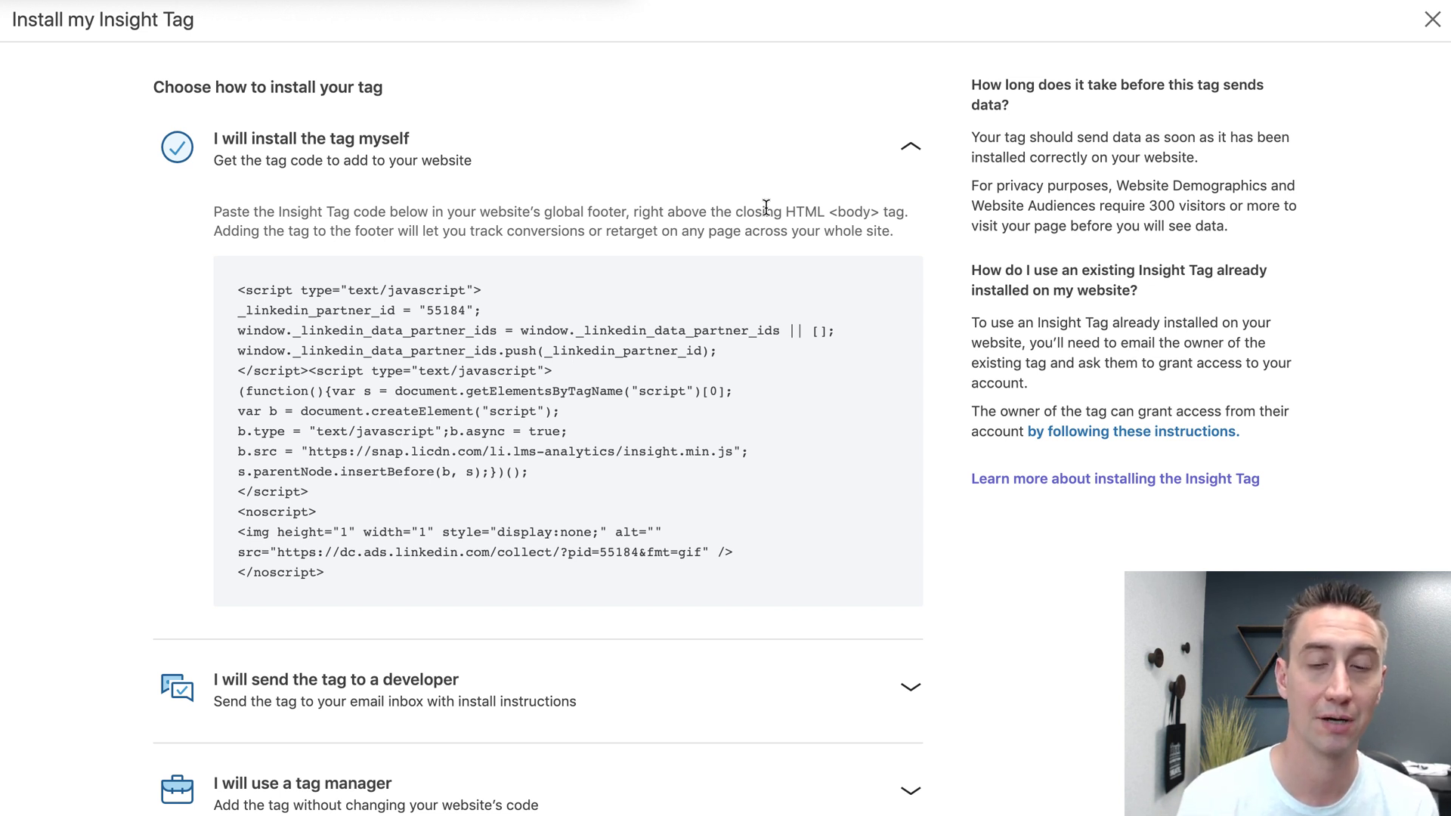
# - Review the Insight Tag's send-to-developer and tag manager installation options, and close the installation page
pyautogui.click(913, 150)
pyautogui.click(911, 692)
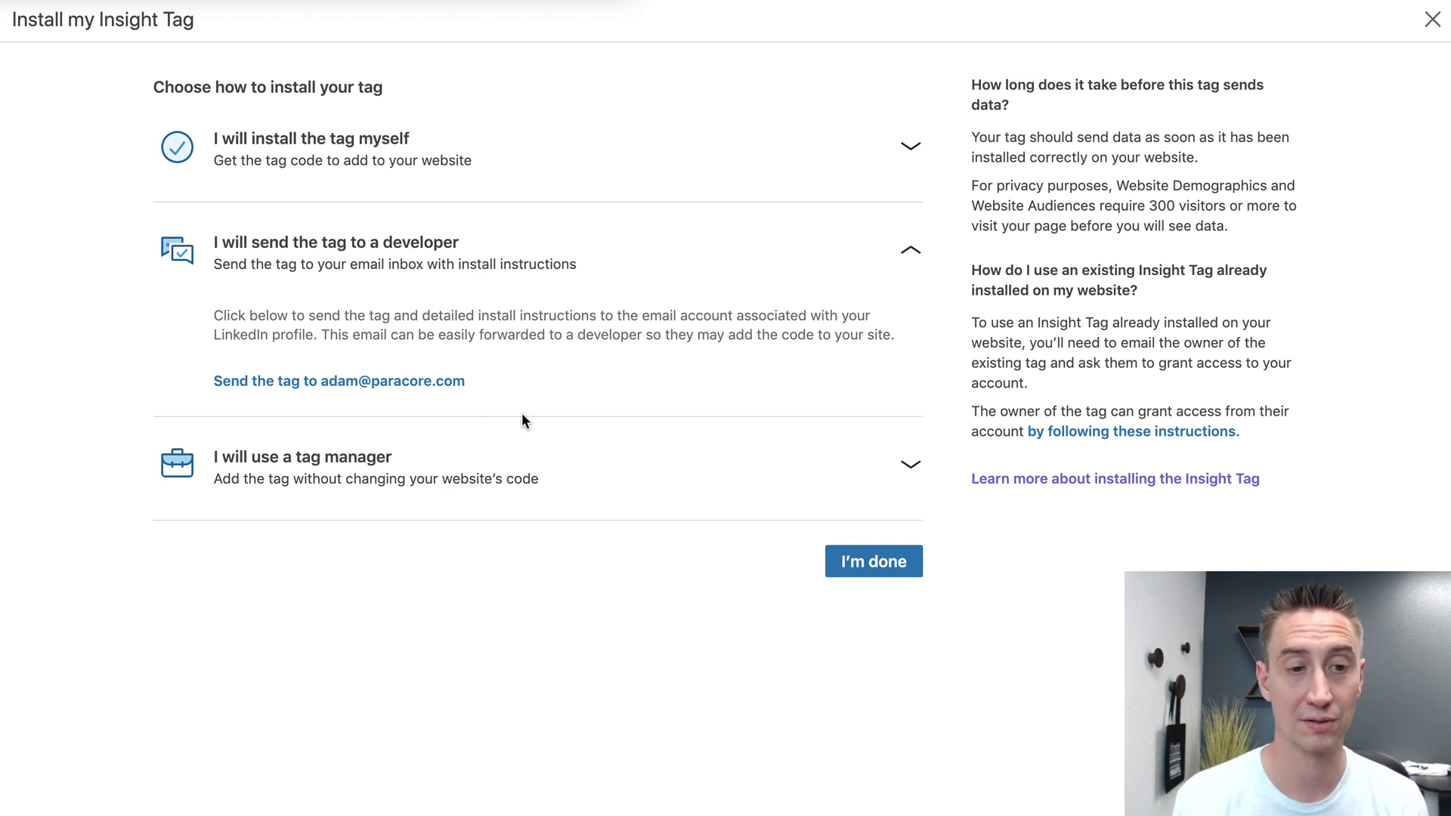
pyautogui.click(909, 465)
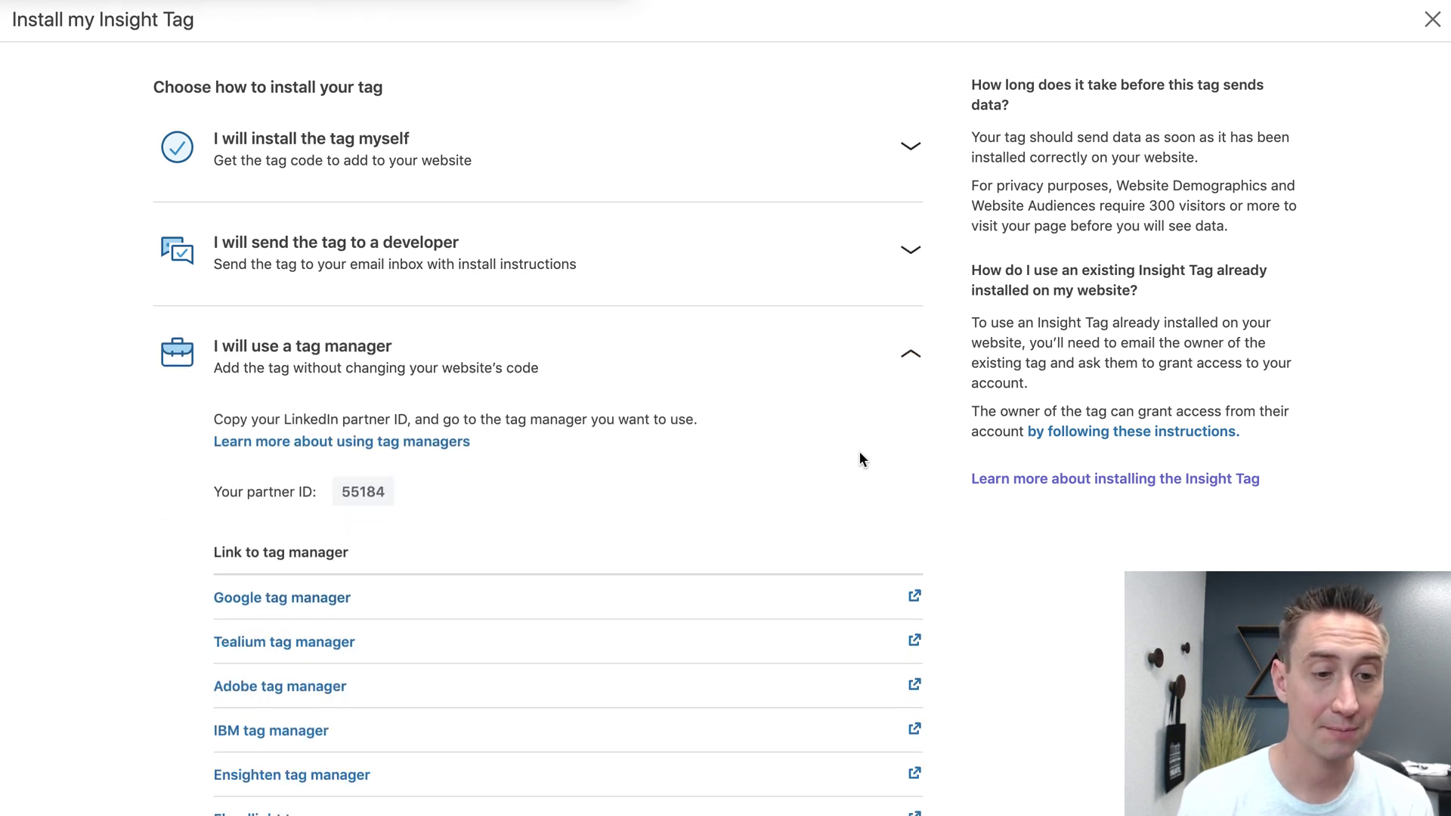
pyautogui.scroll(-3, 1041, 534)
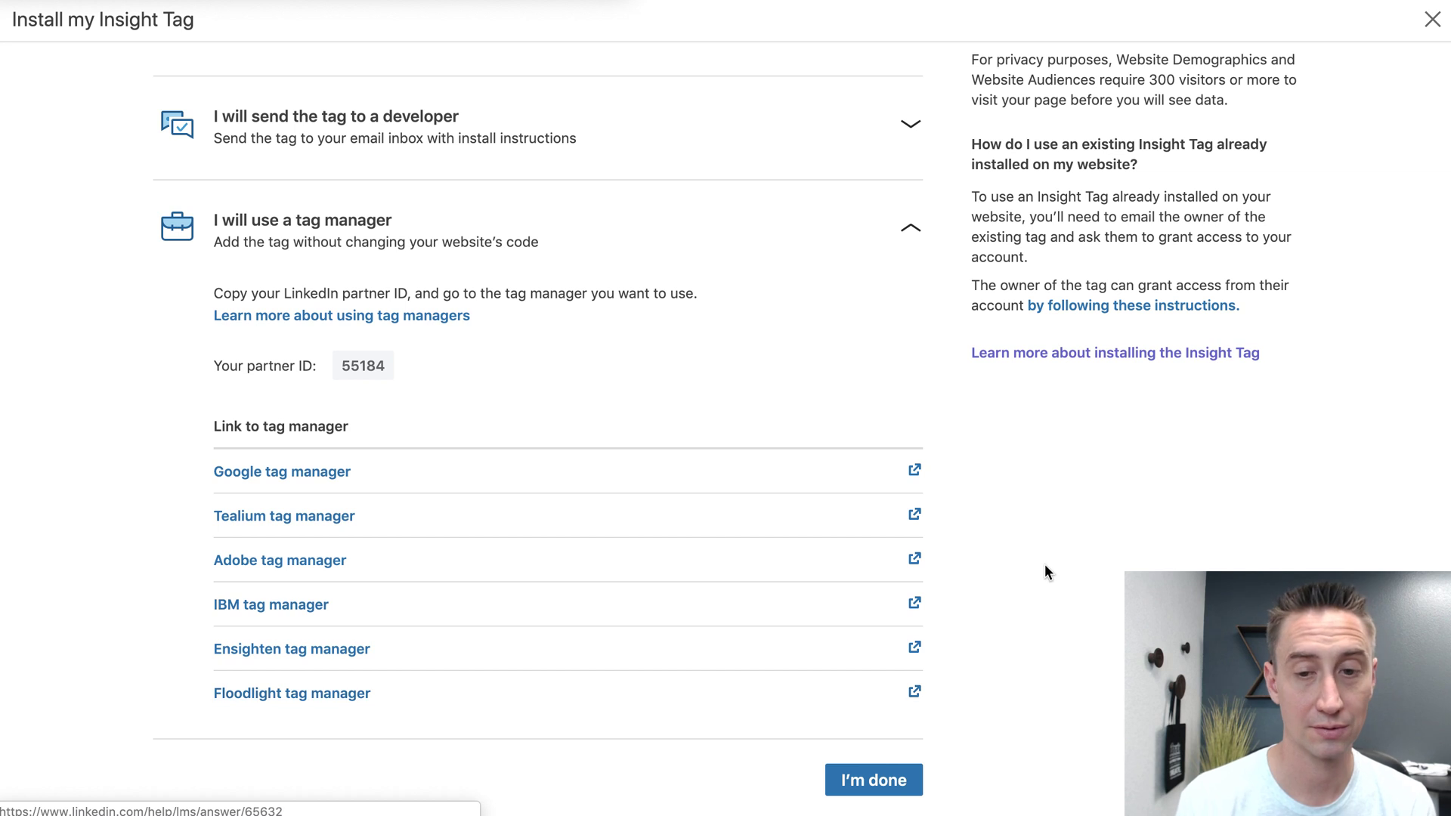
pyautogui.scroll(3, 1007, 489)
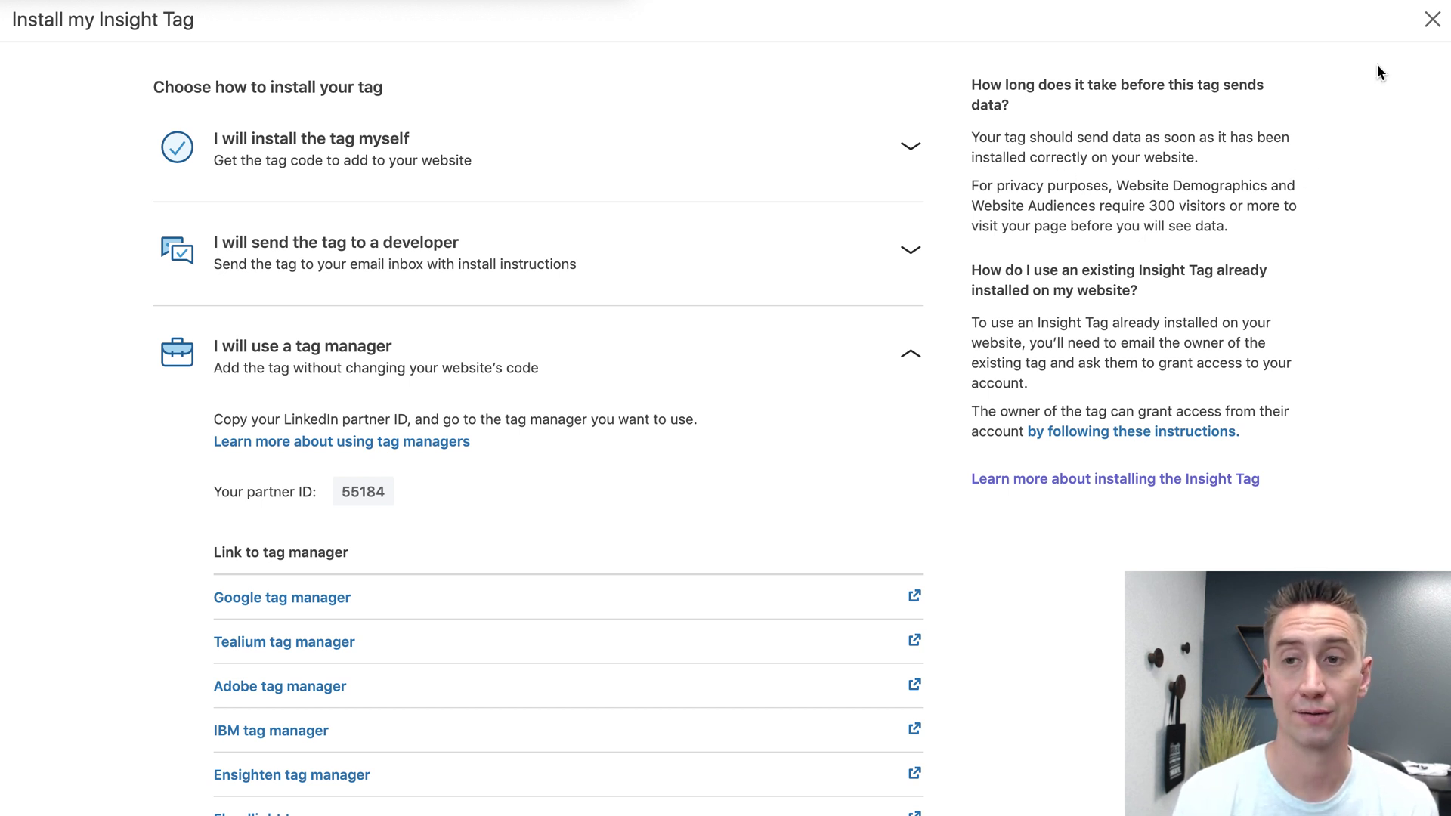
pyautogui.click(1432, 21)
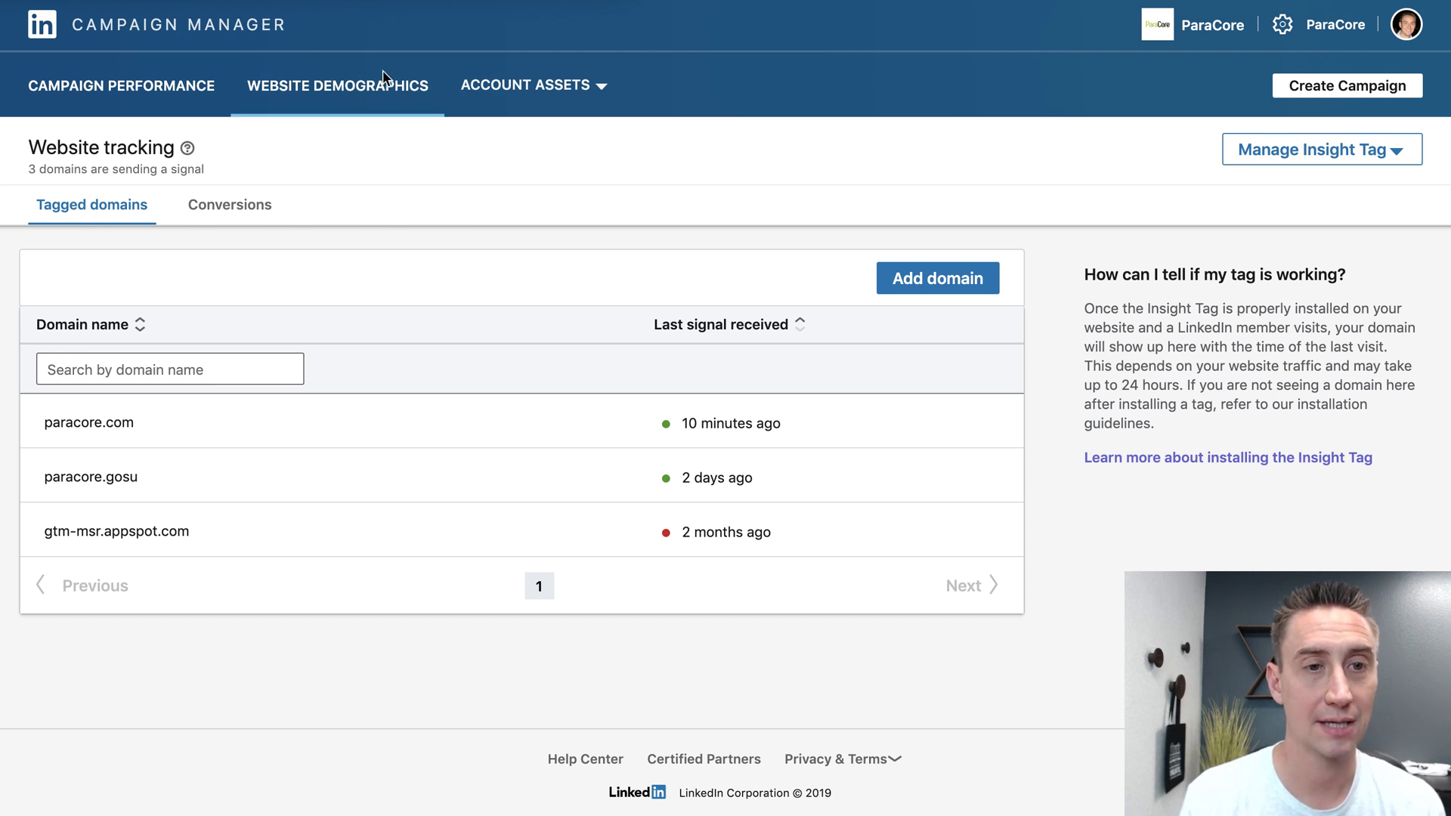
# - Open the website demographics for the Retargeting audience, display them by job function and look through the whole breakdown
pyautogui.click(358, 90)
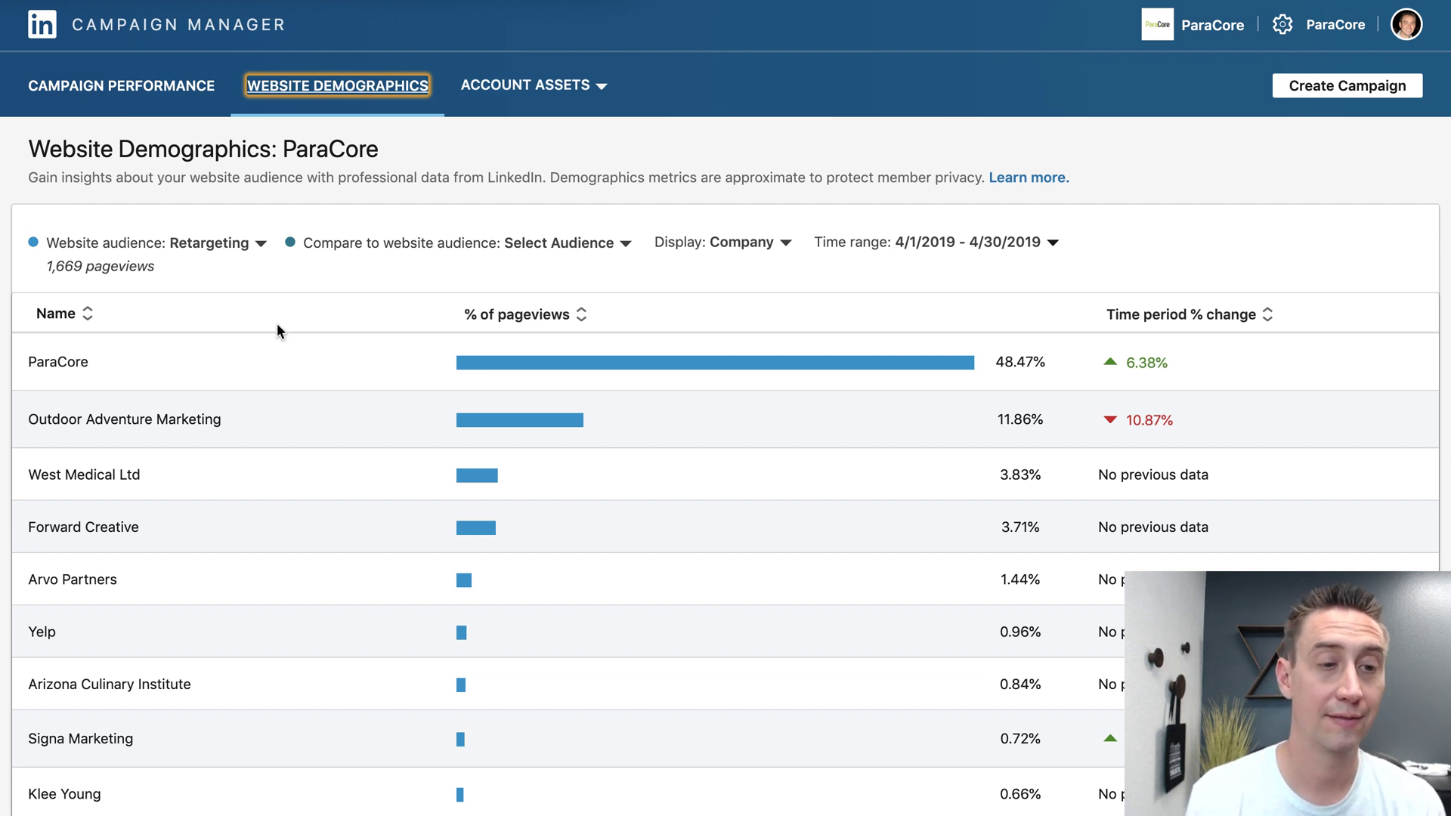
pyautogui.scroll(-2, 277, 331)
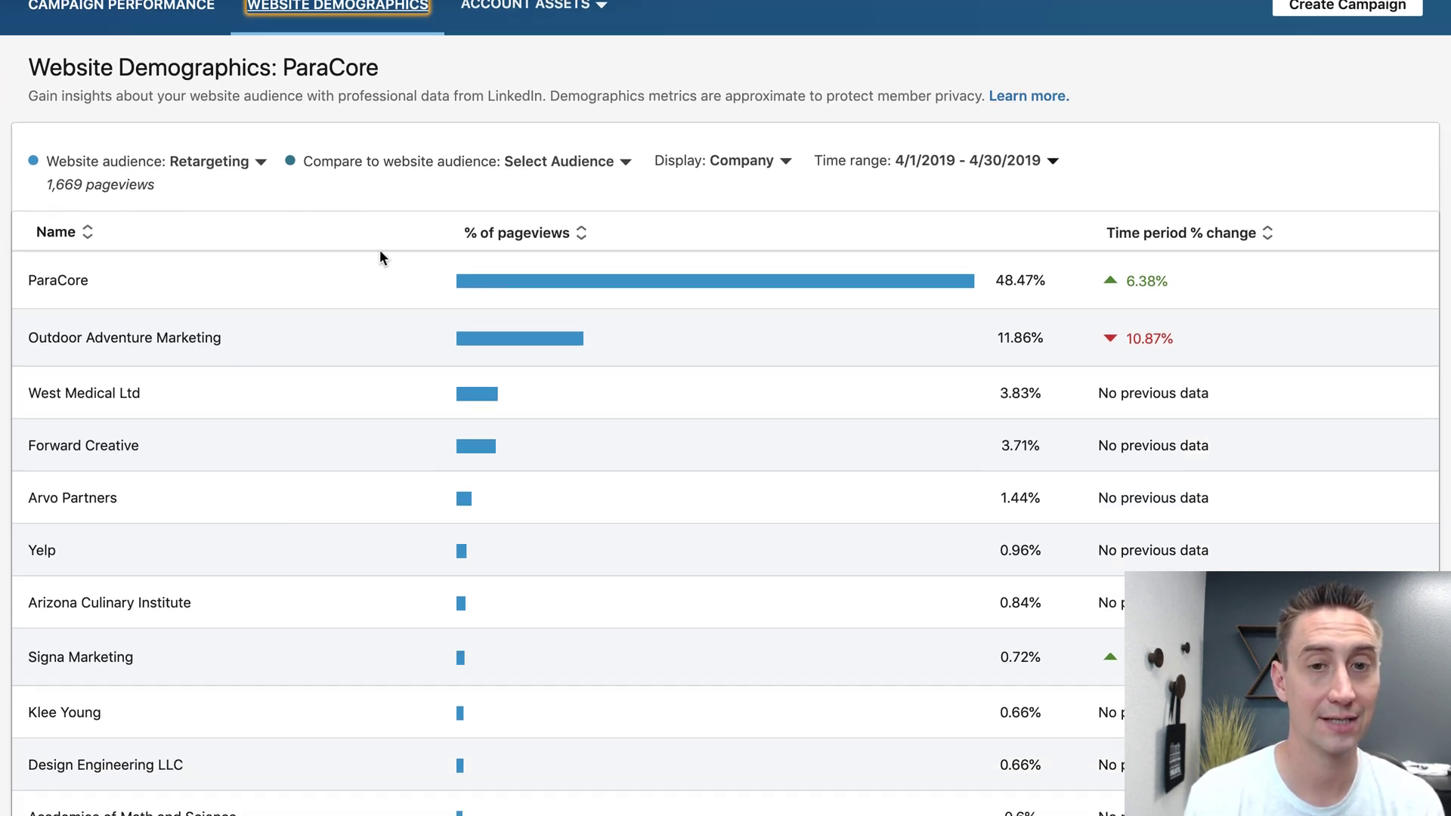
pyautogui.click(741, 167)
pyautogui.click(725, 201)
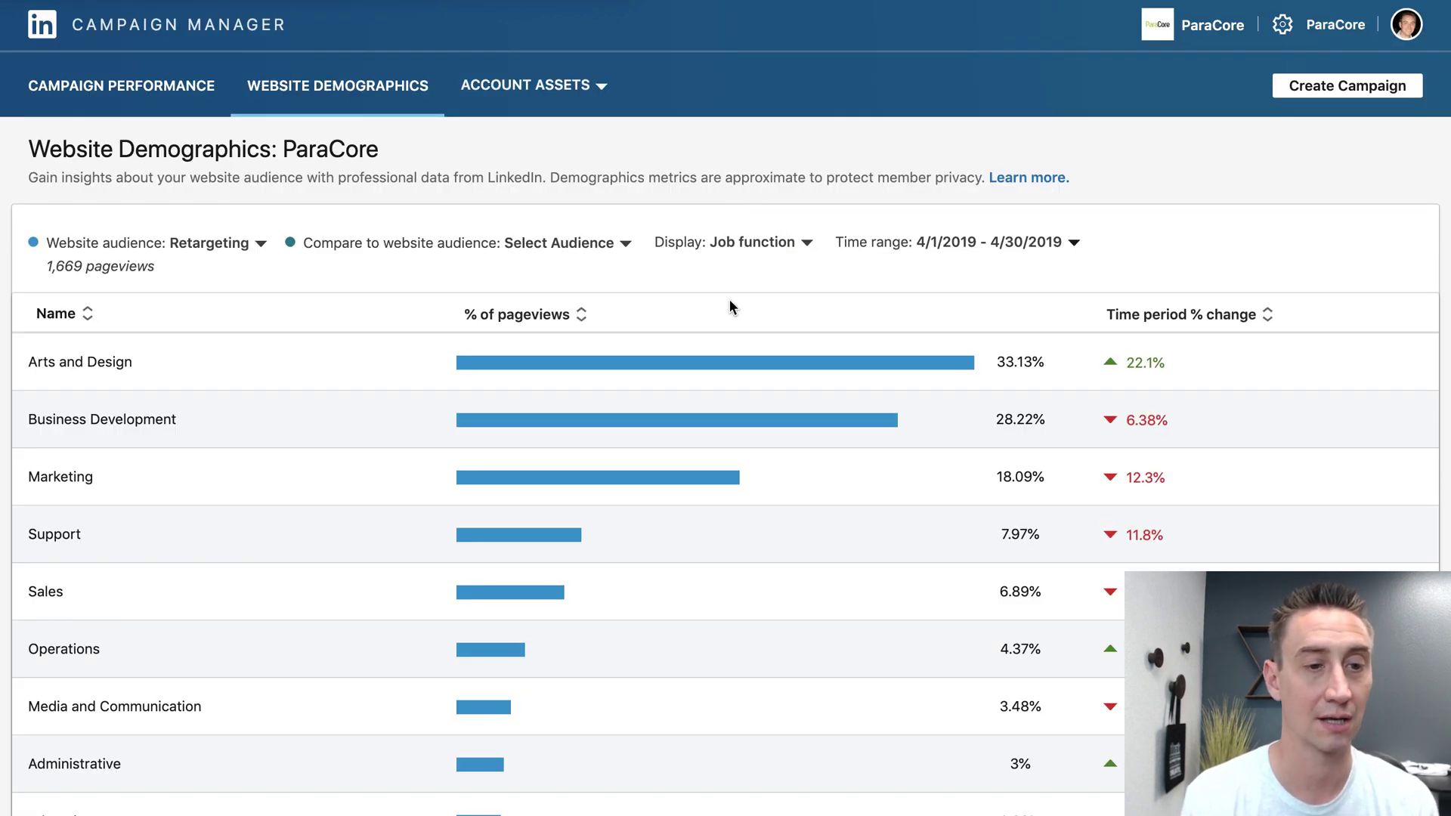
pyautogui.scroll(-3, 729, 301)
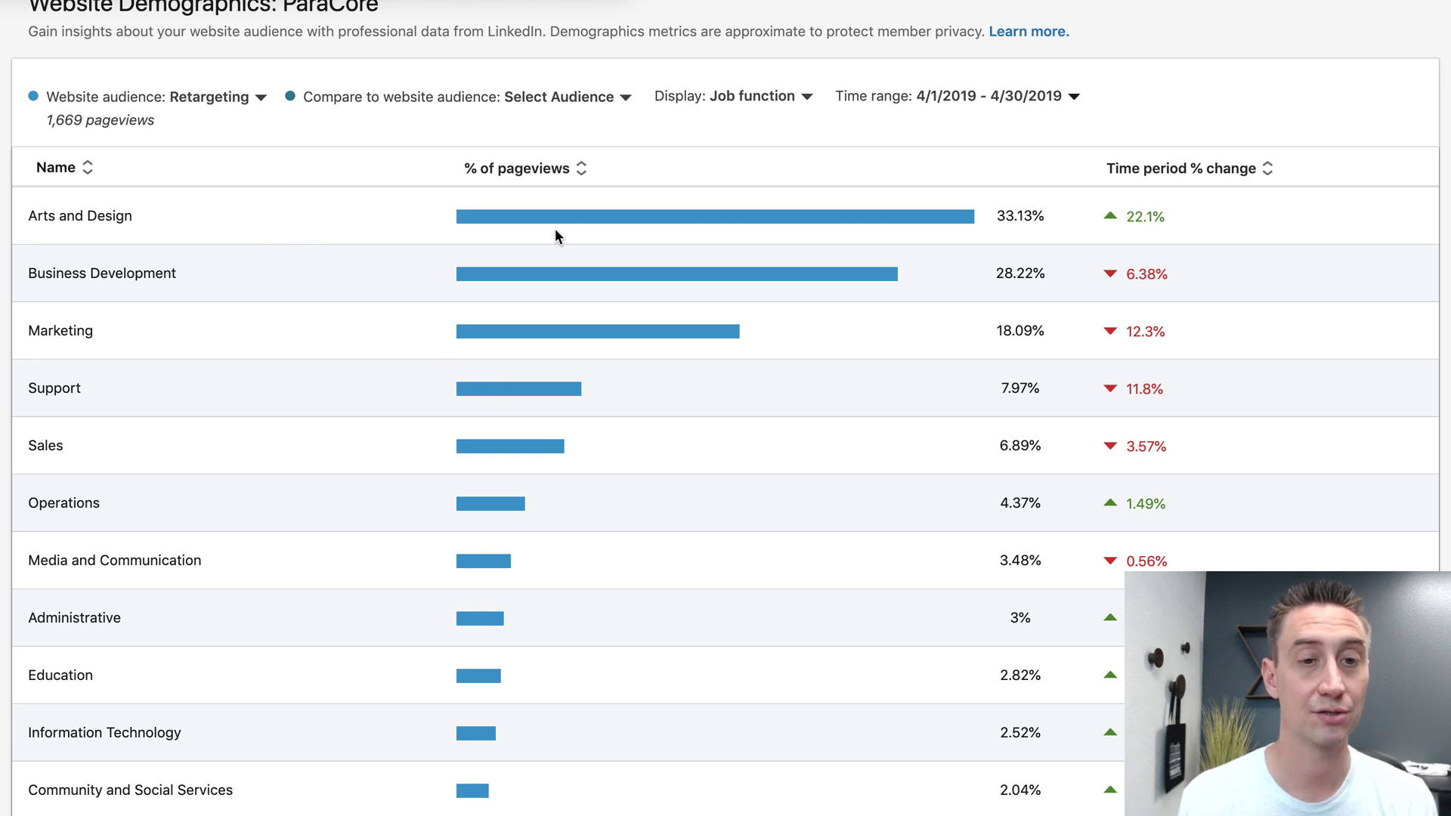
pyautogui.scroll(-3, 333, 430)
pyautogui.scroll(-4, 333, 427)
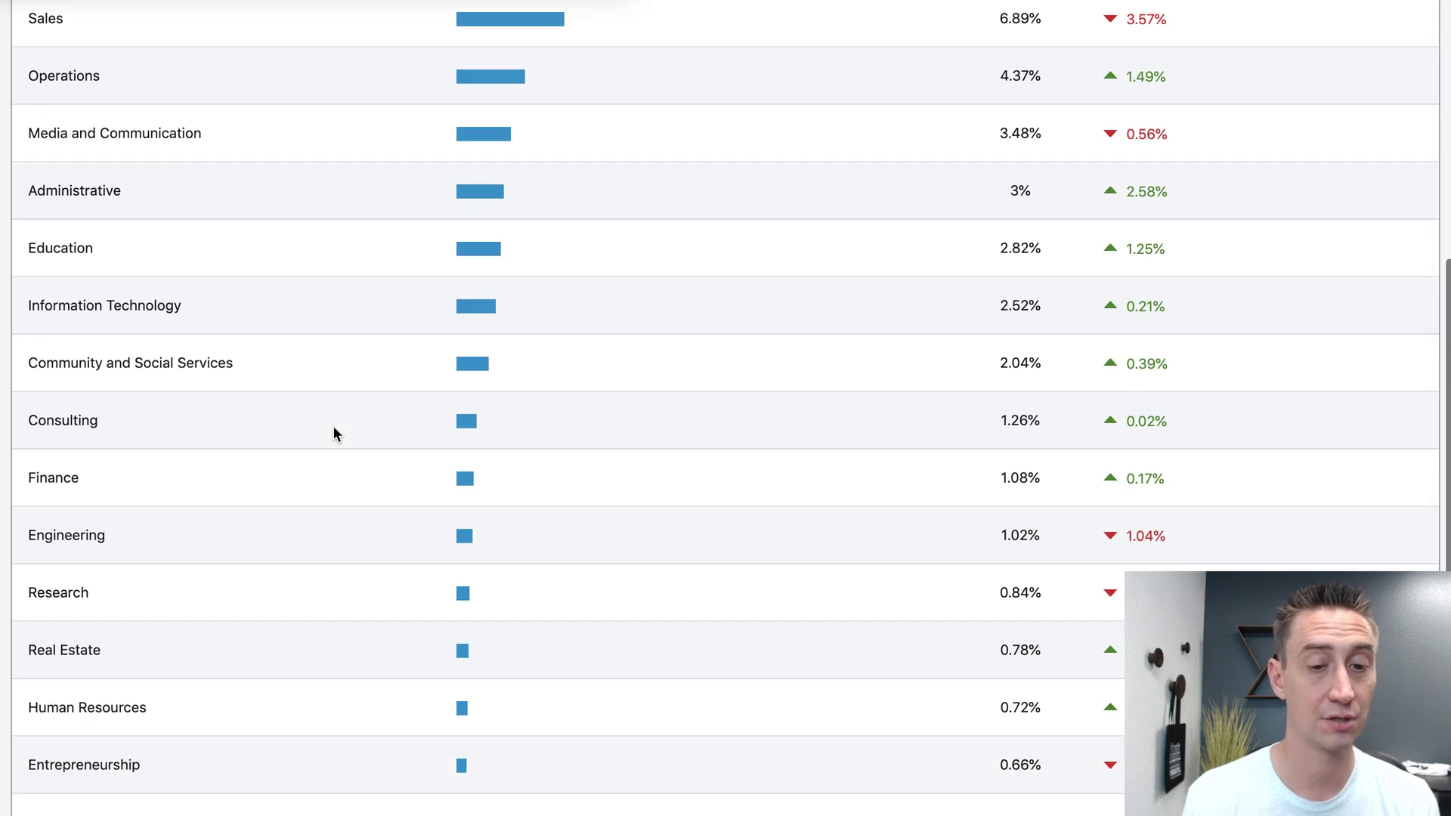
pyautogui.scroll(8, 333, 426)
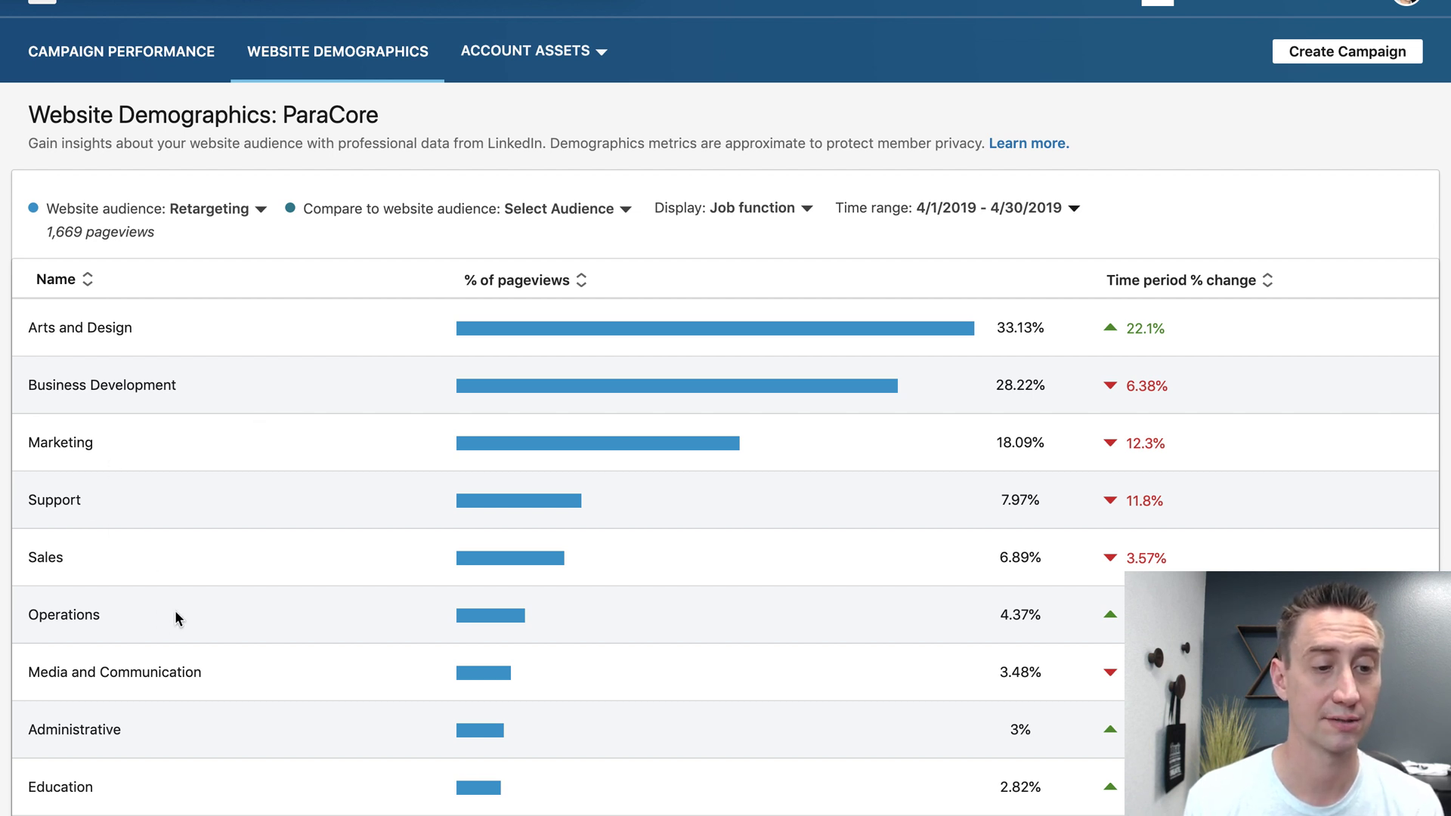
# - Display the website demographics by job title and look through the listed titles
pyautogui.click(786, 218)
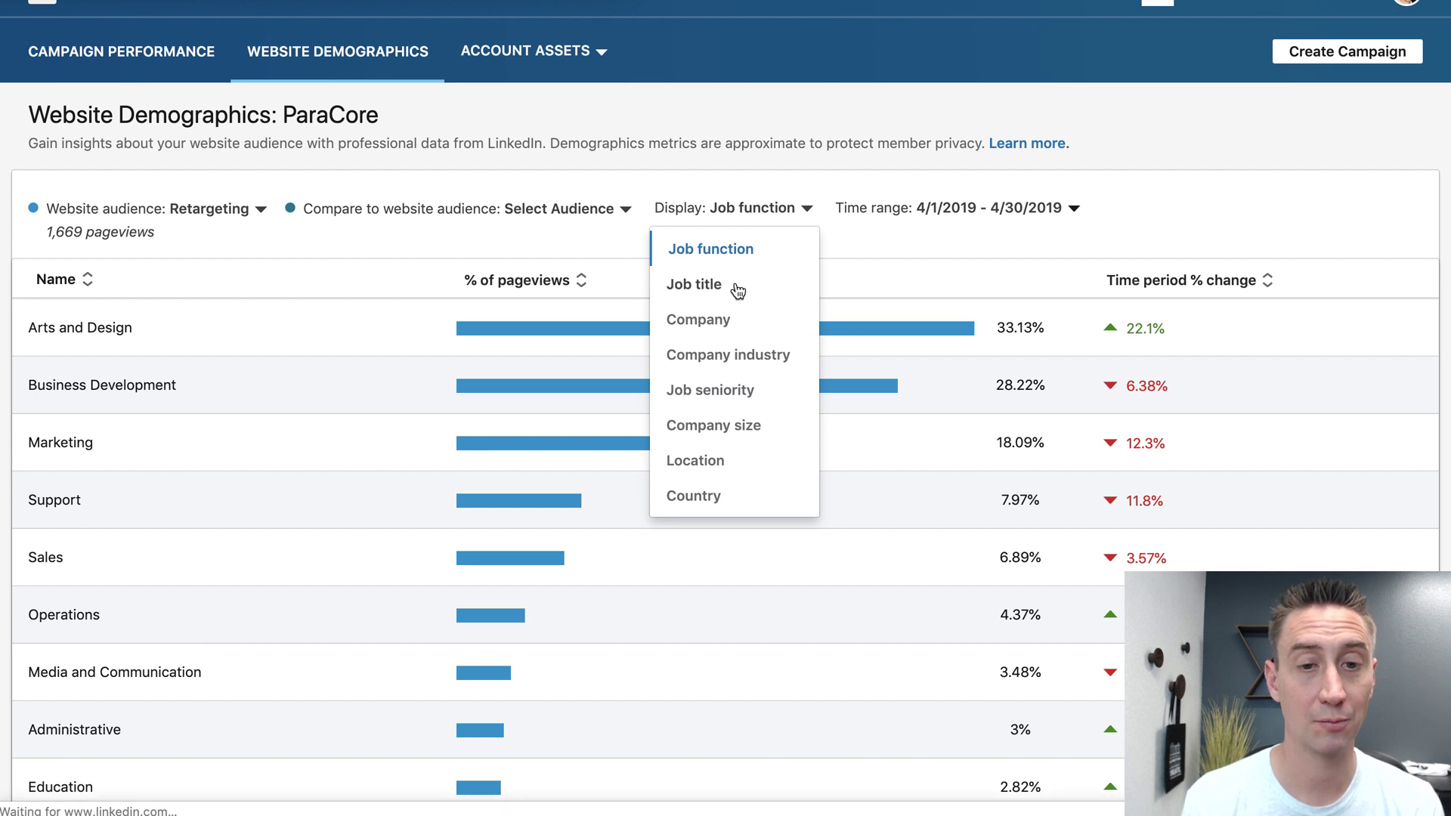
pyautogui.click(736, 287)
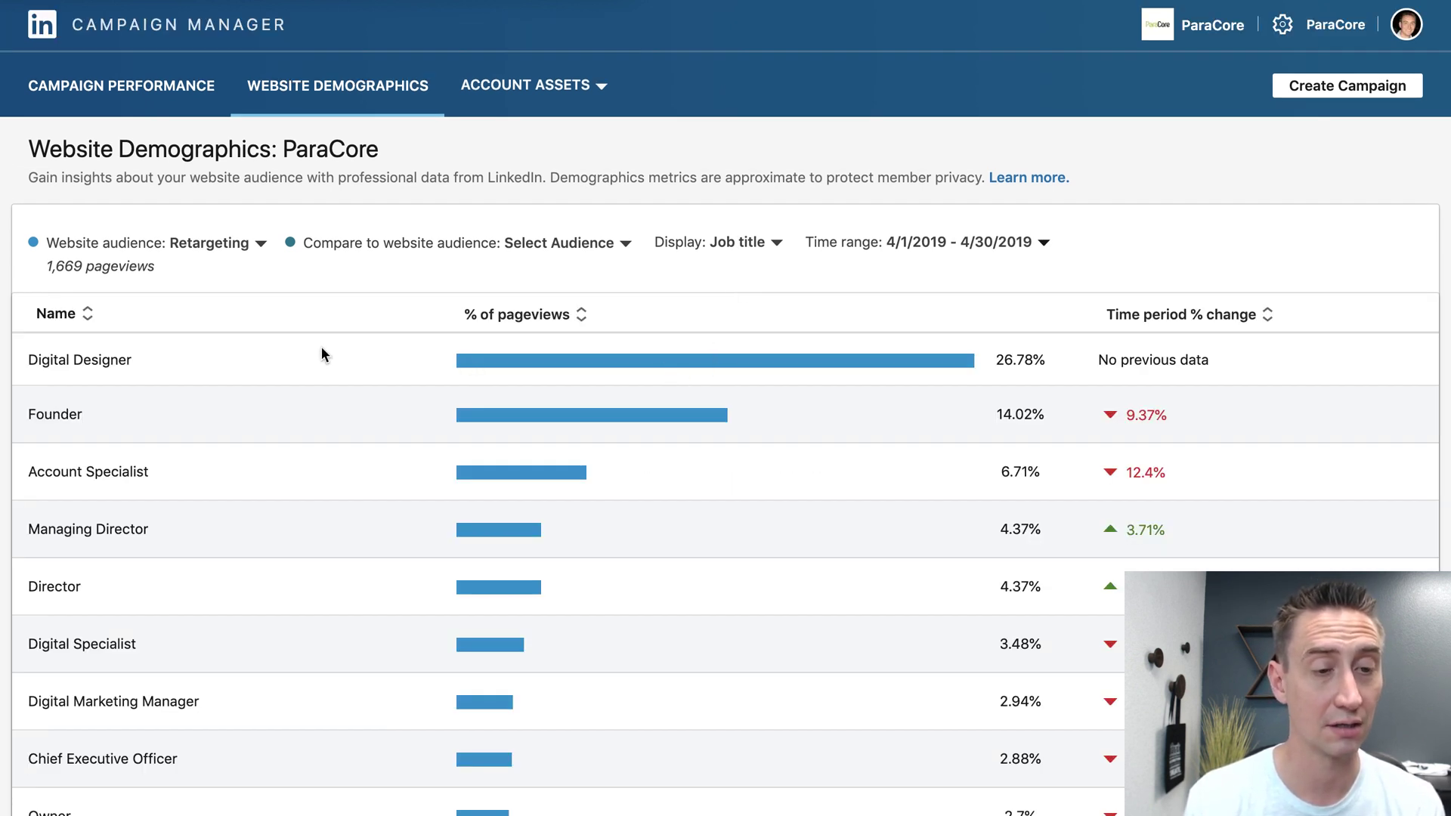
pyautogui.scroll(-1, 302, 354)
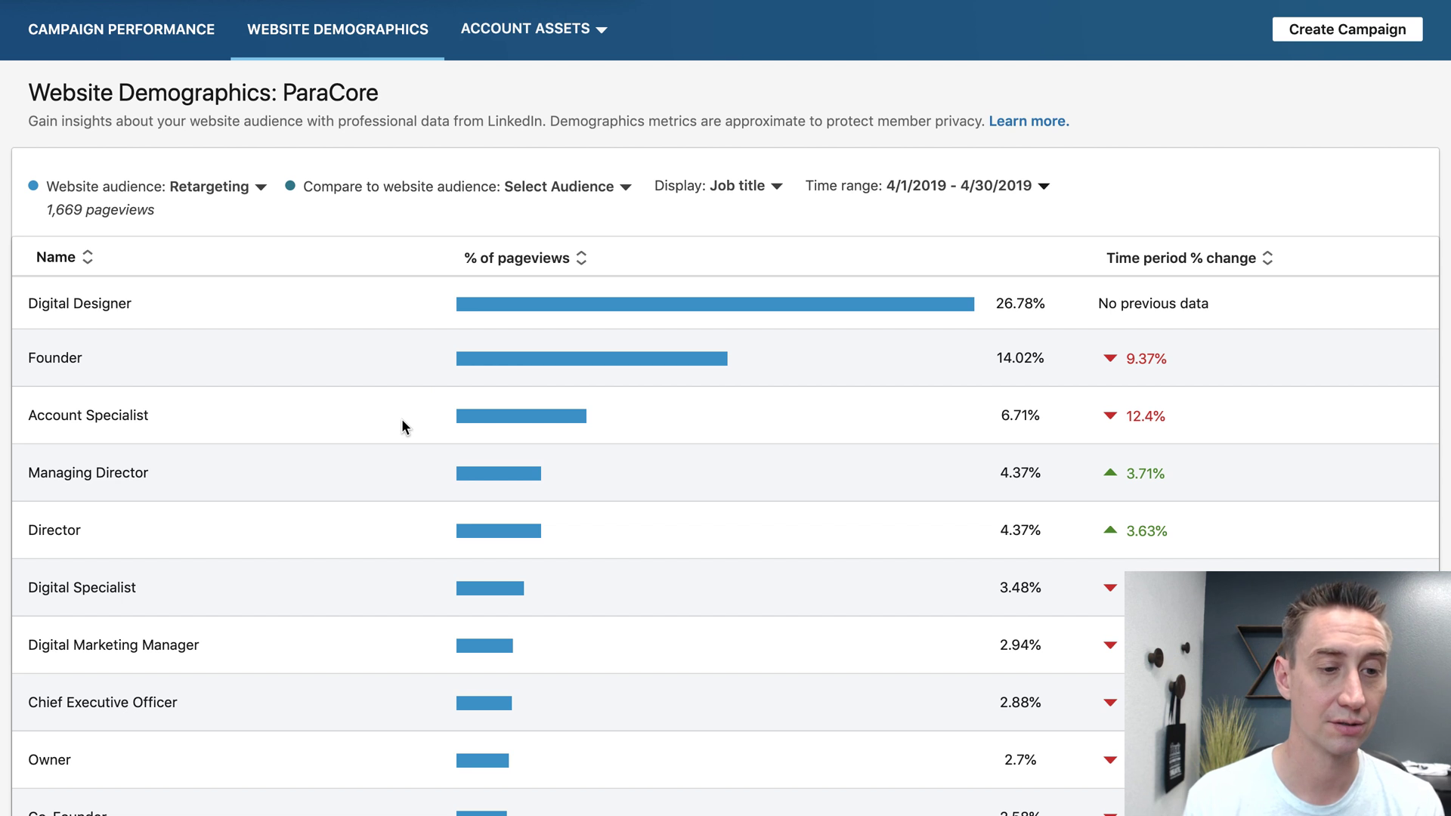
pyautogui.scroll(-1, 401, 419)
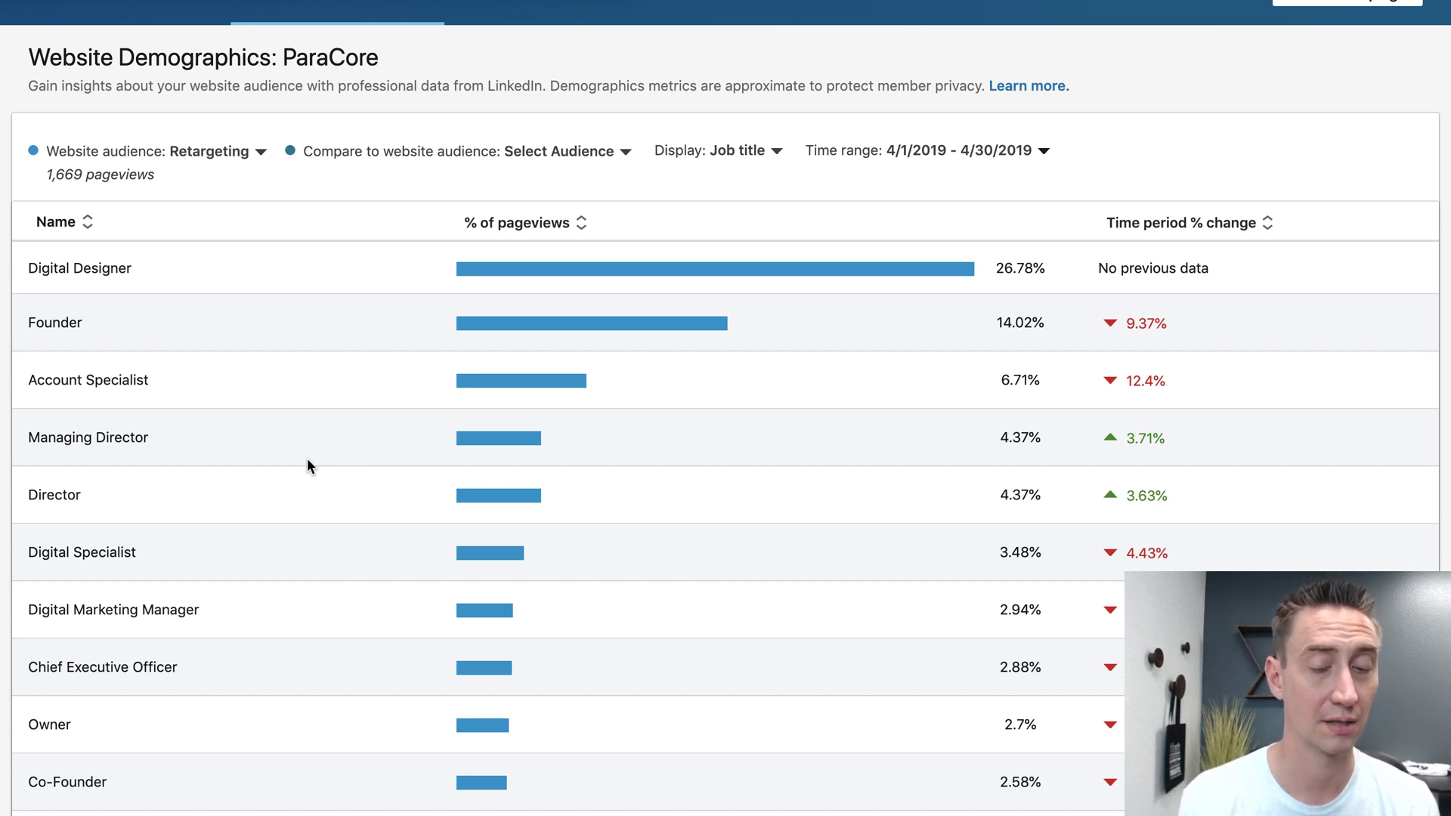
# - Finish reviewing the job titles, display the website demographics by company, and switch the breakdown to job function
pyautogui.scroll(-3, 310, 446)
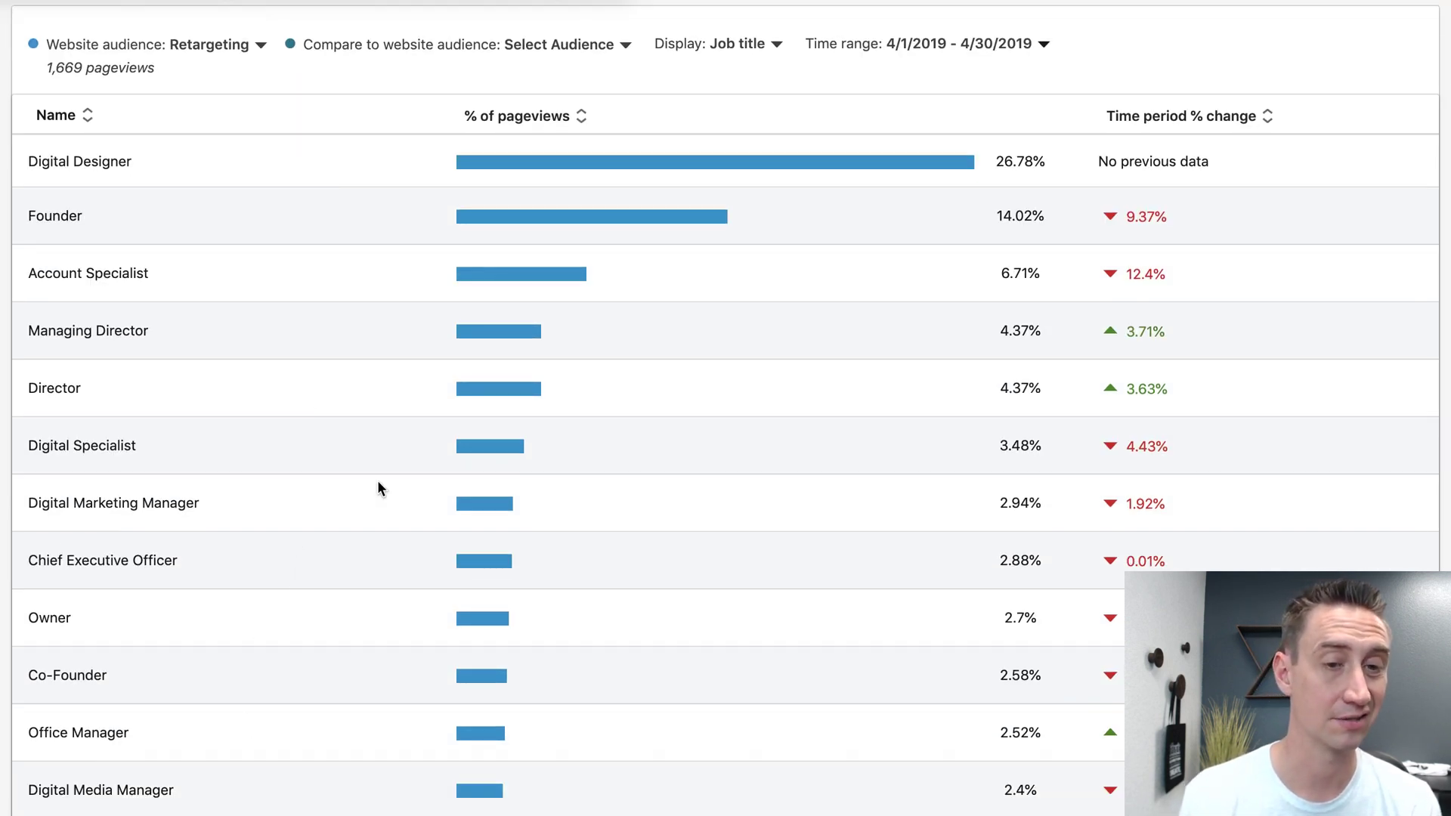
pyautogui.scroll(5, 712, 360)
pyautogui.click(751, 246)
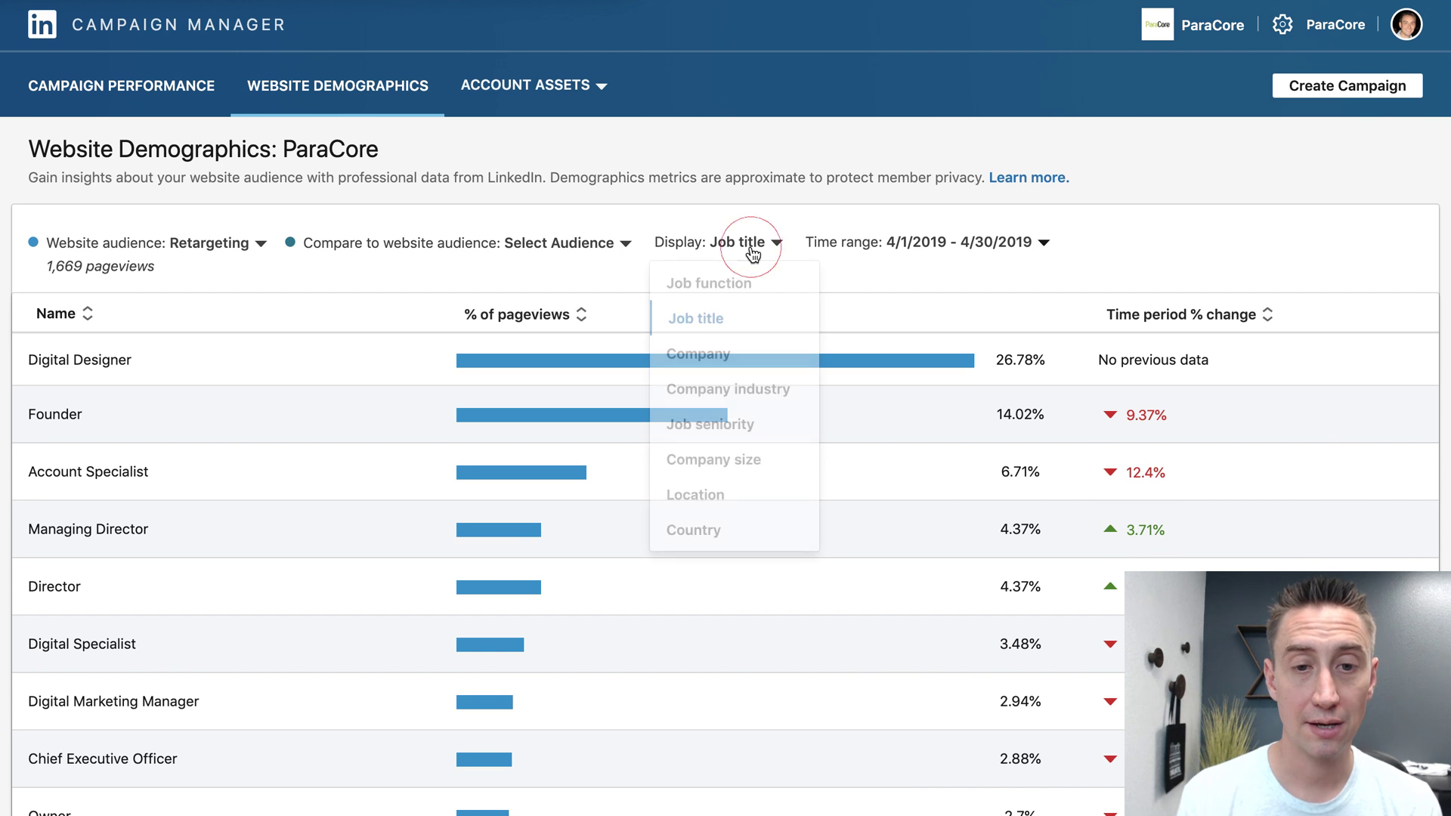
pyautogui.click(713, 361)
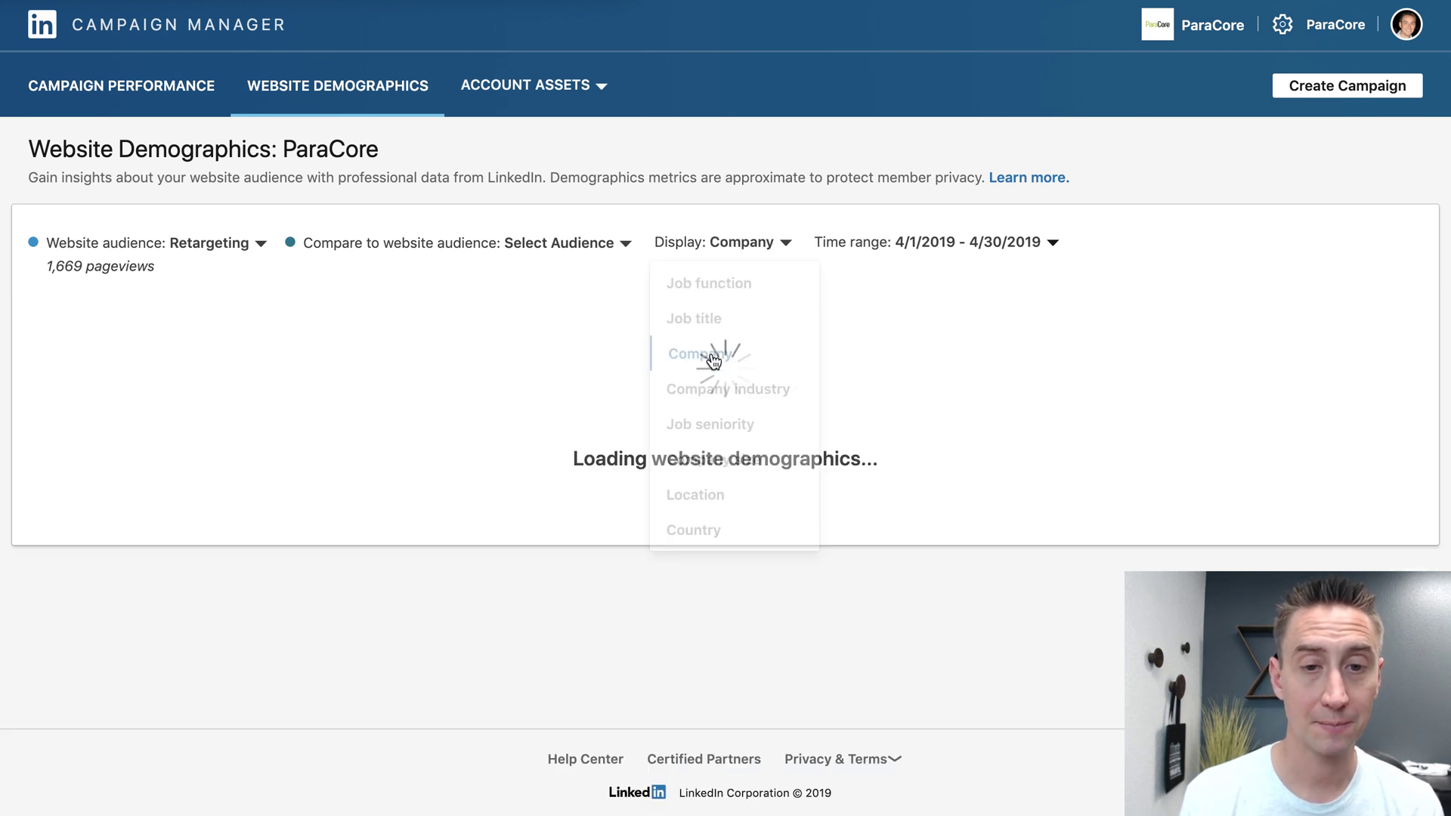
pyautogui.click(731, 244)
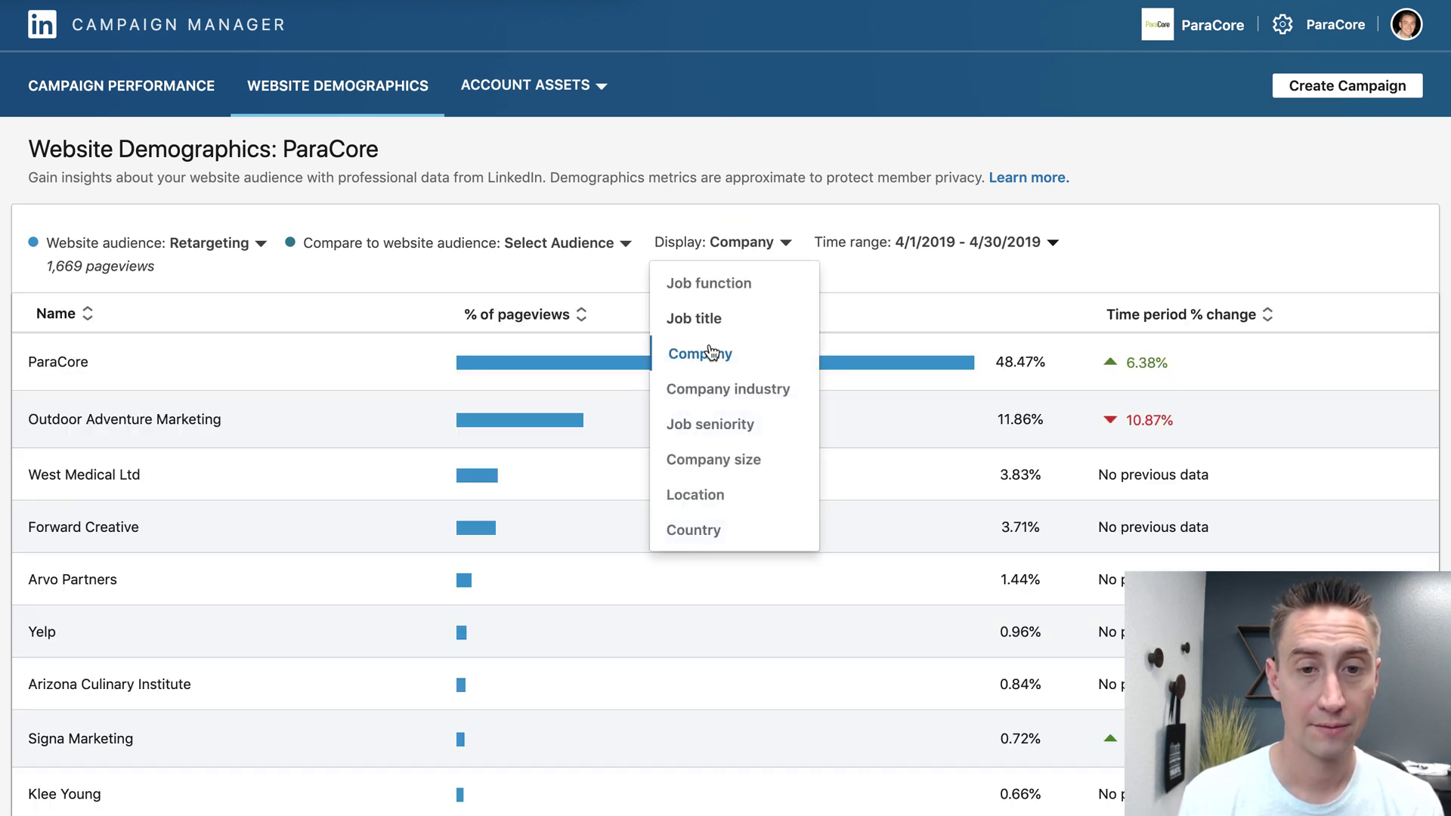
pyautogui.click(711, 287)
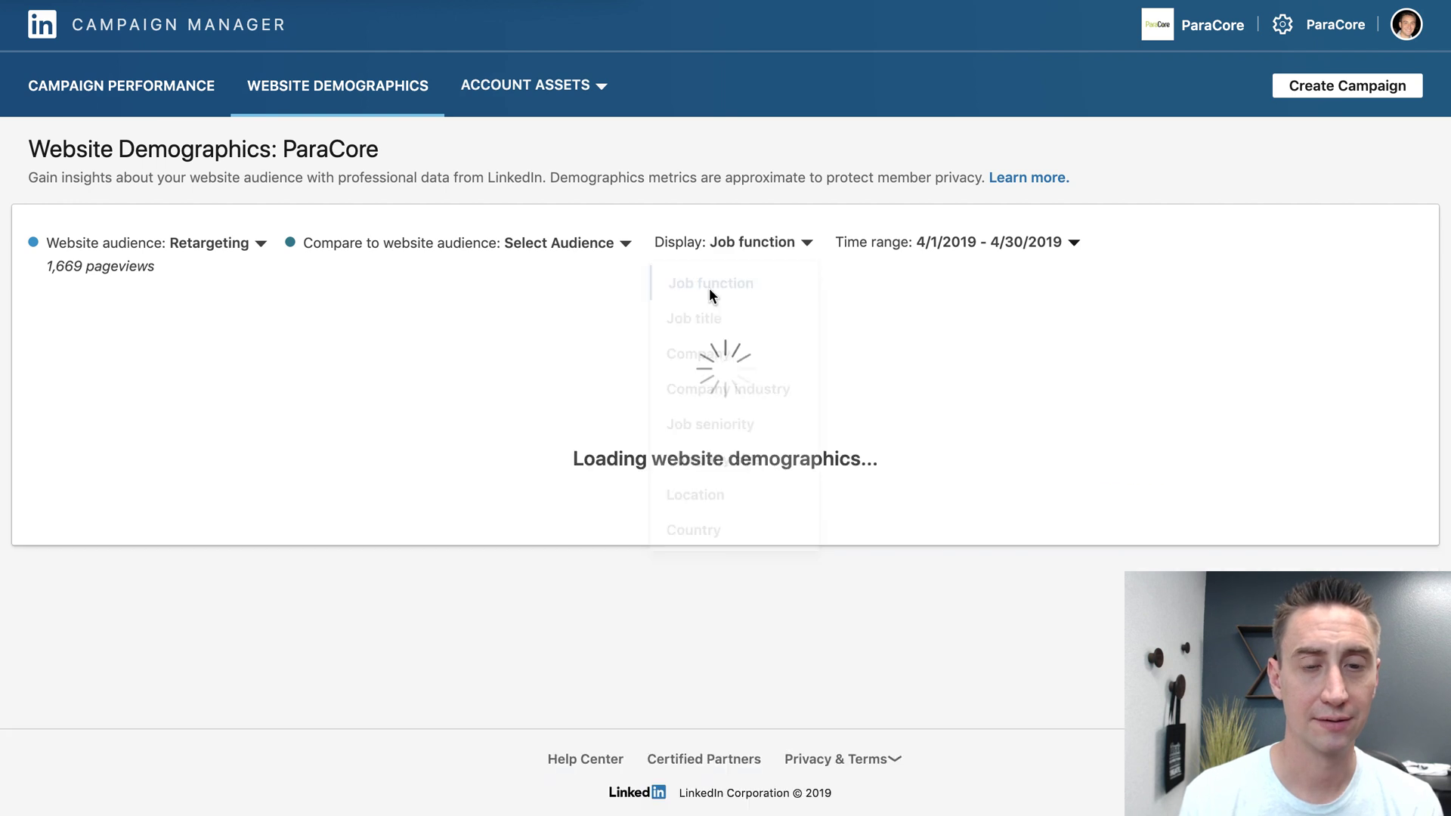
# - Display the website demographics by company industry, and return to the company breakdown
pyautogui.click(729, 252)
pyautogui.click(714, 391)
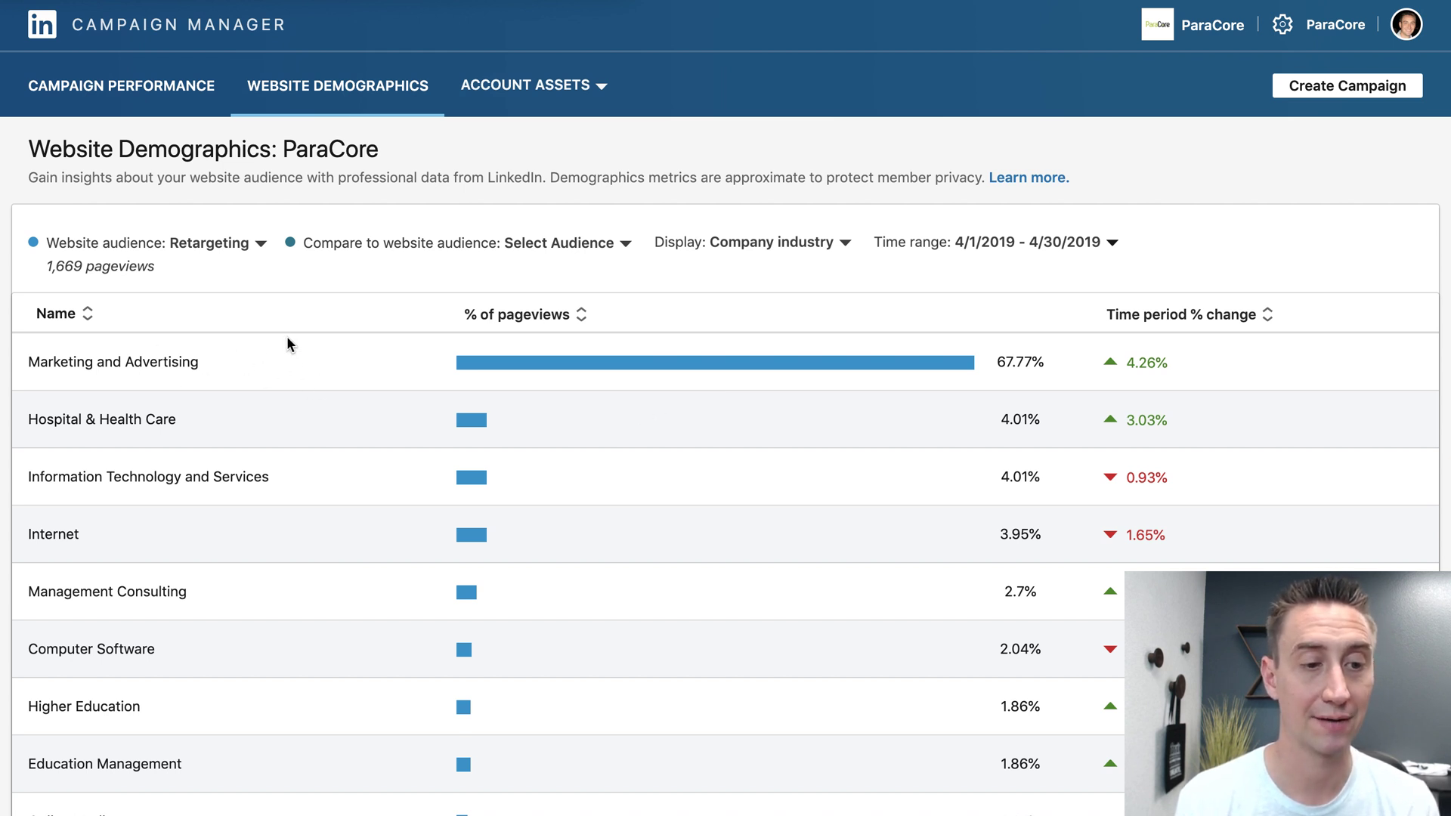
pyautogui.click(730, 243)
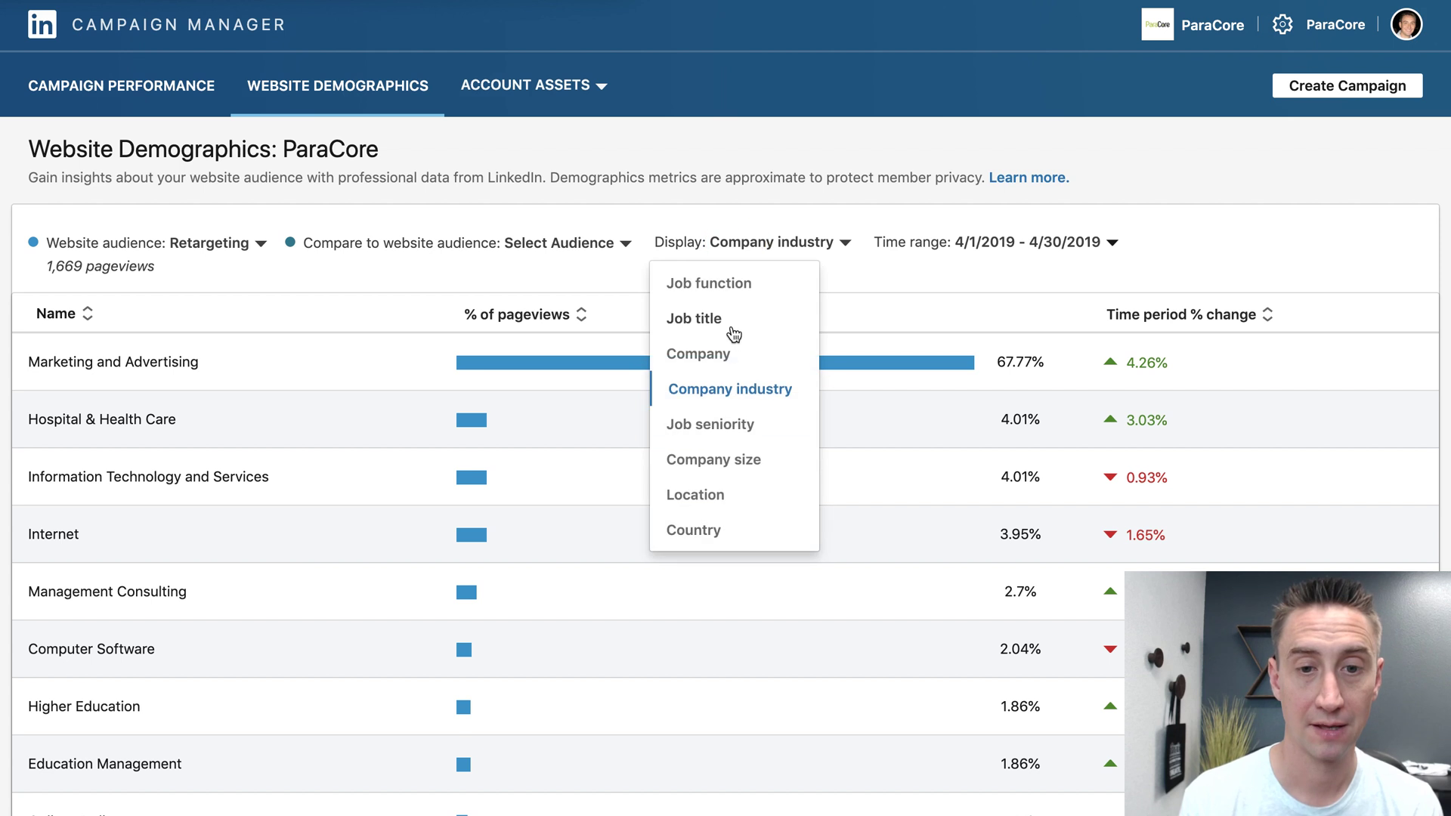
pyautogui.click(719, 355)
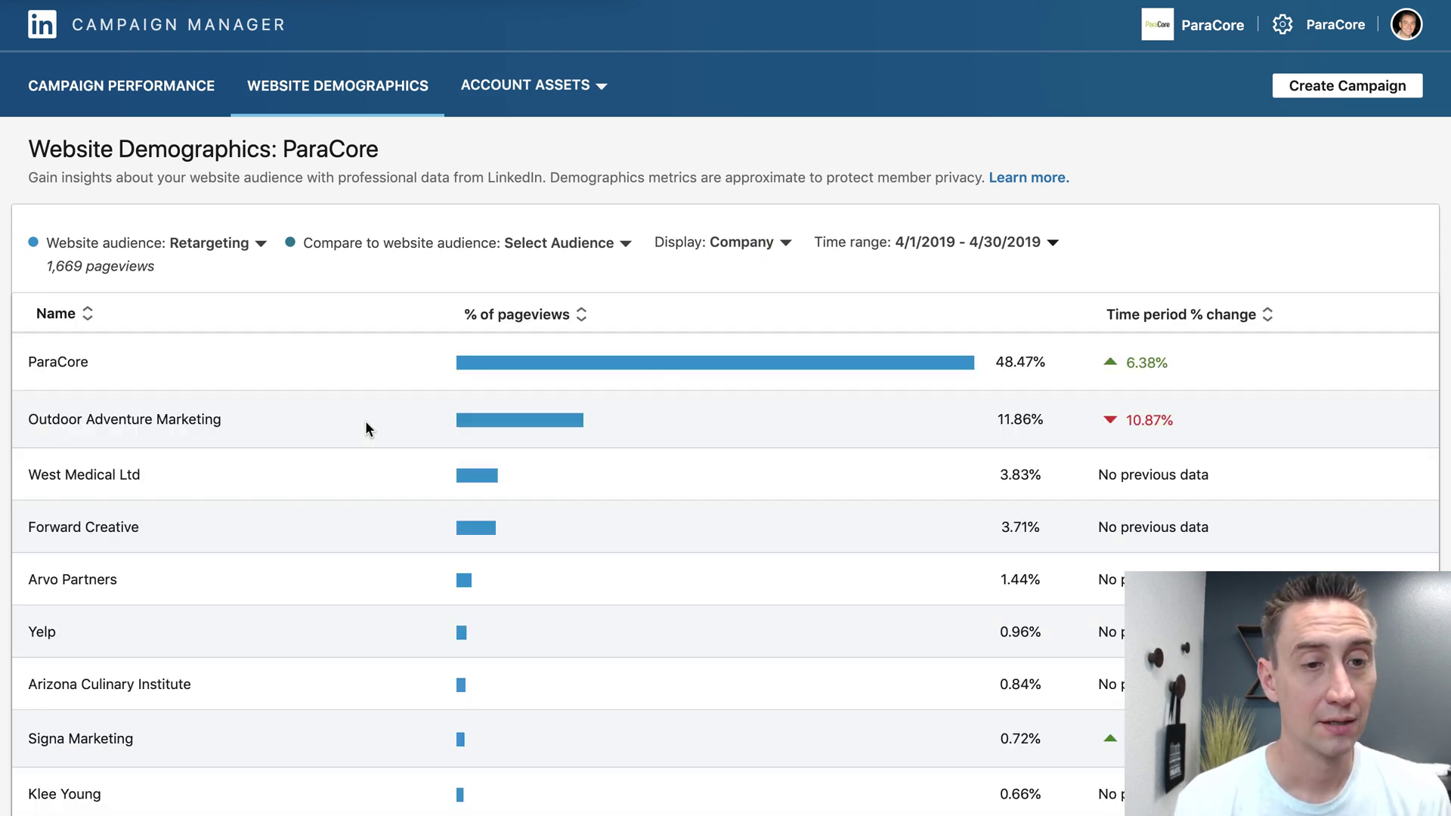
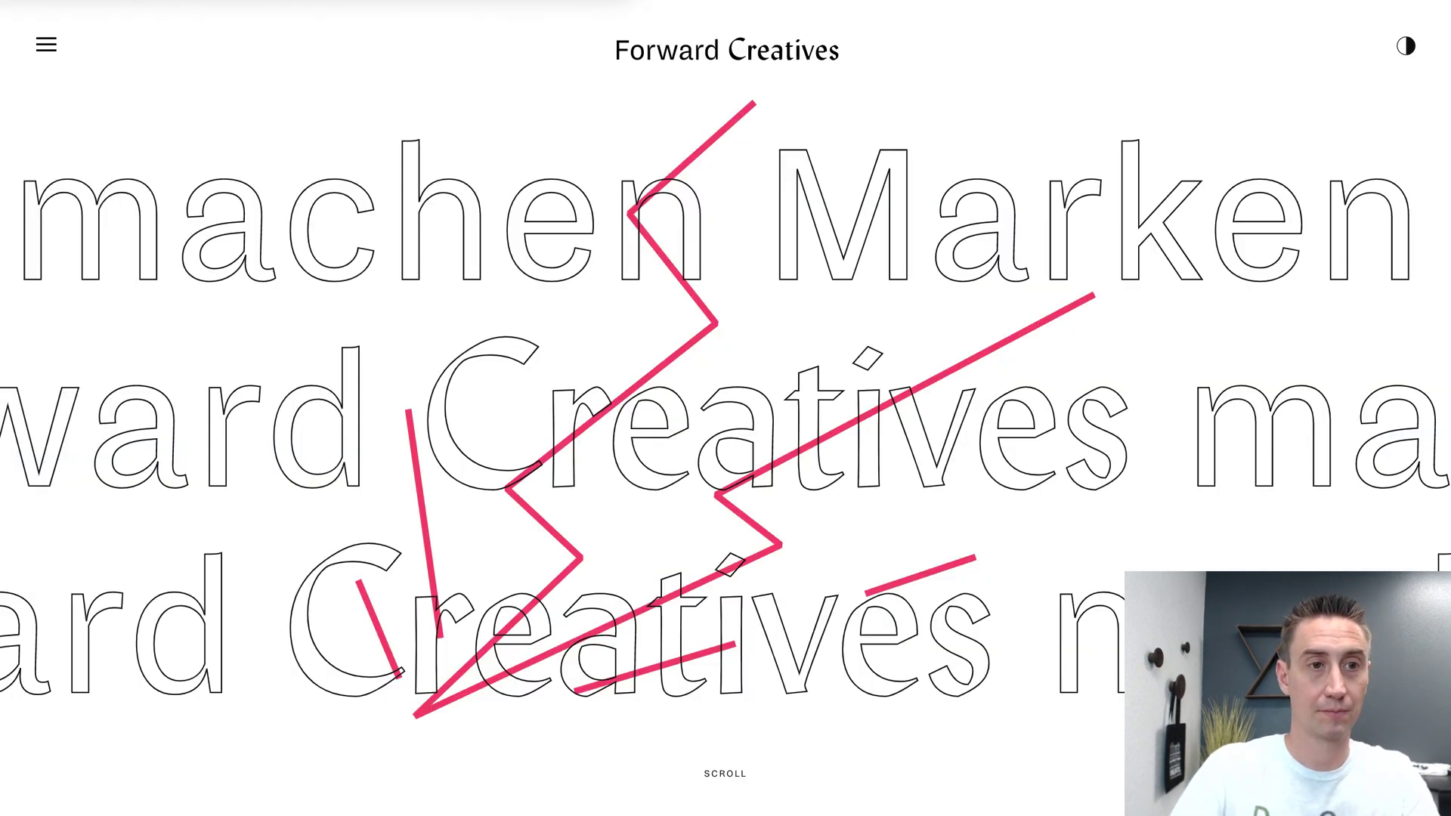
# - Search the web for "west medical limited" and open the West Medical Ltd LinkedIn page
pyautogui.write('west medical')
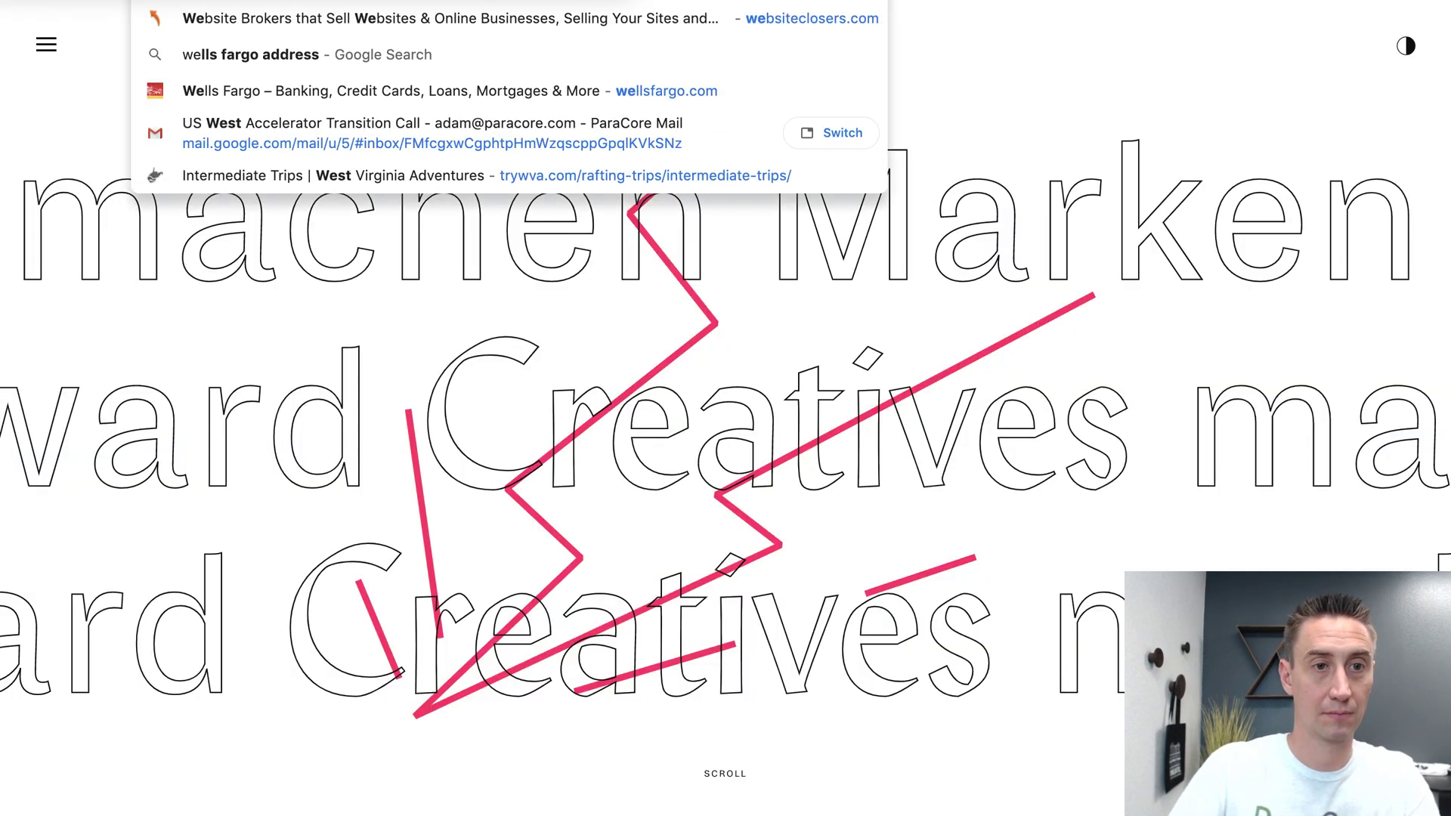
pyautogui.write(' limited')
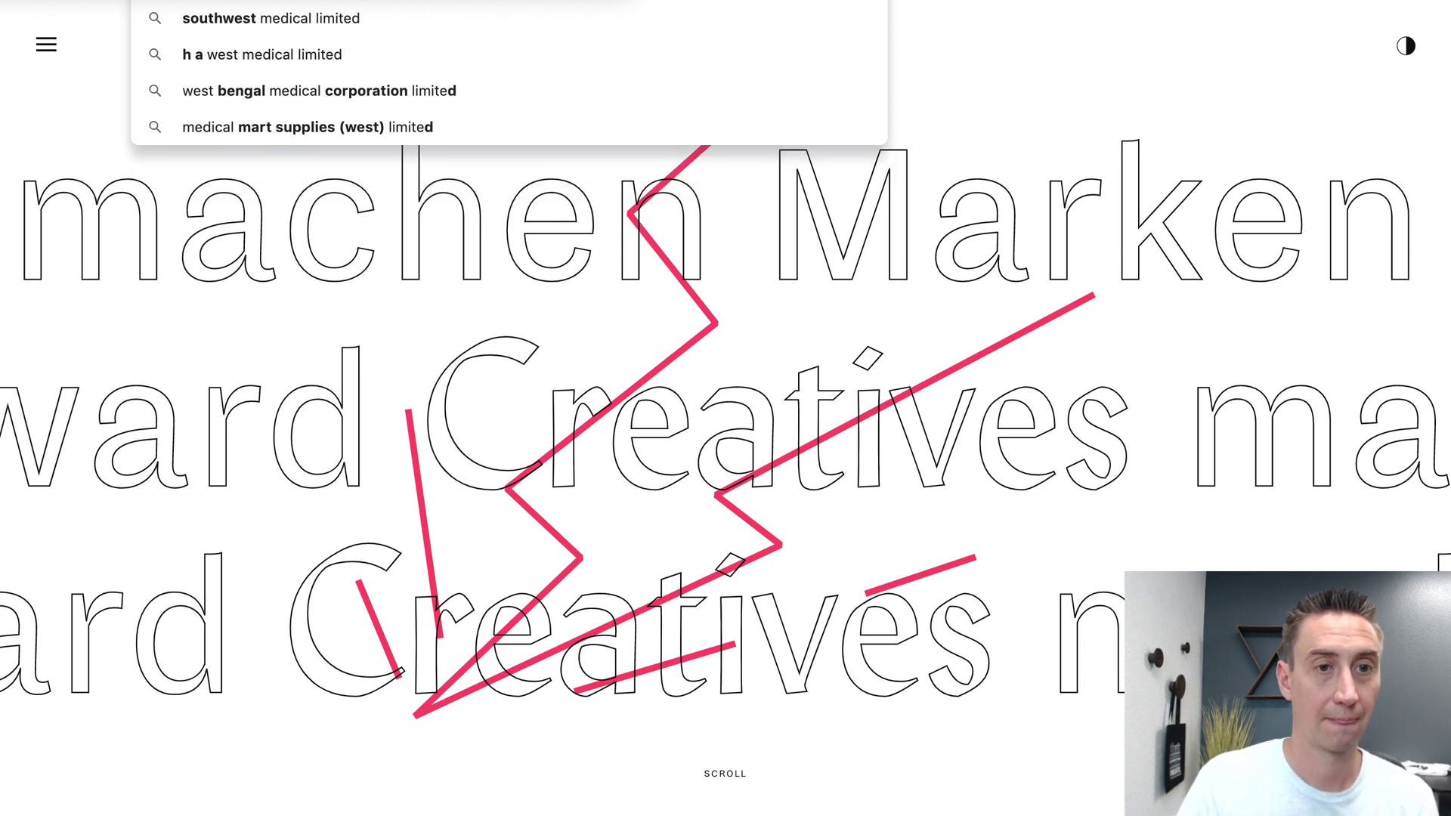
pyautogui.press('Return')
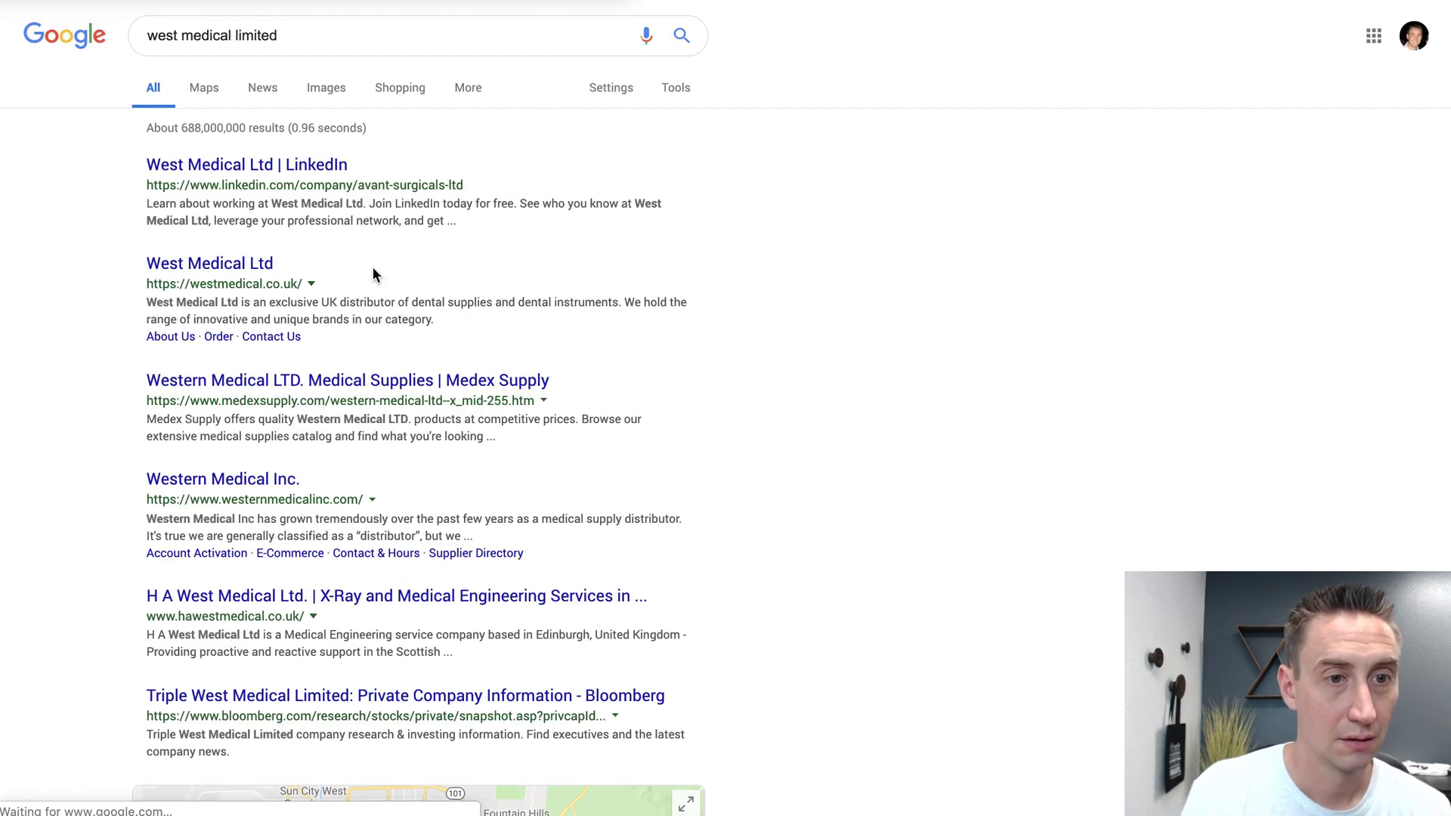
pyautogui.click(290, 166)
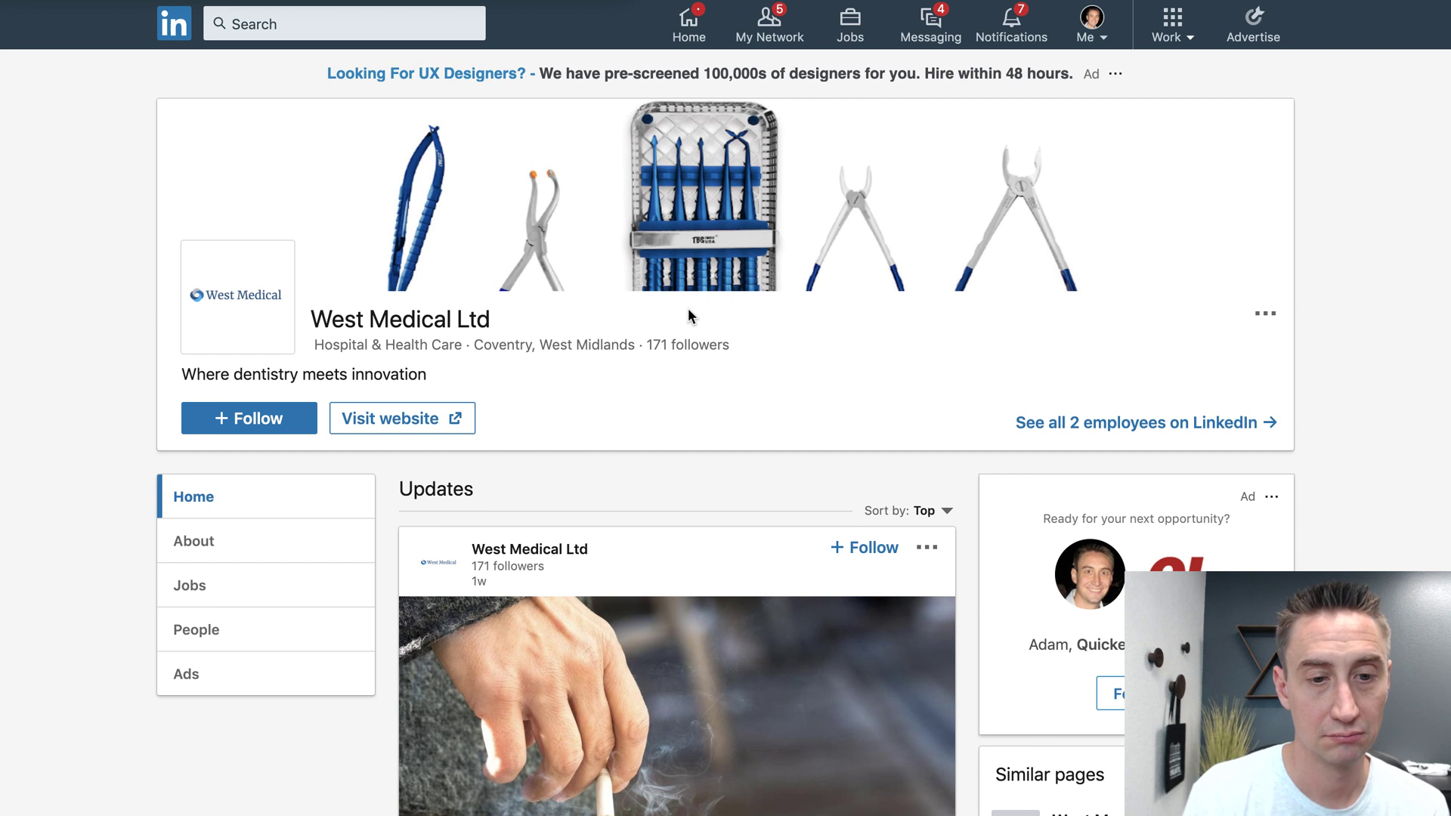
# - Look through West Medical Ltd's LinkedIn page, list its employees, and check the company demographics in Campaign Manager
pyautogui.scroll(-3, 844, 380)
pyautogui.scroll(3, 845, 380)
pyautogui.click(1043, 412)
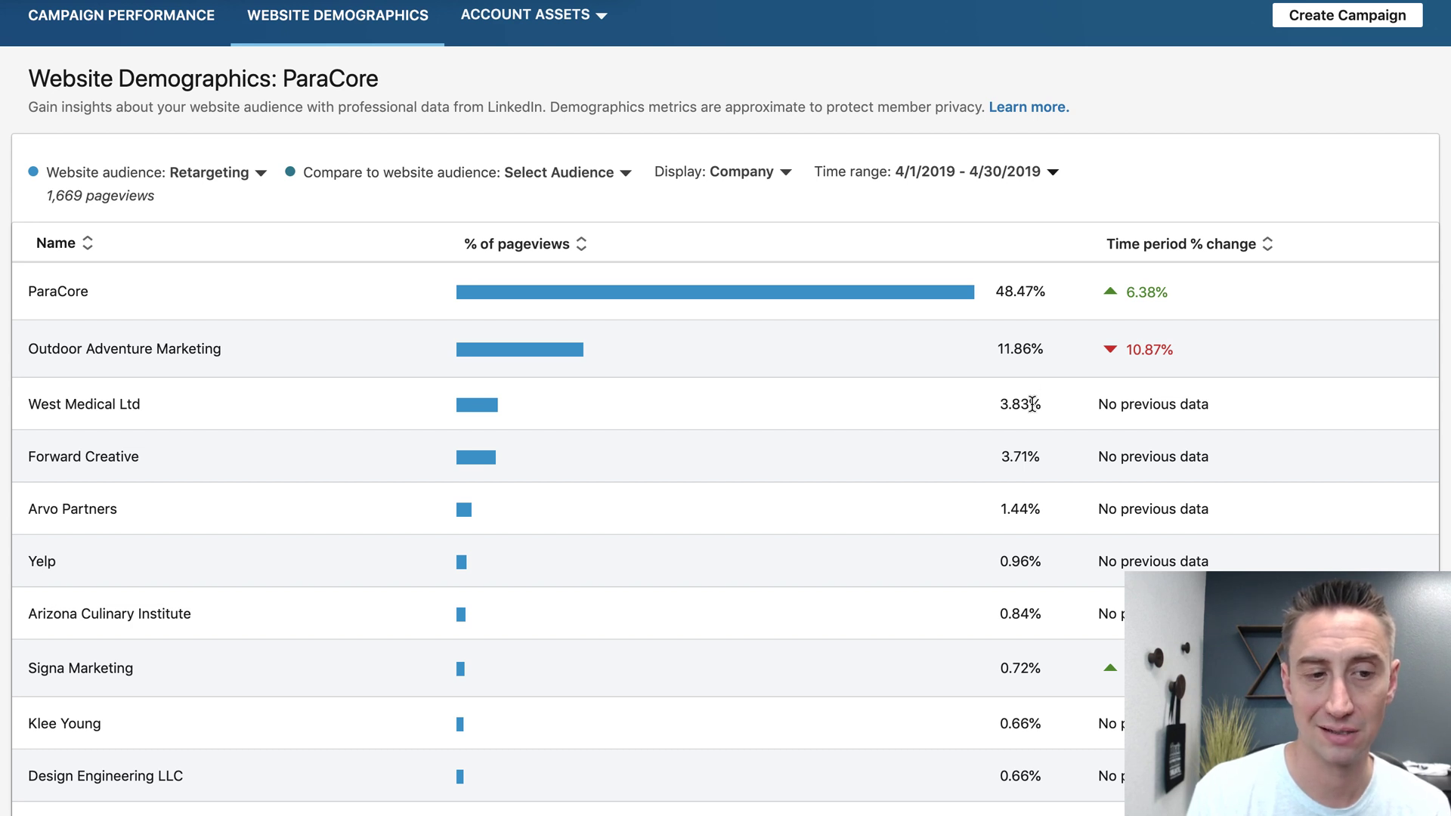
pyautogui.scroll(-1, 864, 461)
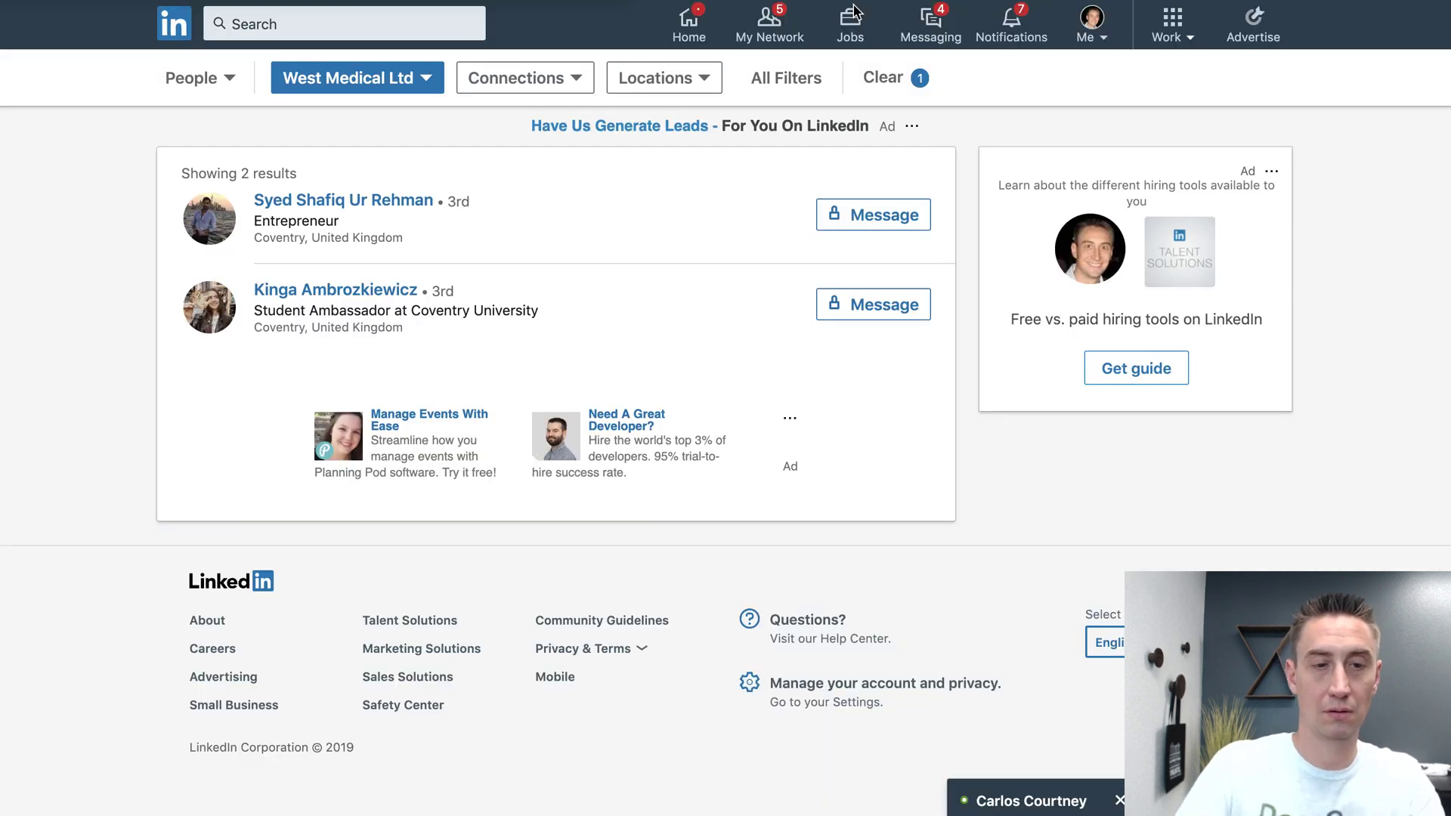
# - Search the web for "arvo partners" in a new browser tab and open the company's website
pyautogui.press('super+t')
pyautogui.write('arvo part')
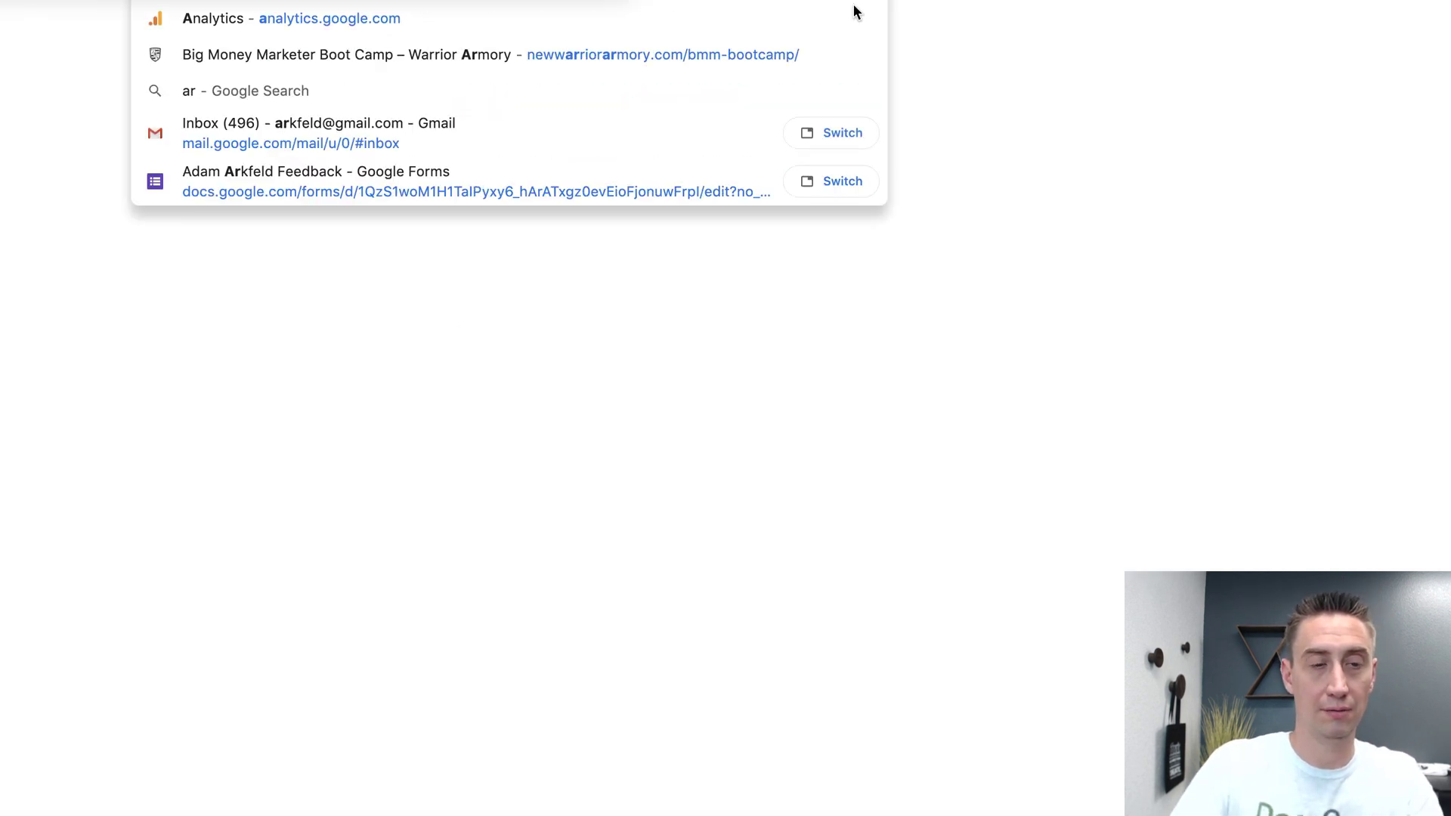
pyautogui.press('Return')
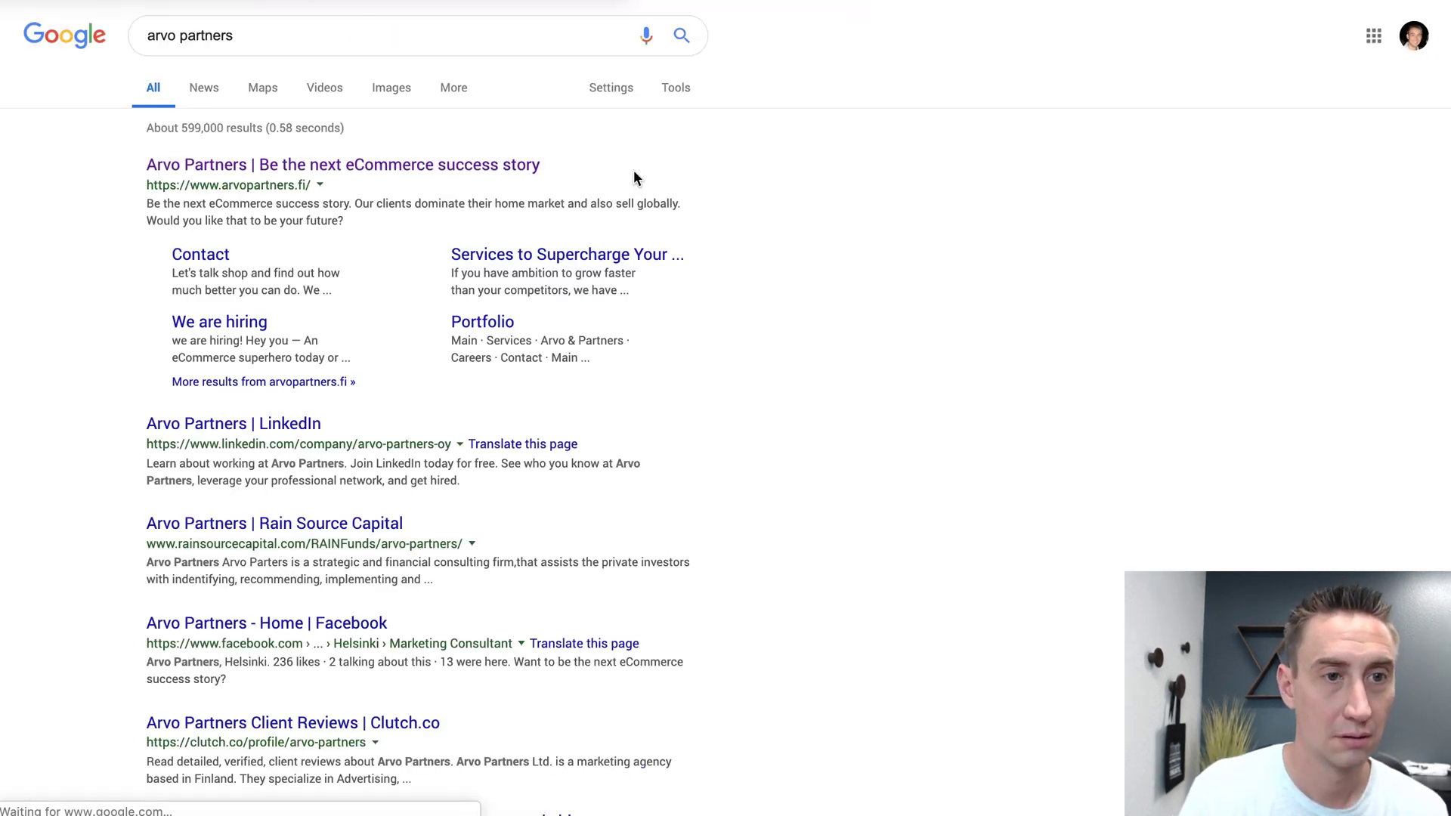
pyautogui.click(434, 166)
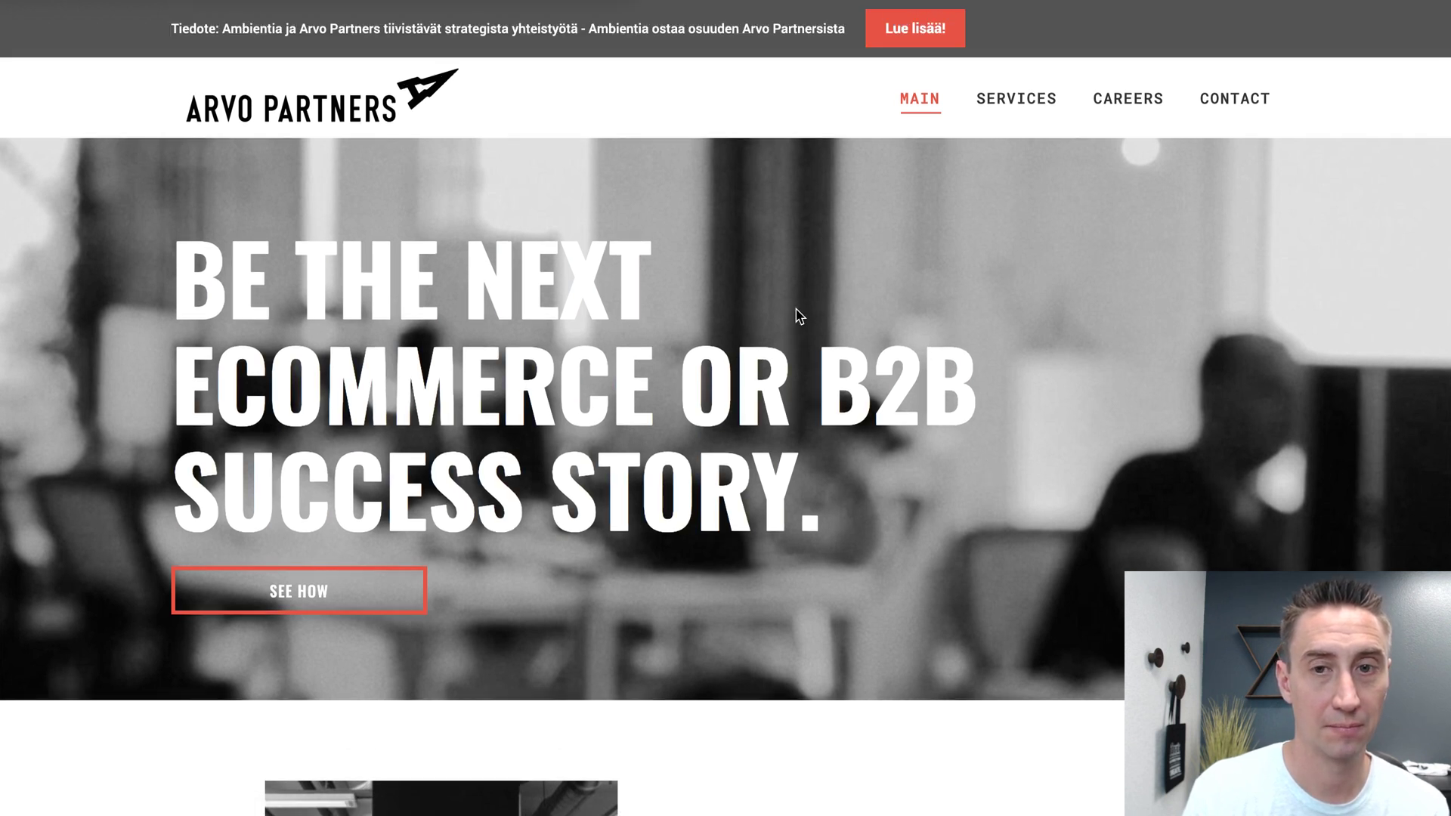
# - Open the Services page of the Arvo Partners website and look through the services offered
pyautogui.click(1024, 103)
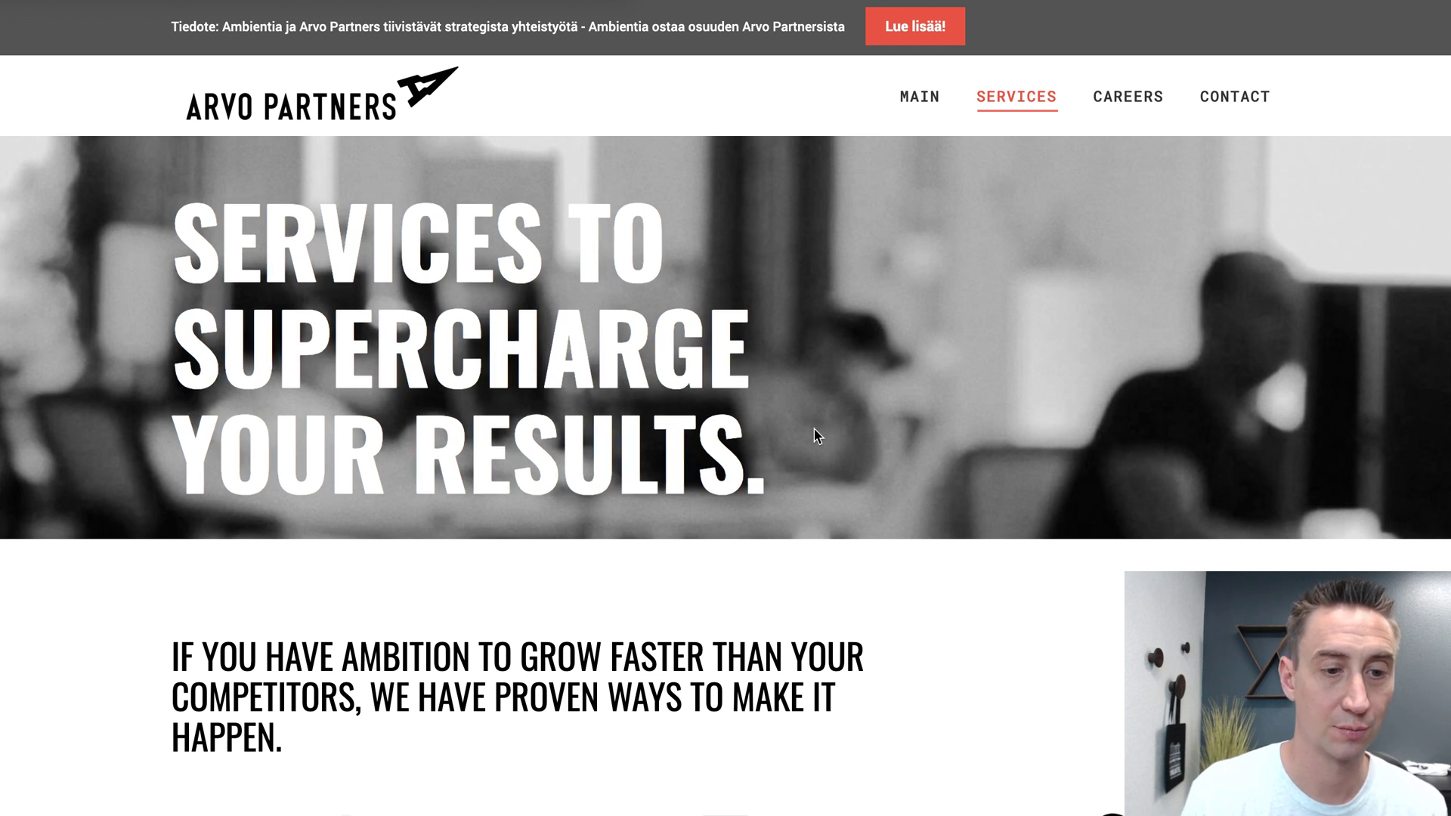
pyautogui.scroll(-7, 814, 430)
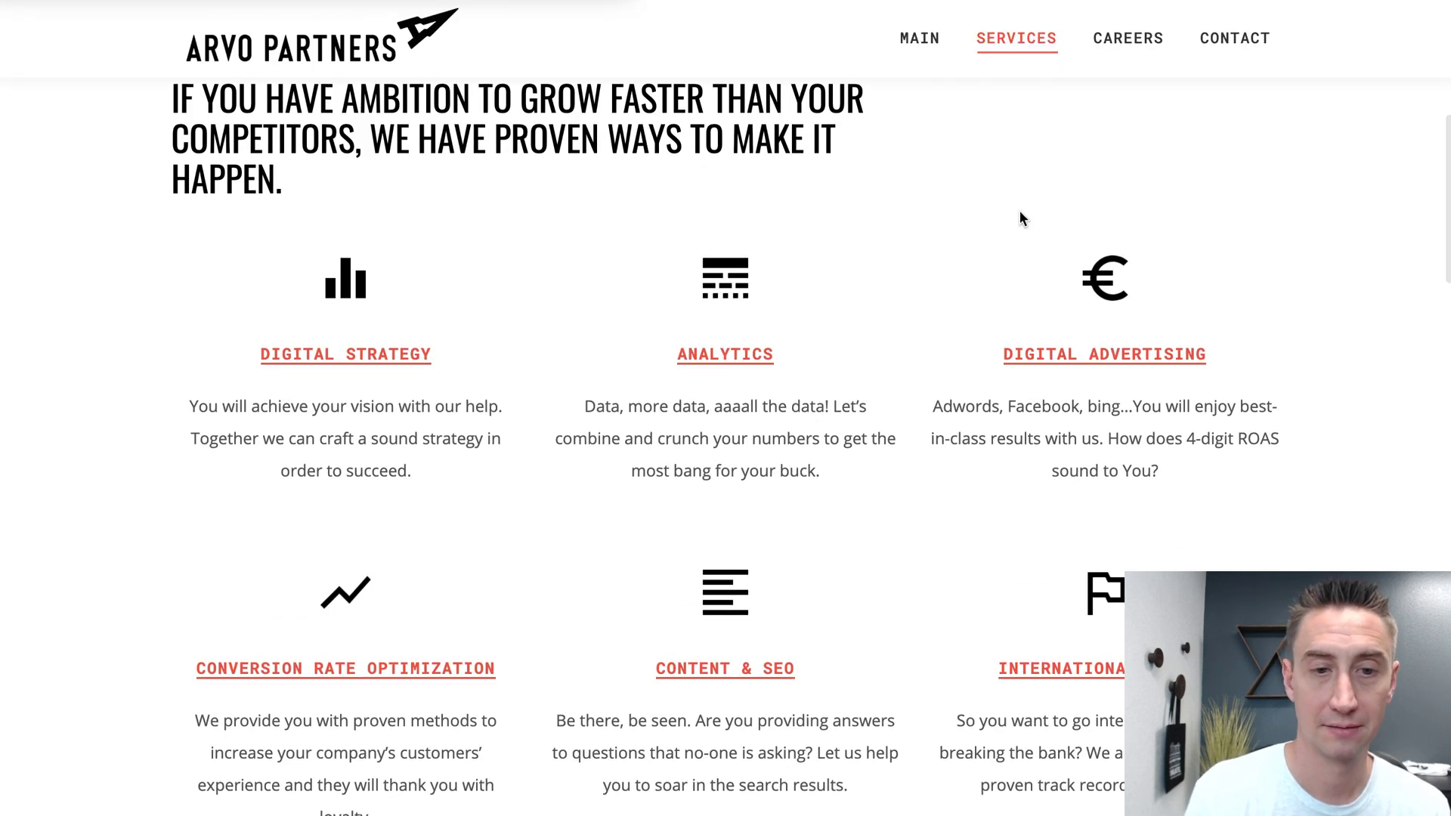
pyautogui.scroll(-2, 1000, 360)
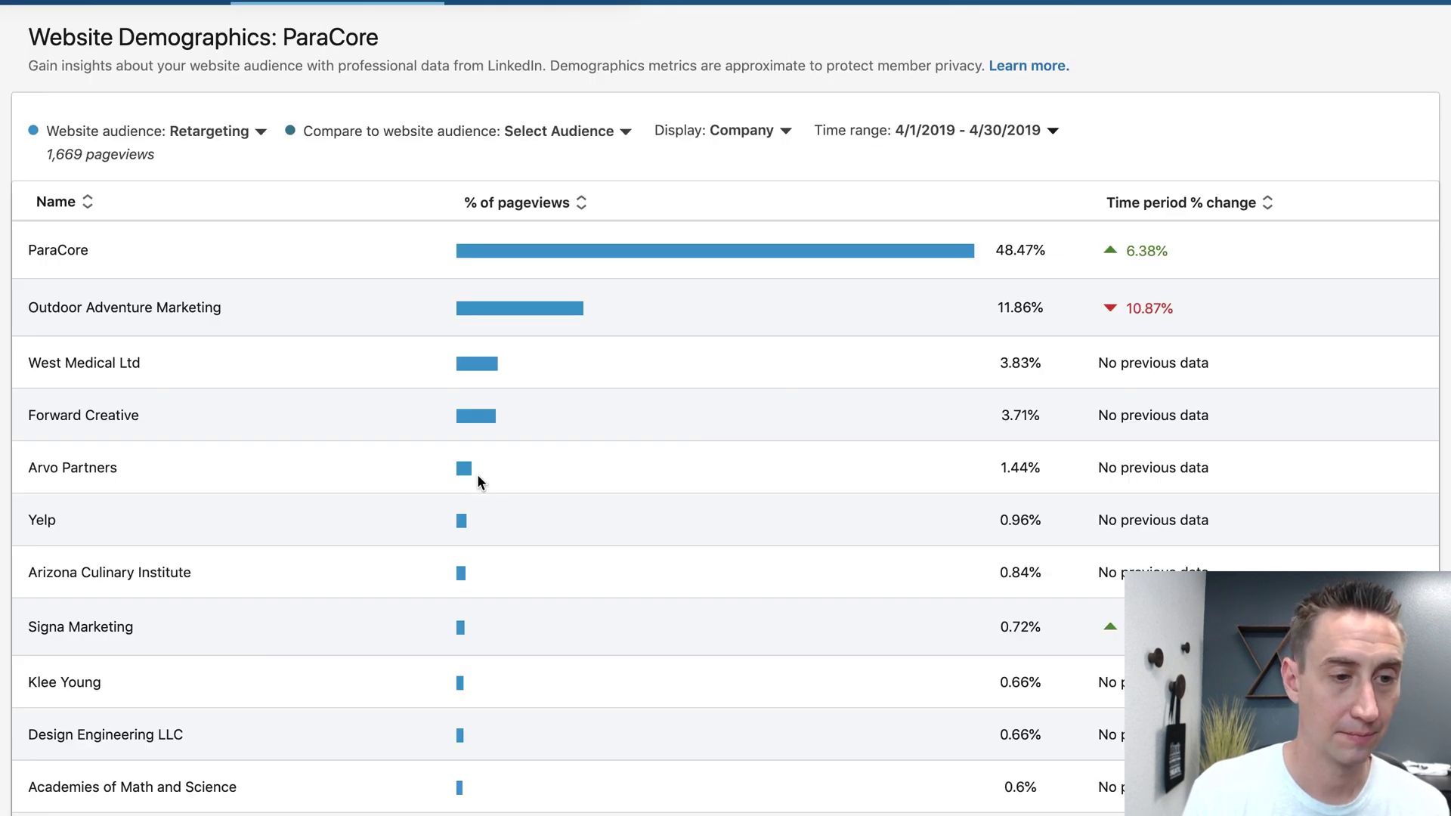
# - Return to the website demographics in Campaign Manager and look through the whole list of visiting companies
pyautogui.scroll(-2, 358, 505)
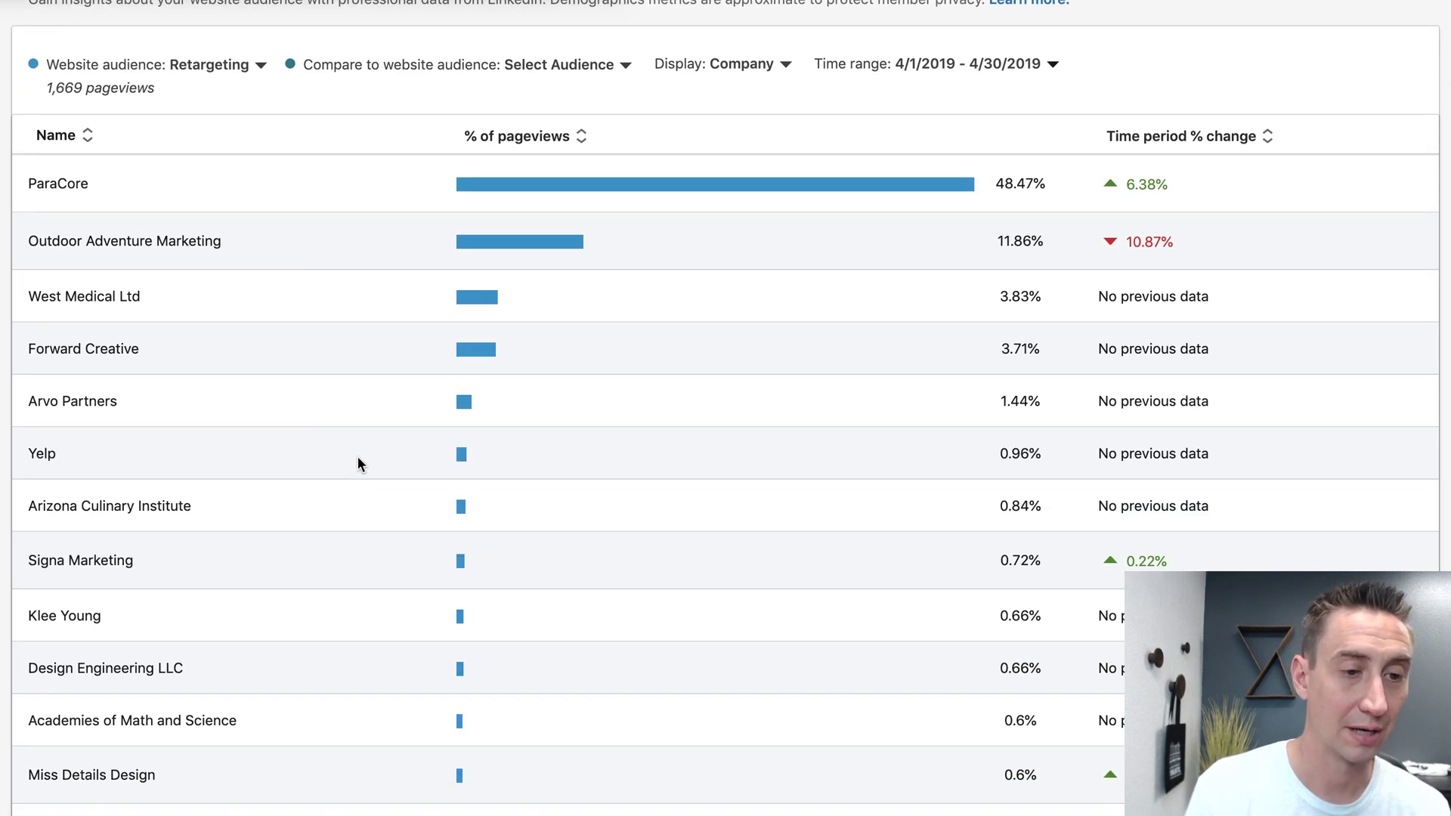
pyautogui.scroll(-4, 373, 485)
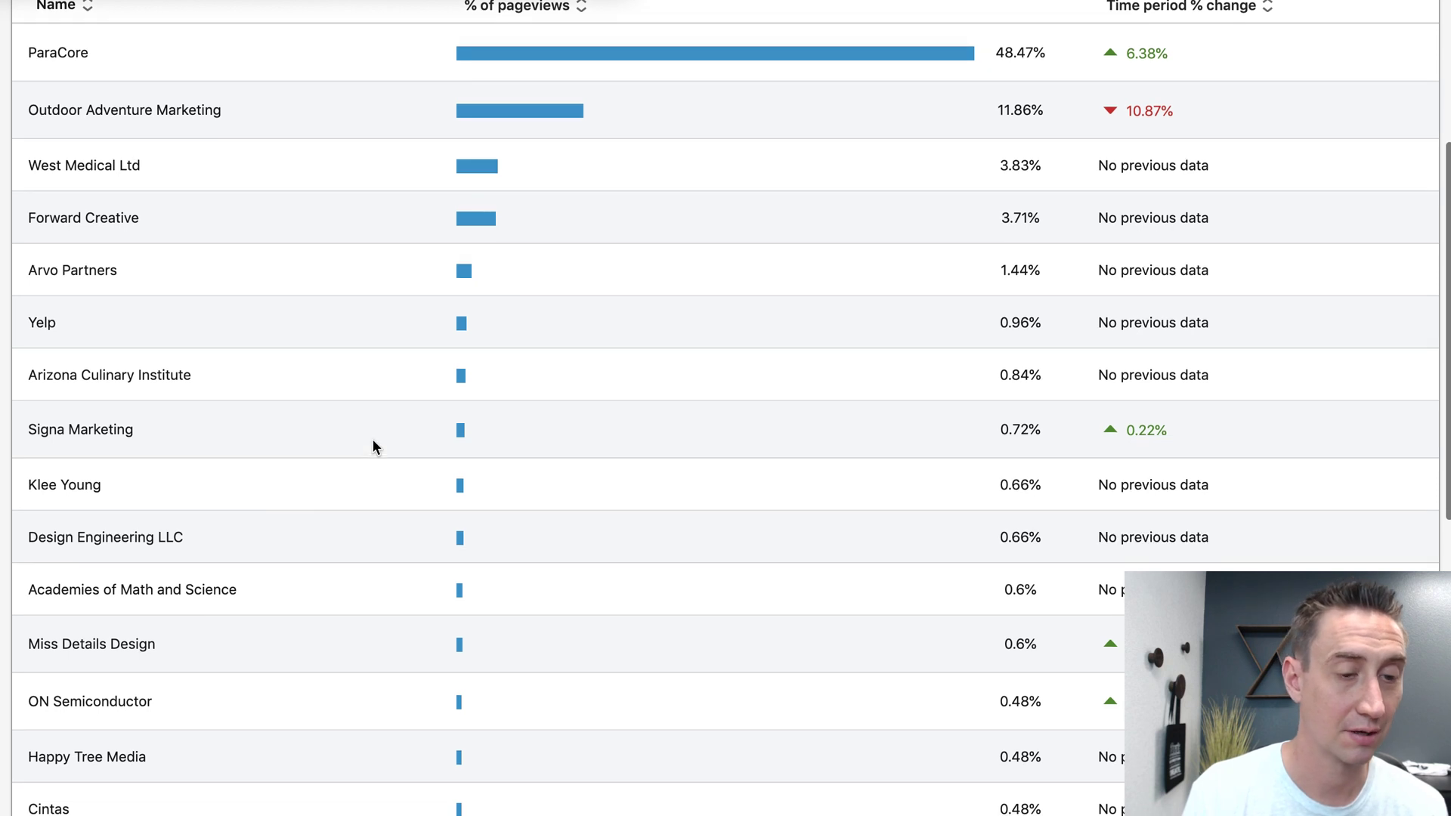
pyautogui.scroll(-5, 283, 491)
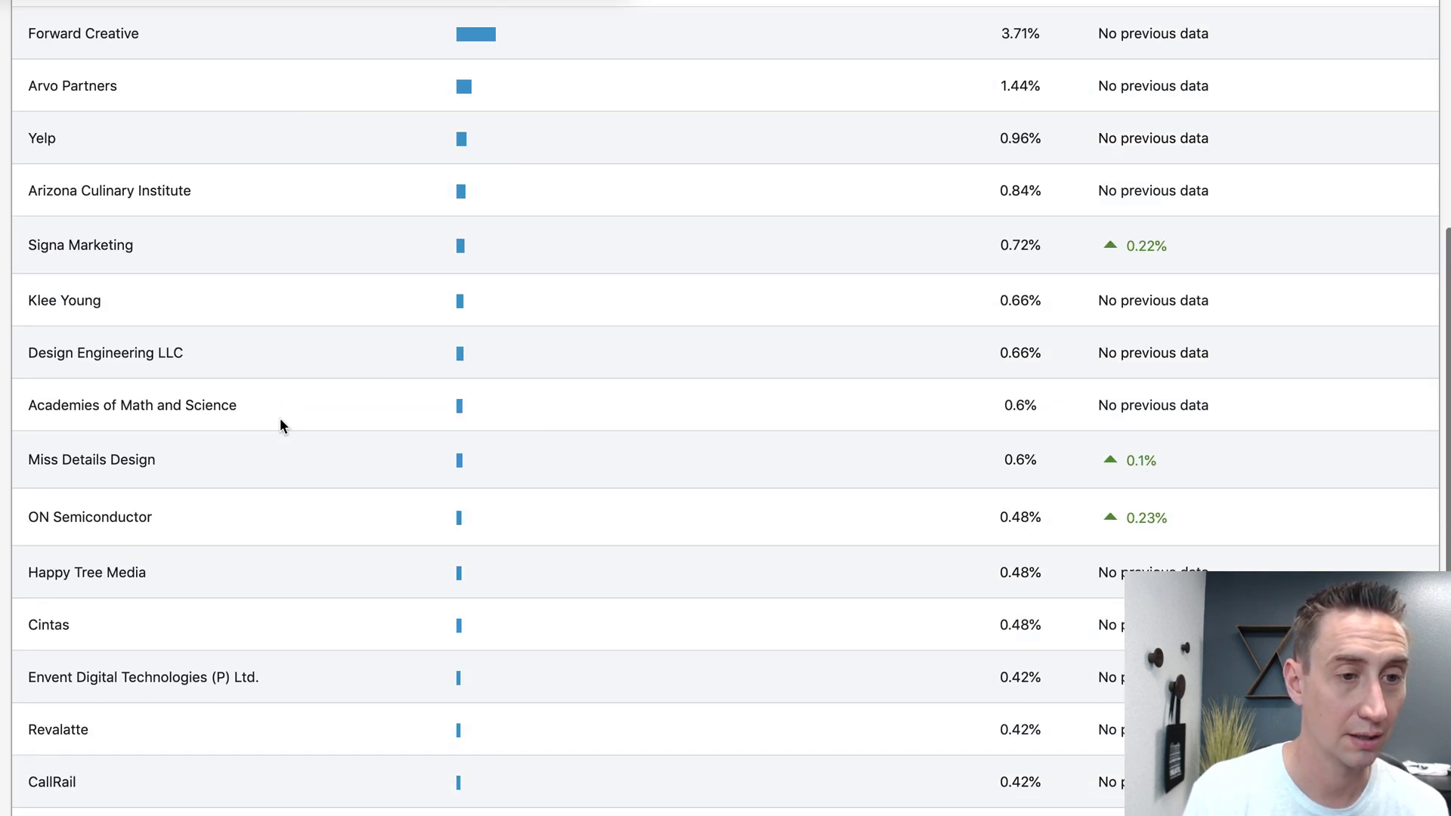
pyautogui.scroll(-9, 285, 473)
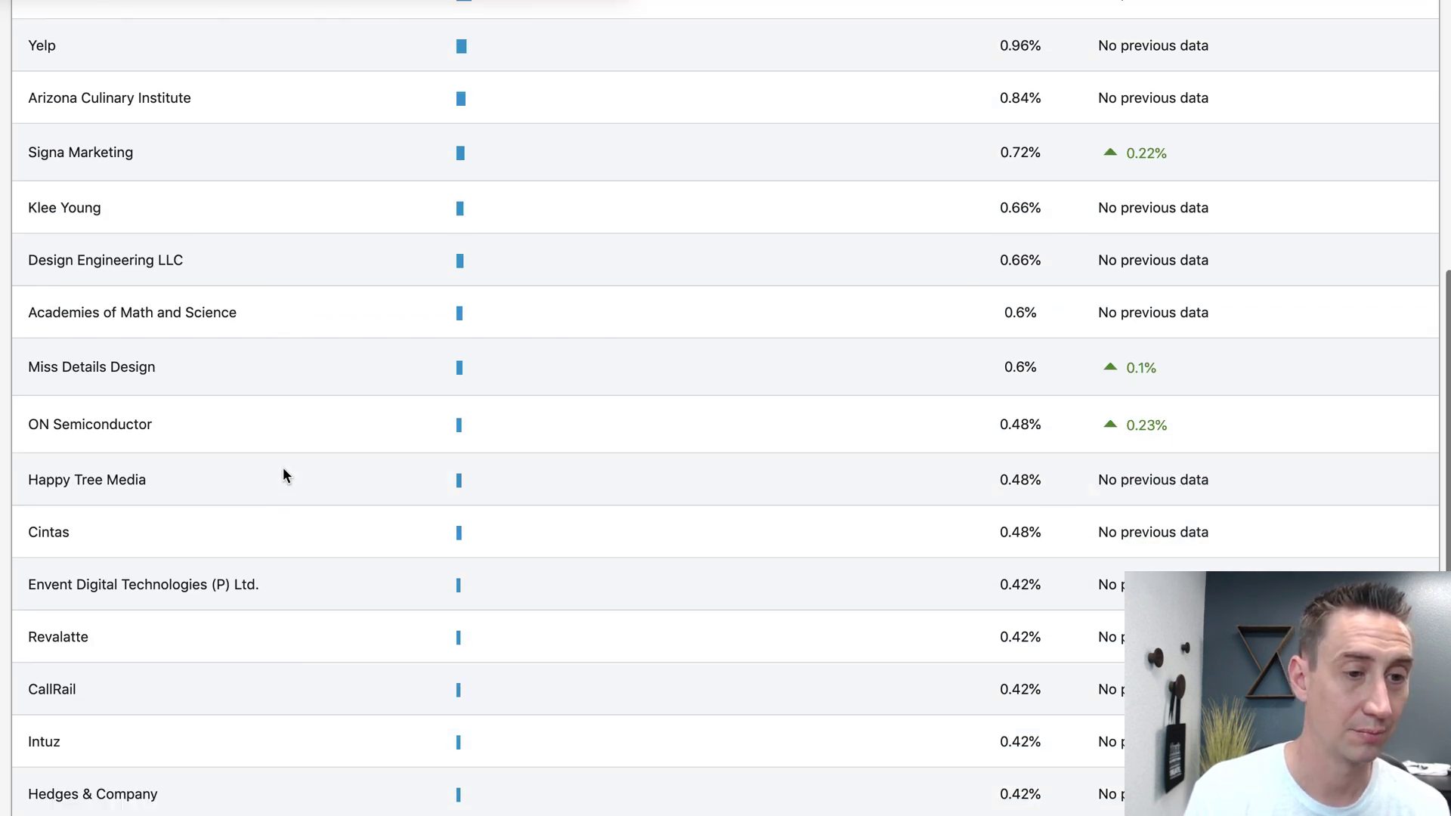
pyautogui.scroll(-3, 284, 470)
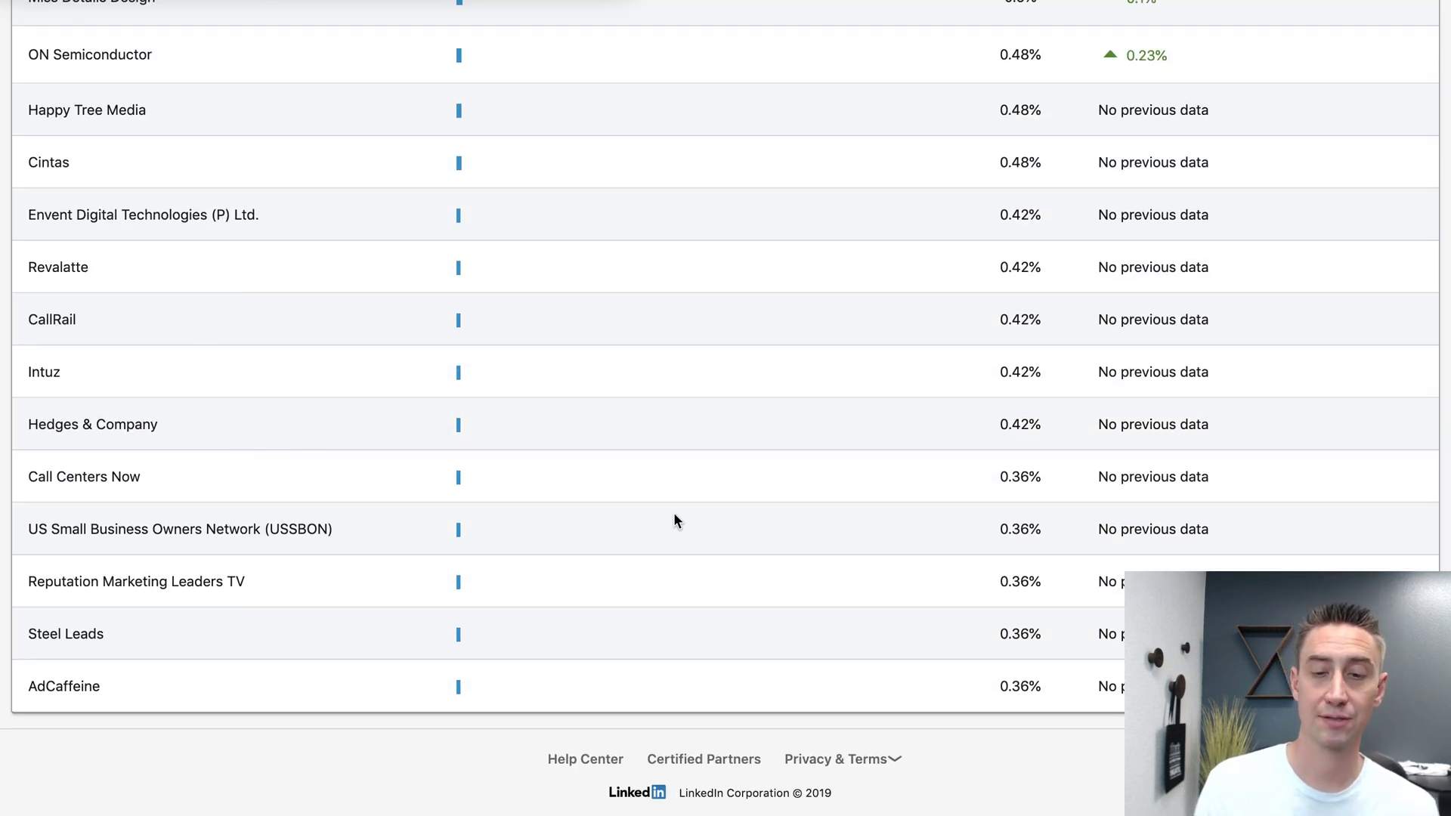
# - Set the website demographics time range to 3/1/2019 - 3/31/2019 and update the report
pyautogui.scroll(20, 673, 513)
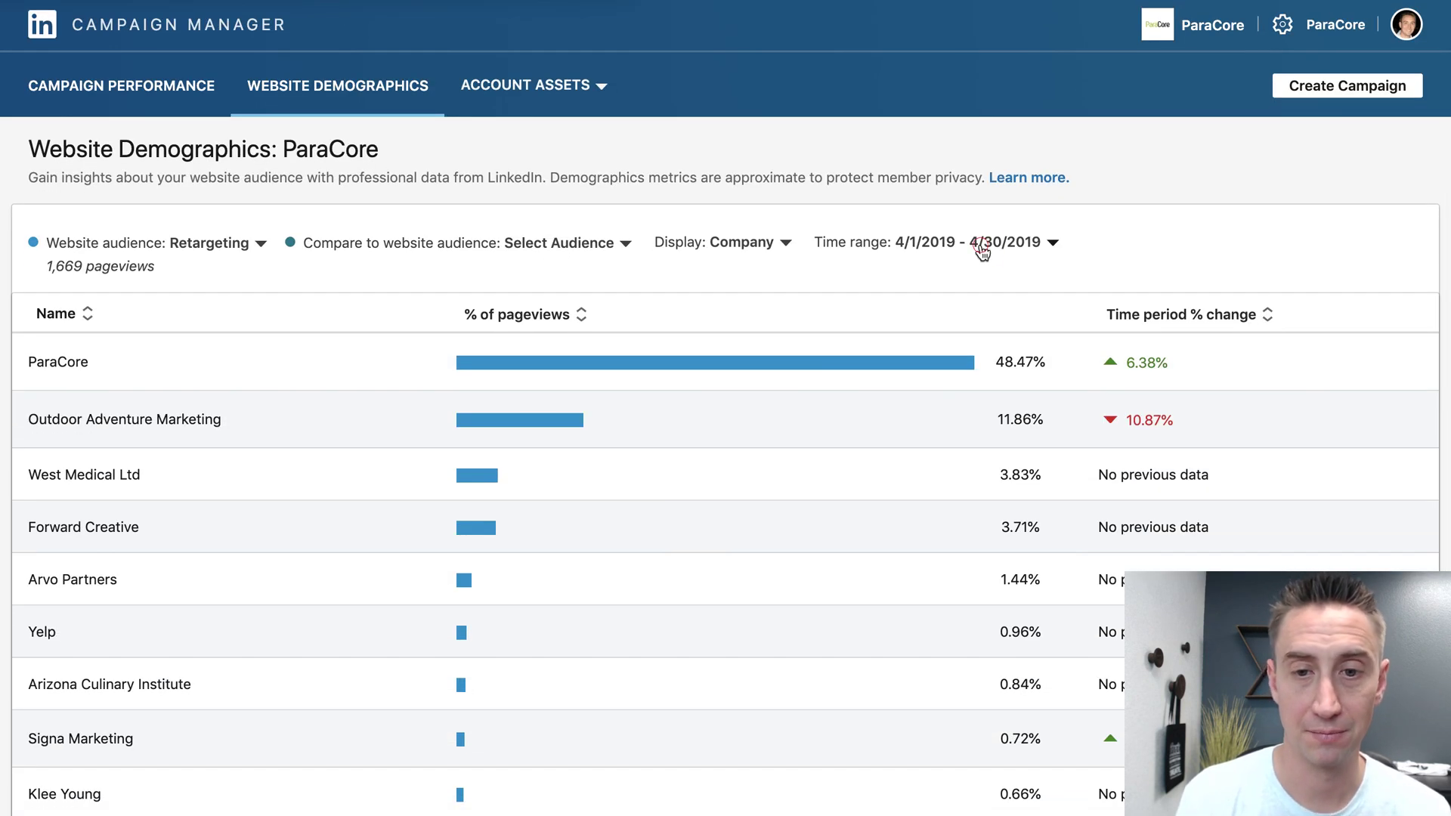
pyautogui.click(982, 251)
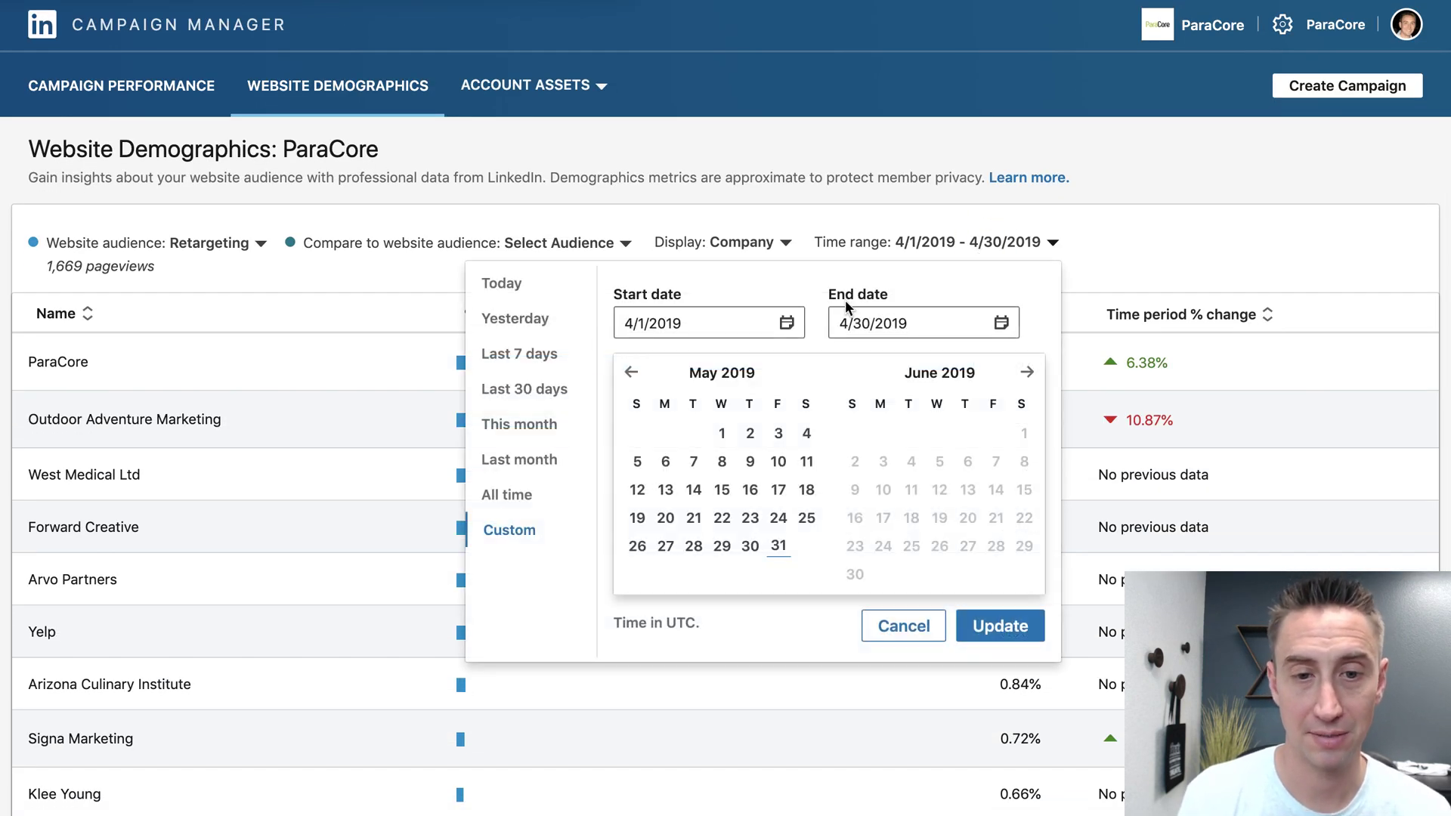
pyautogui.click(632, 374)
pyautogui.click(632, 374)
pyautogui.click(777, 432)
pyautogui.click(639, 573)
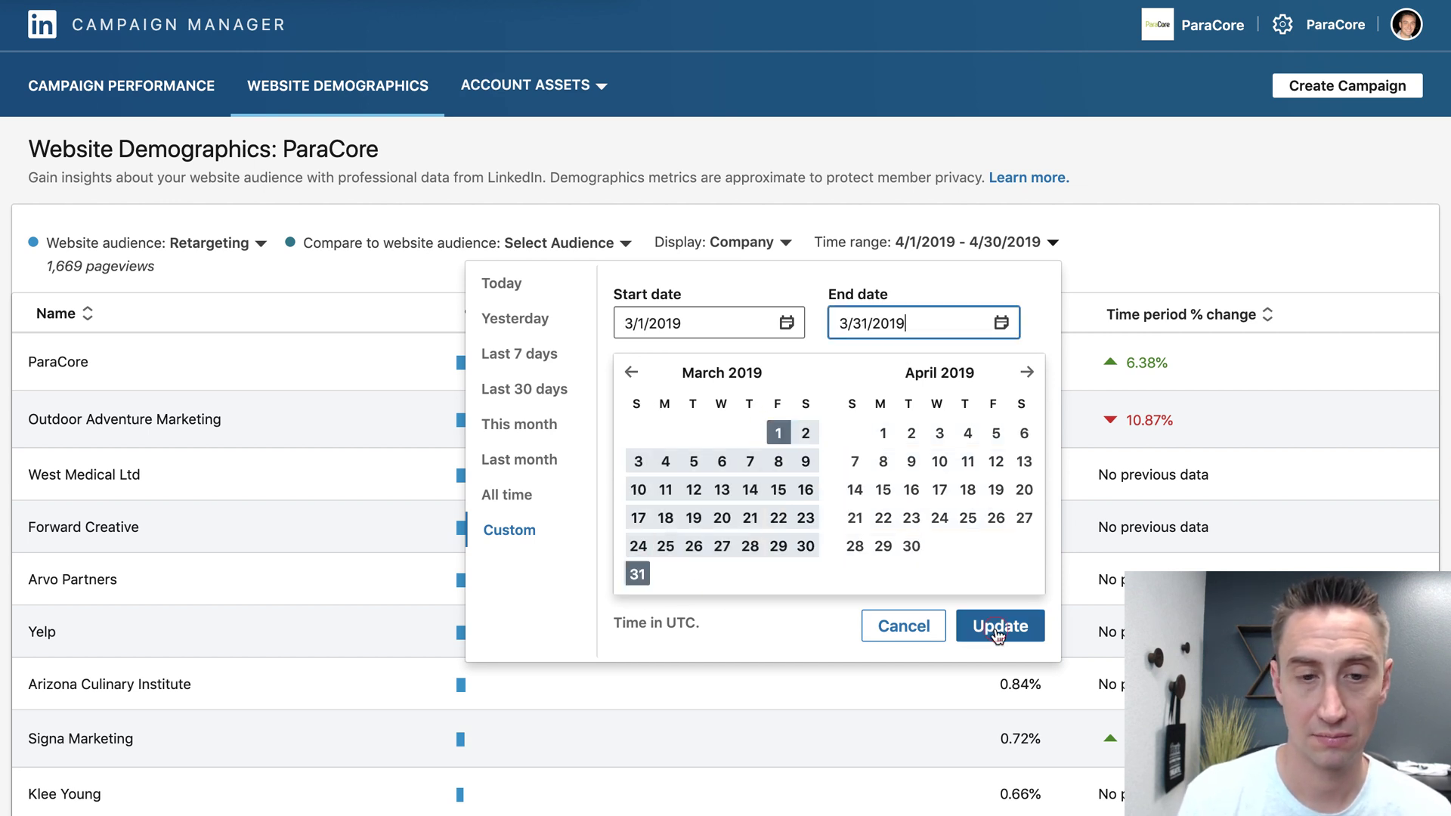
pyautogui.click(997, 626)
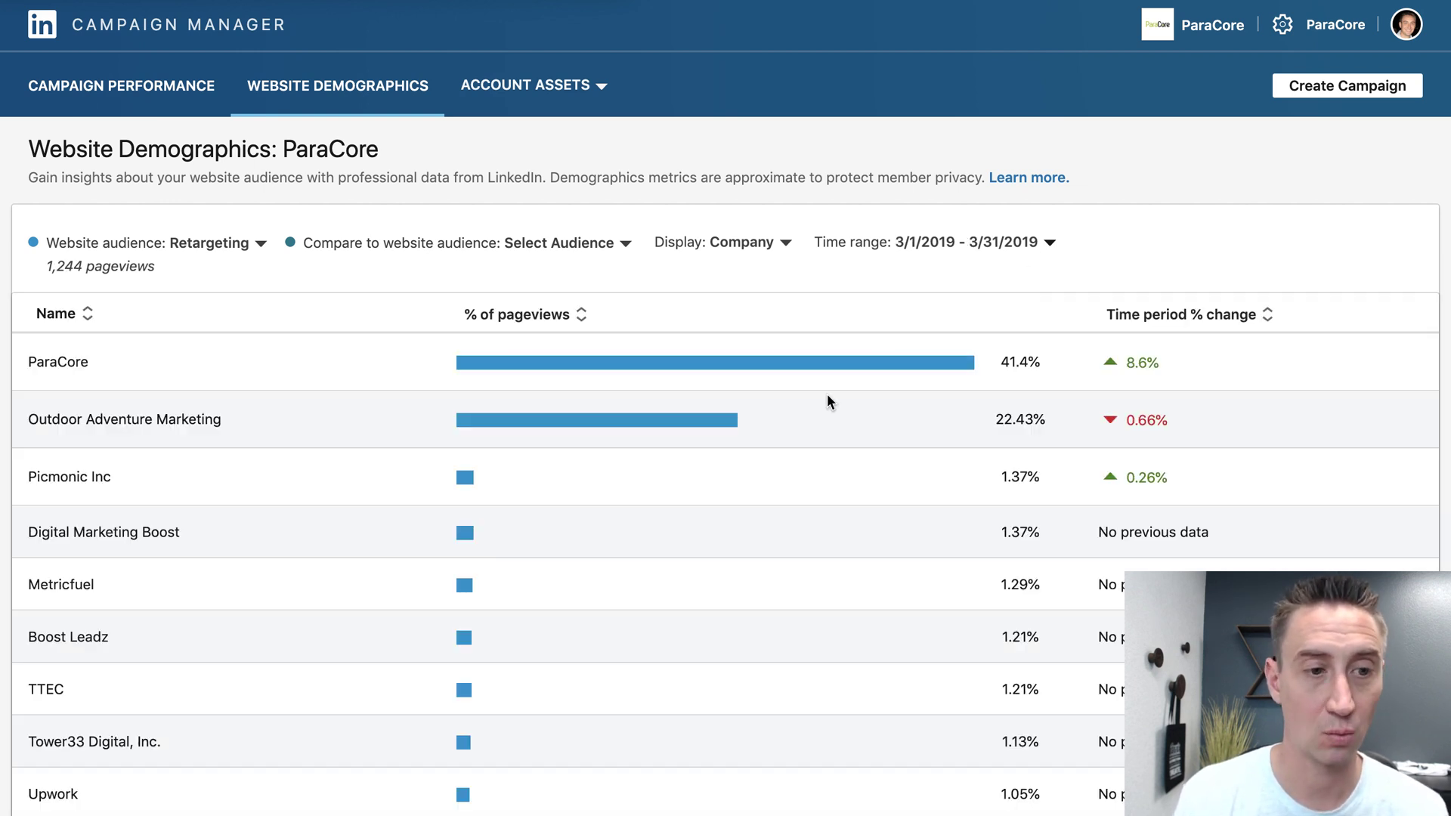
# - Shorten the time range to 3/1/2019 - 3/9/2019, update the report and look through the listed companies
pyautogui.click(928, 250)
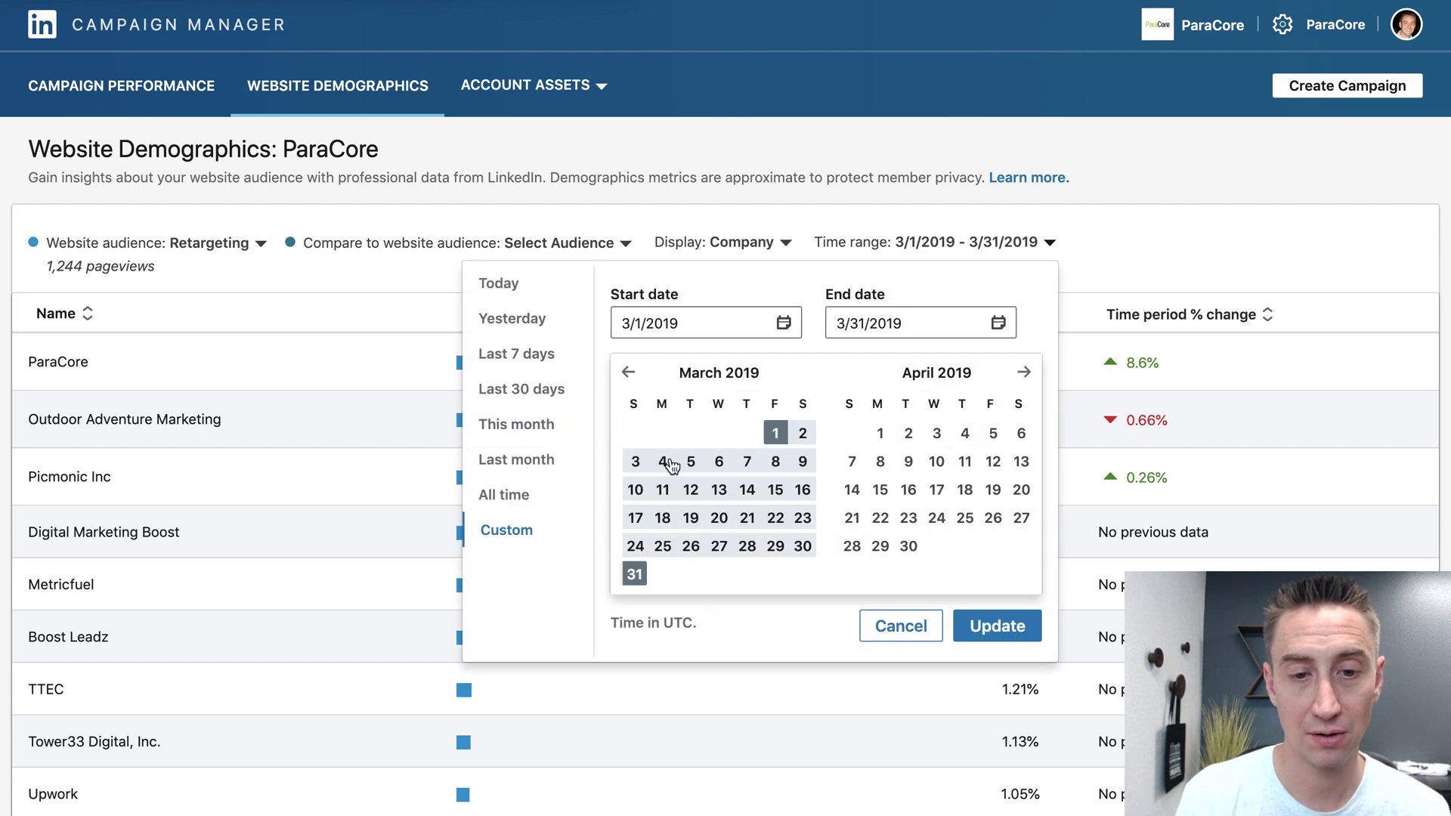
pyautogui.click(803, 460)
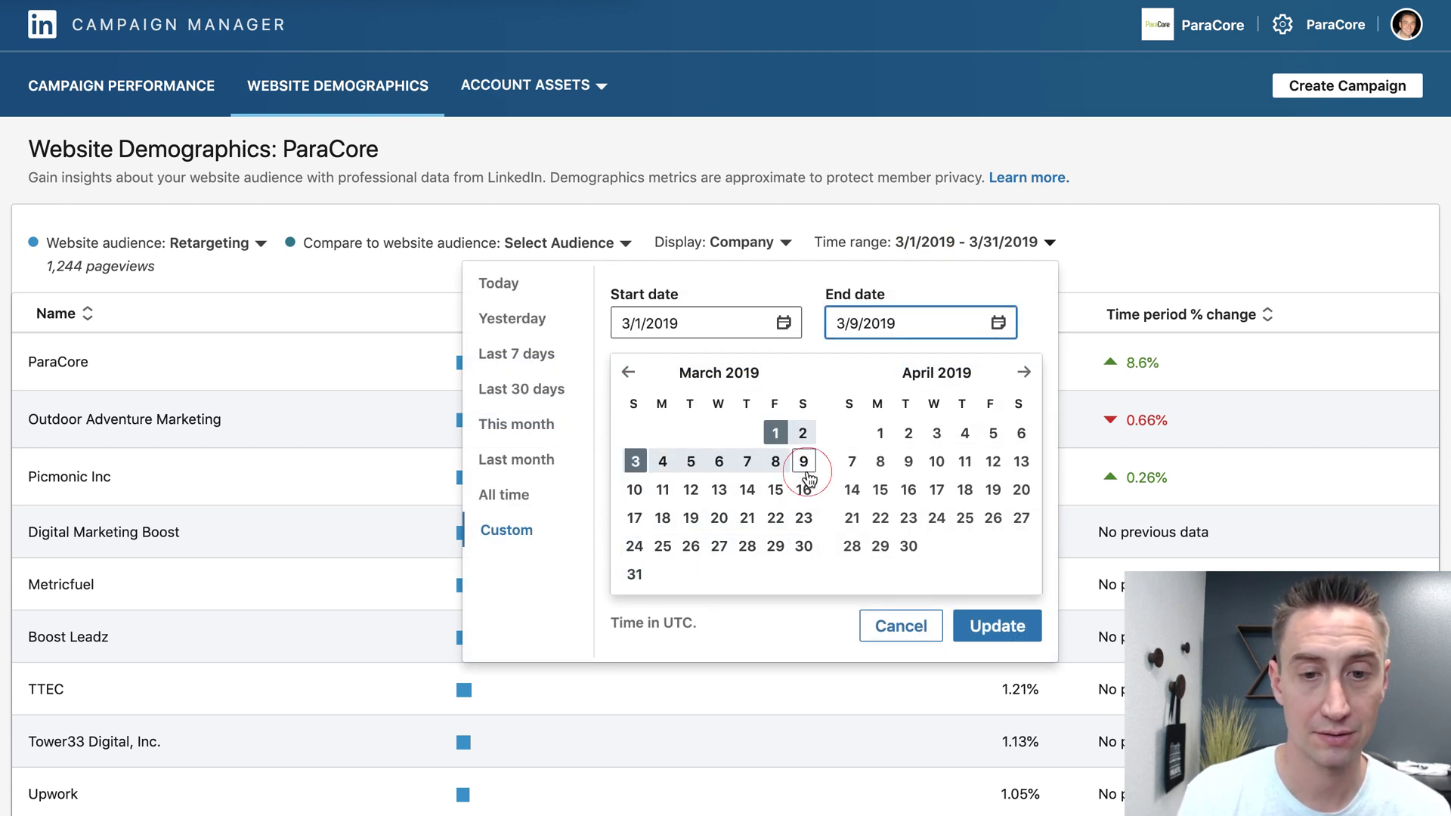
pyautogui.click(975, 626)
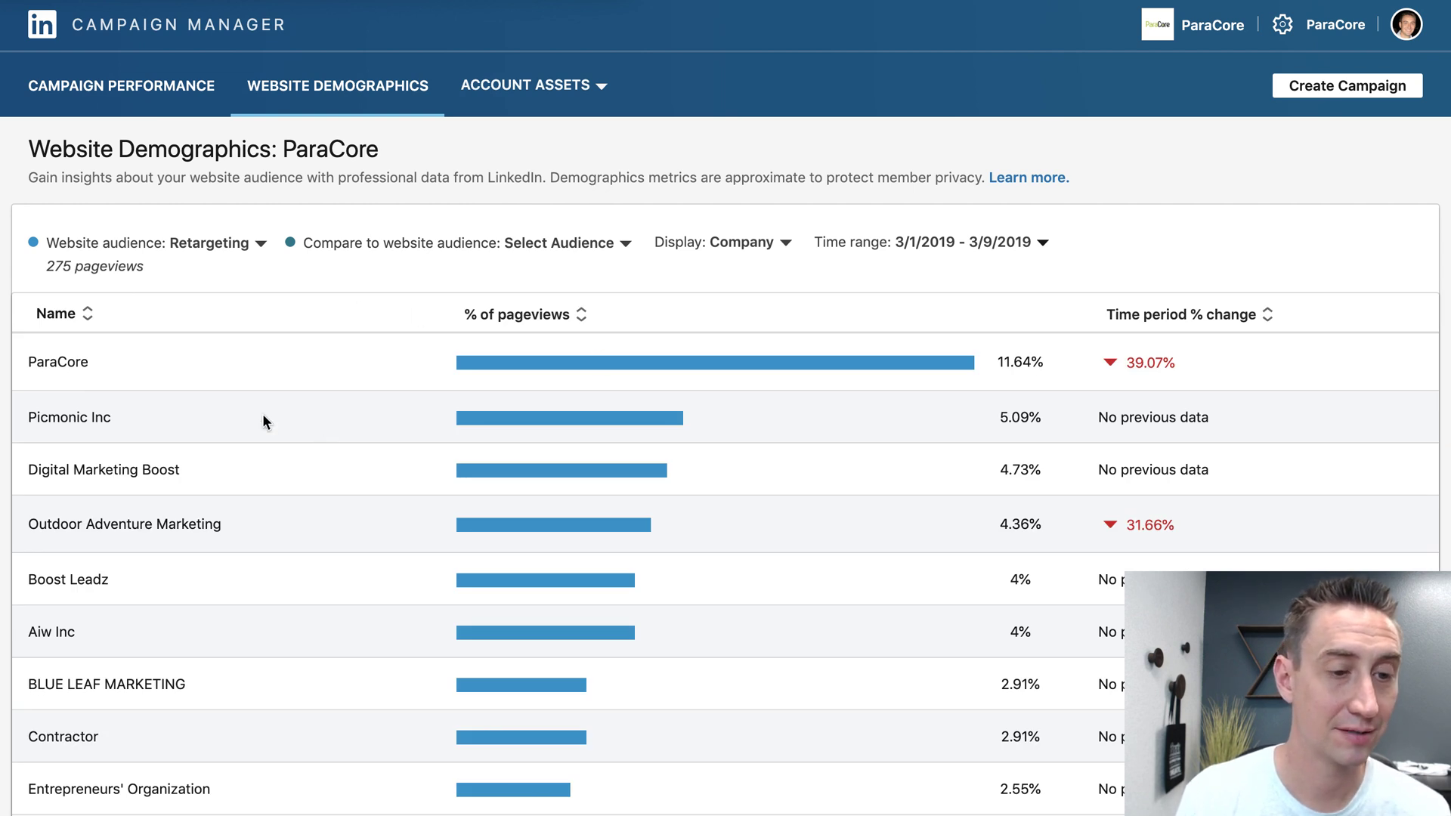
pyautogui.scroll(-5, 263, 417)
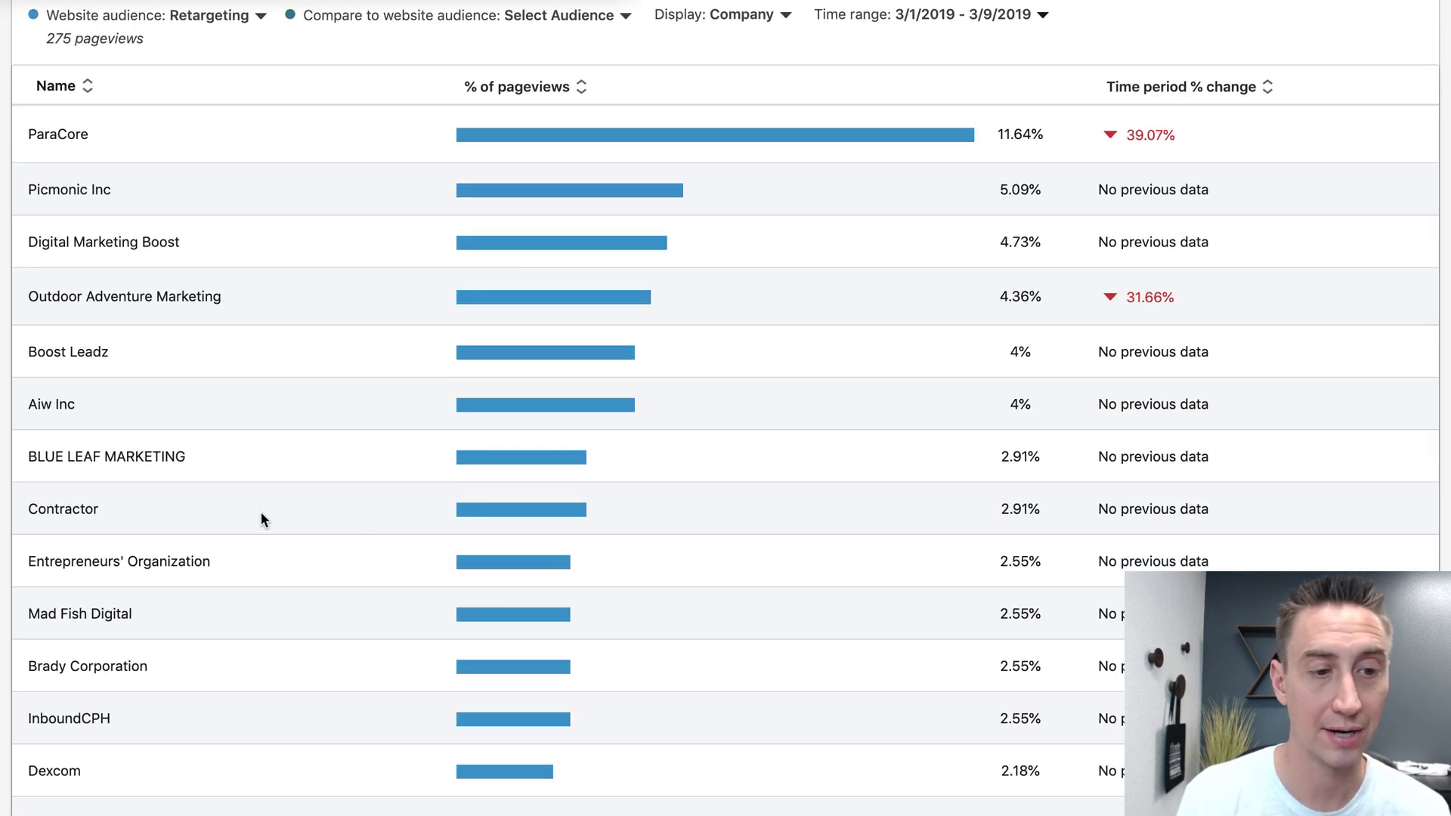
pyautogui.scroll(5, 887, 586)
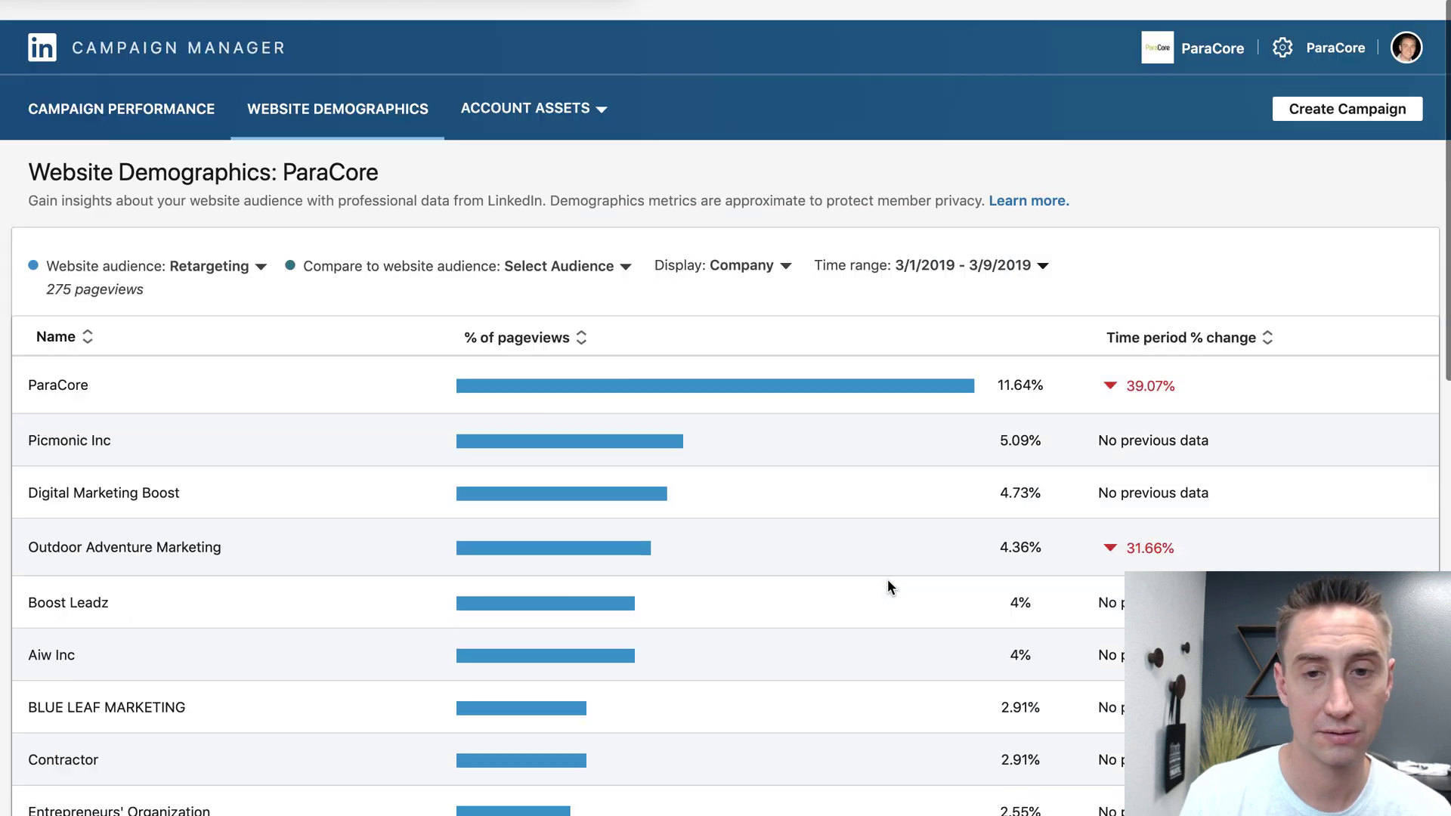
# - Extend the time range to 3/1/2019 - 3/31/2019, update the report and look through the listed companies
pyautogui.click(941, 242)
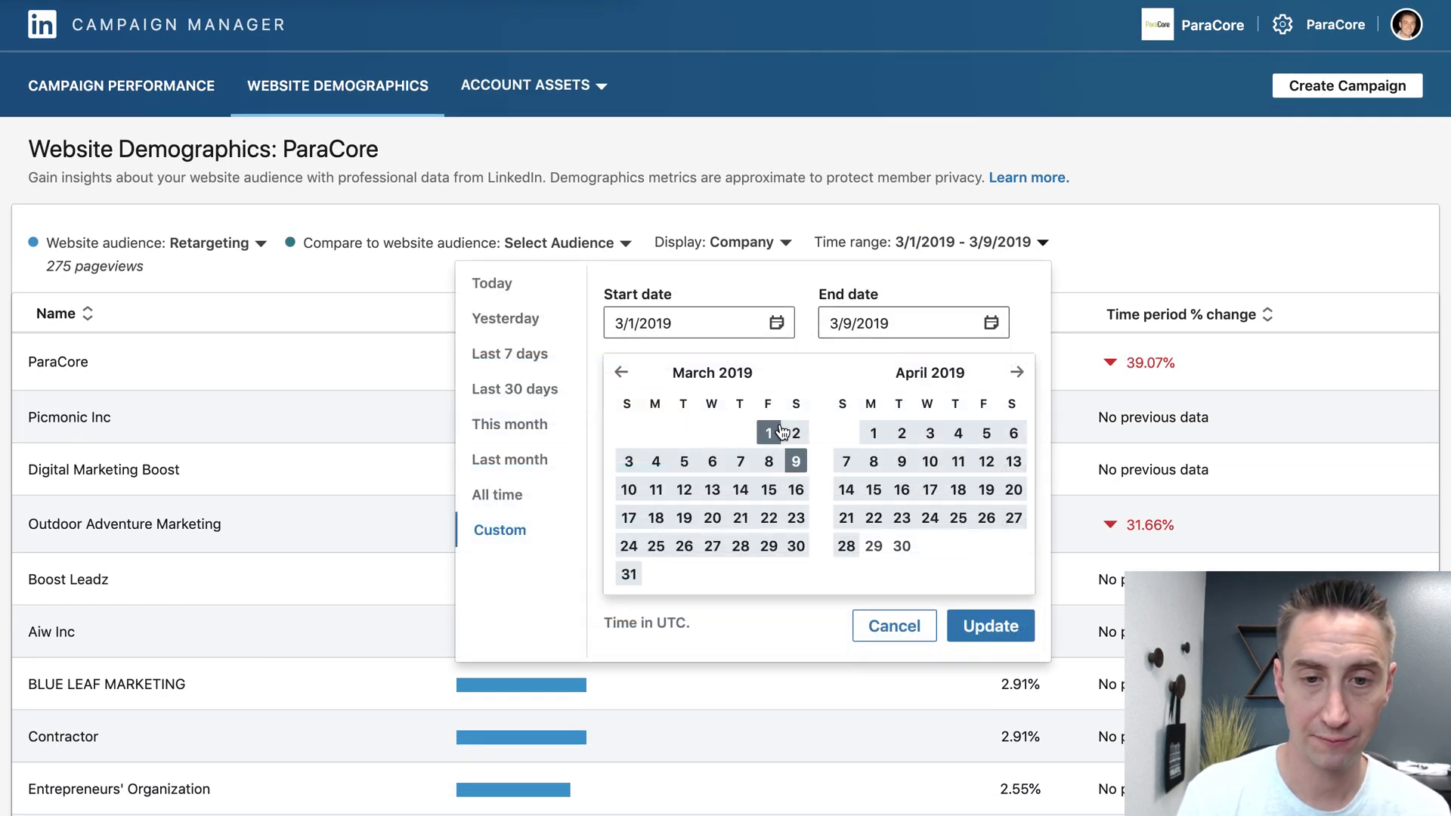
pyautogui.click(628, 574)
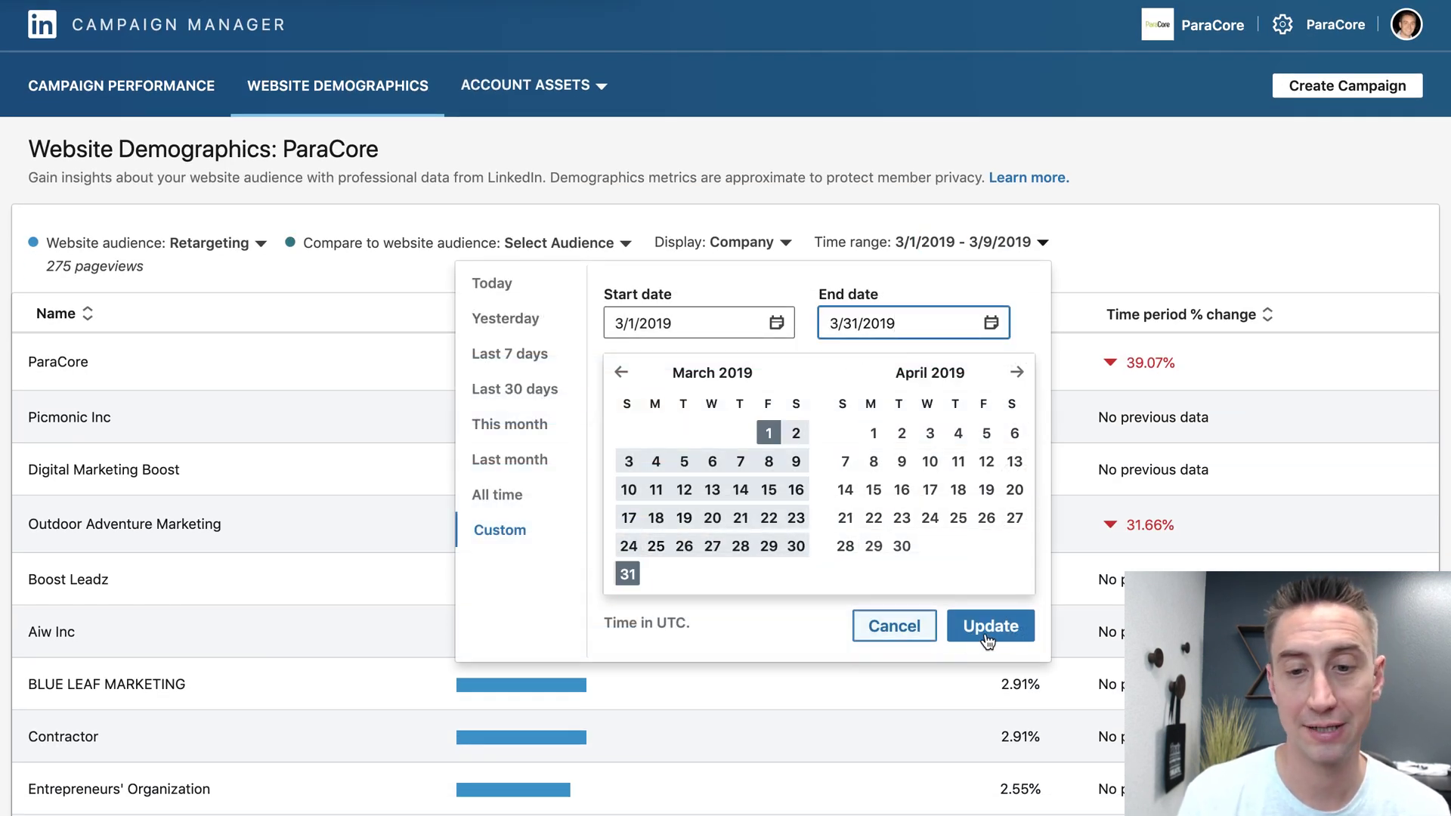
pyautogui.click(977, 625)
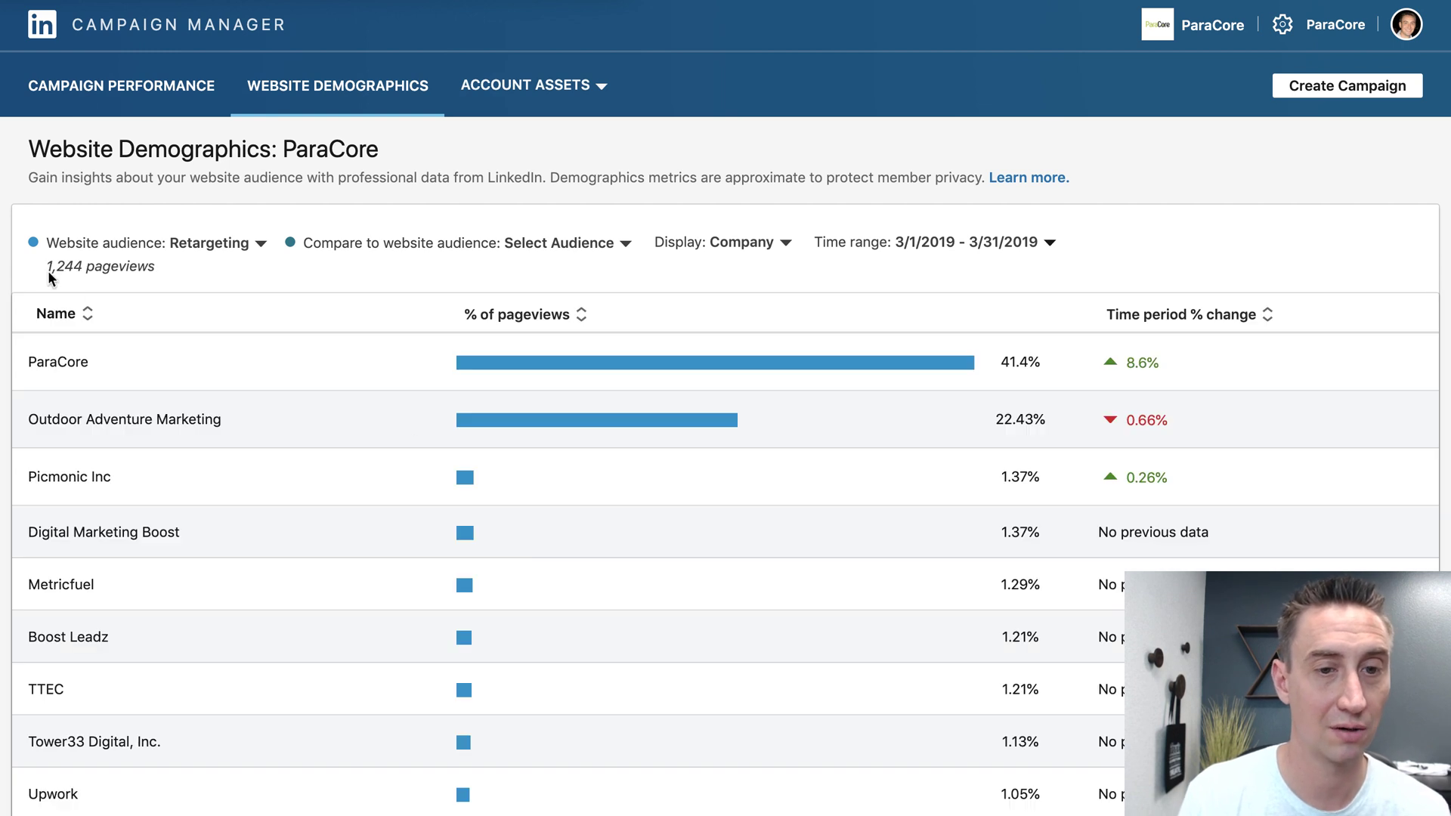
pyautogui.scroll(-10, 613, 402)
pyautogui.scroll(2, 622, 405)
pyautogui.scroll(-2, 623, 405)
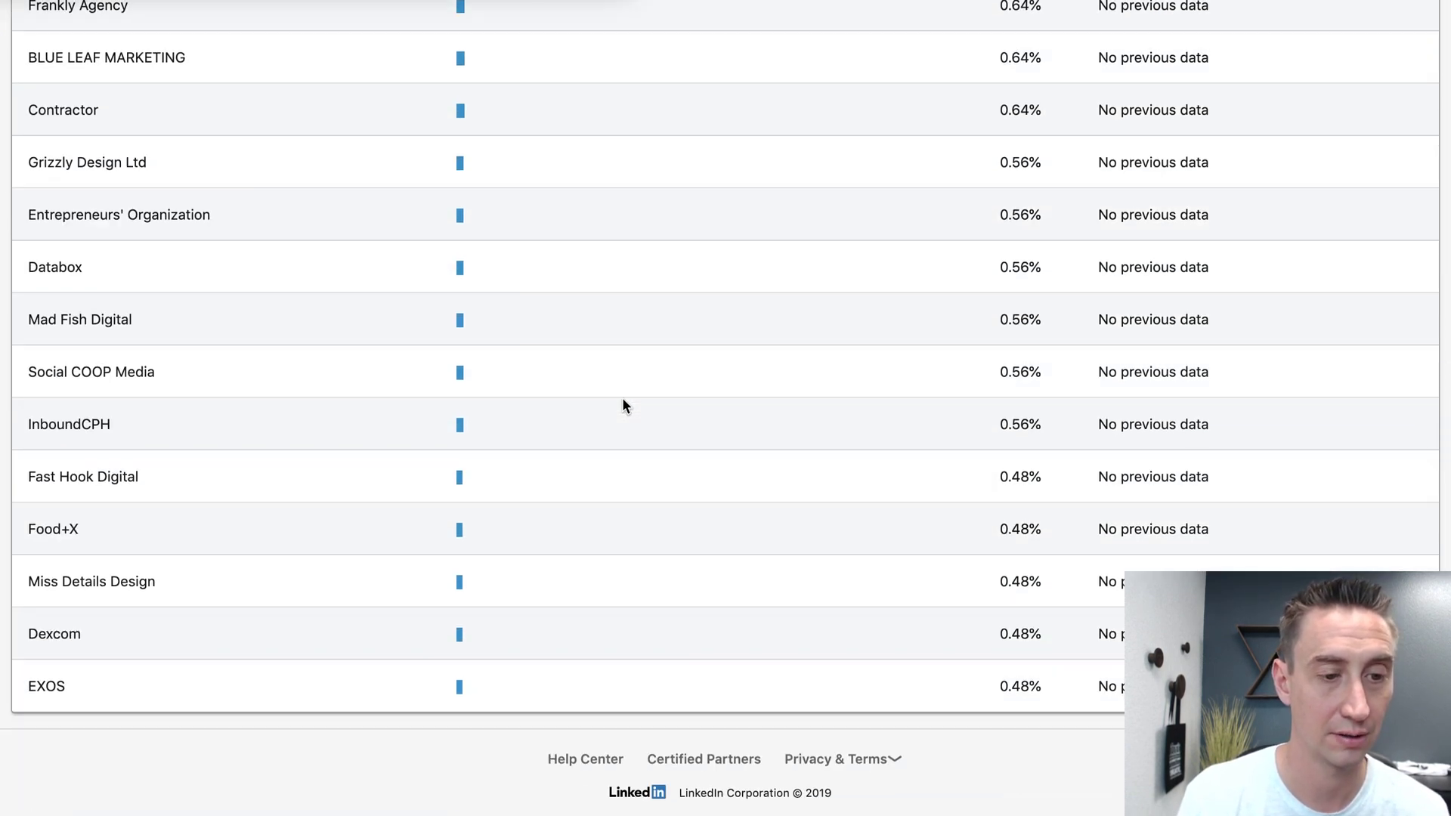
pyautogui.scroll(9, 622, 405)
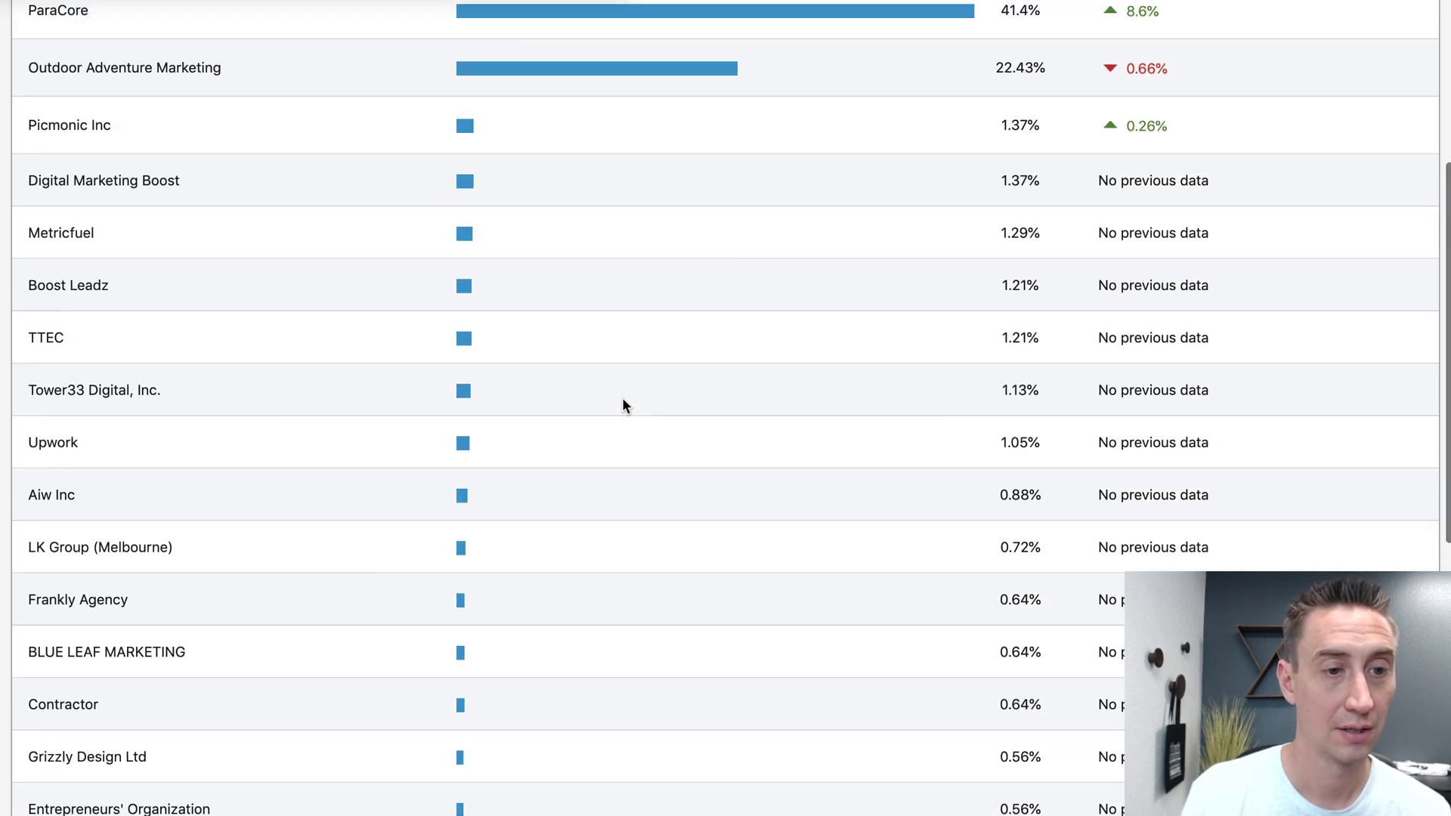
pyautogui.scroll(2, 623, 405)
pyautogui.scroll(-1, 436, 387)
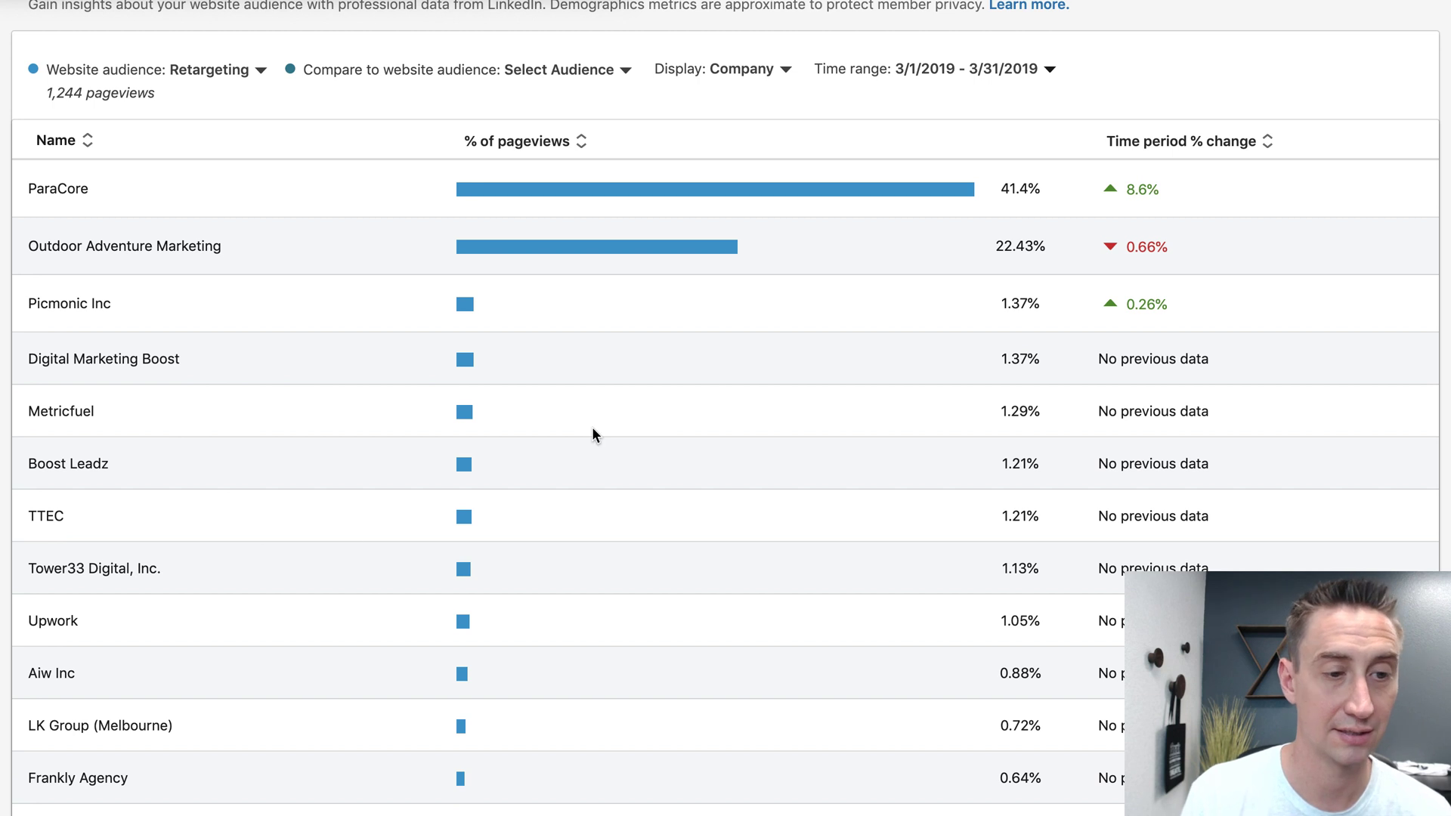
# - Set the website demographics time range back to 3/1/2019 - 3/9/2019 and update the report
pyautogui.scroll(3, 593, 435)
pyautogui.click(945, 182)
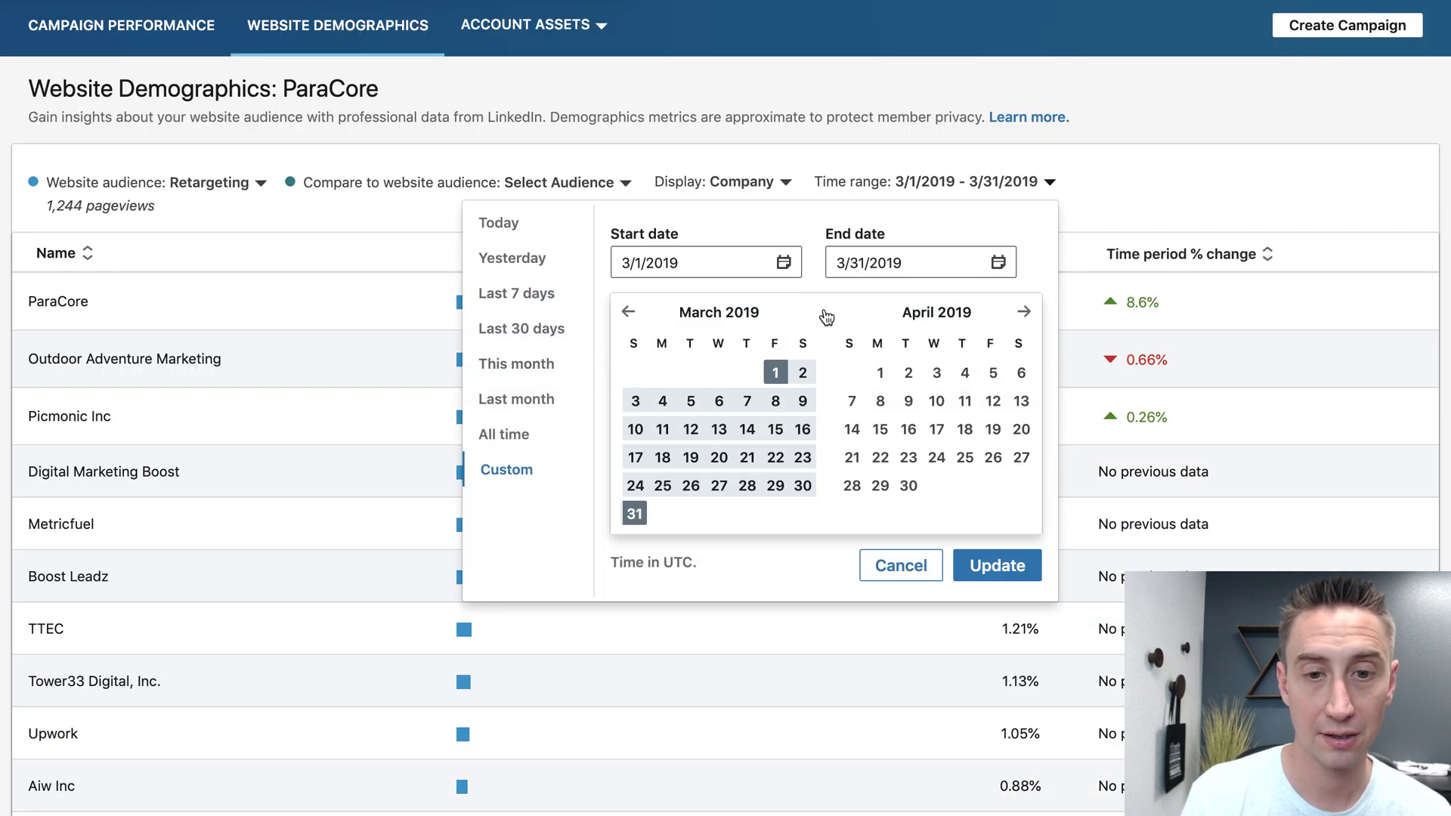
pyautogui.click(634, 400)
pyautogui.click(803, 402)
pyautogui.click(776, 372)
pyautogui.click(632, 402)
pyautogui.click(802, 401)
pyautogui.click(778, 375)
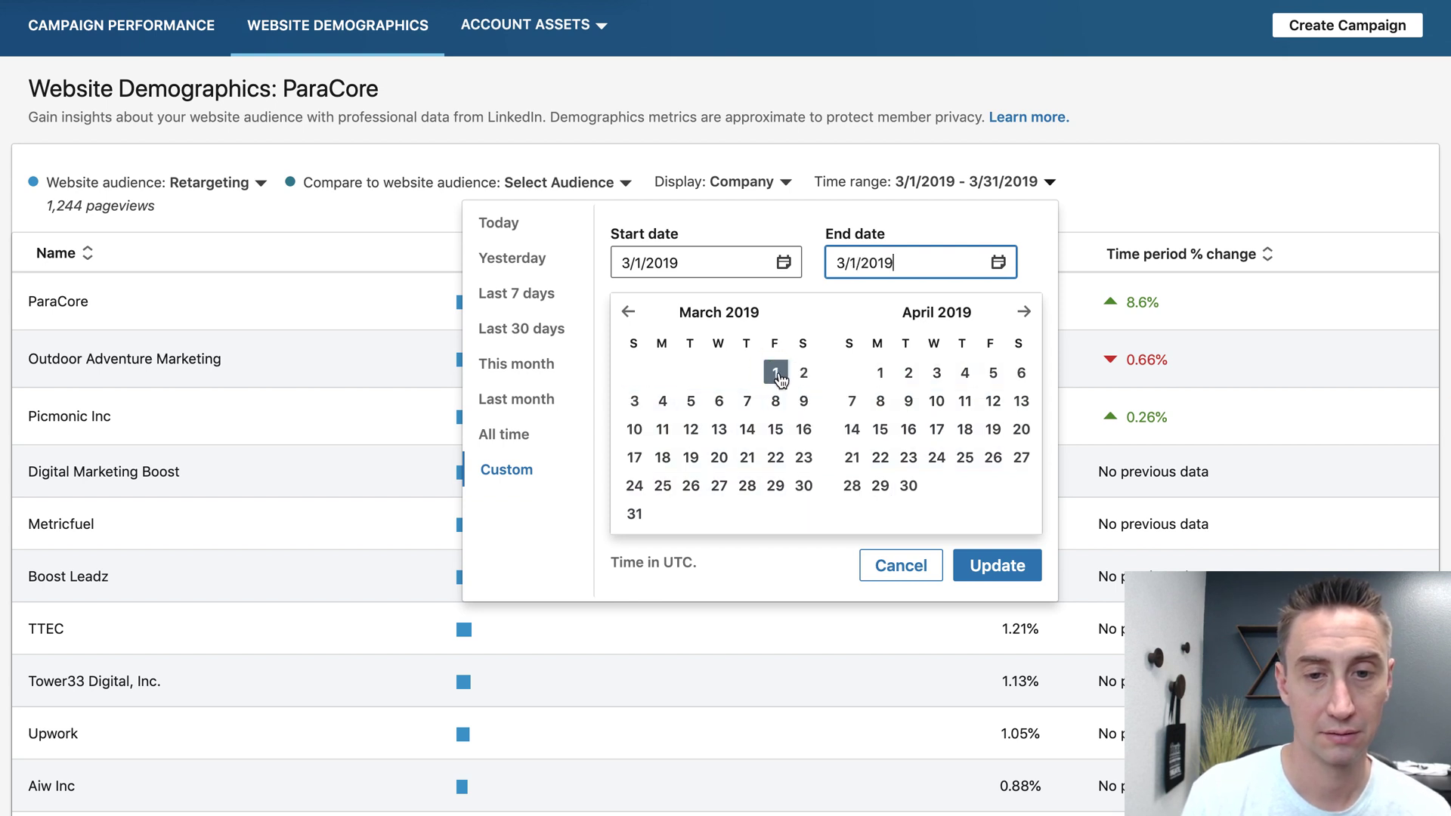
pyautogui.click(803, 401)
pyautogui.click(969, 567)
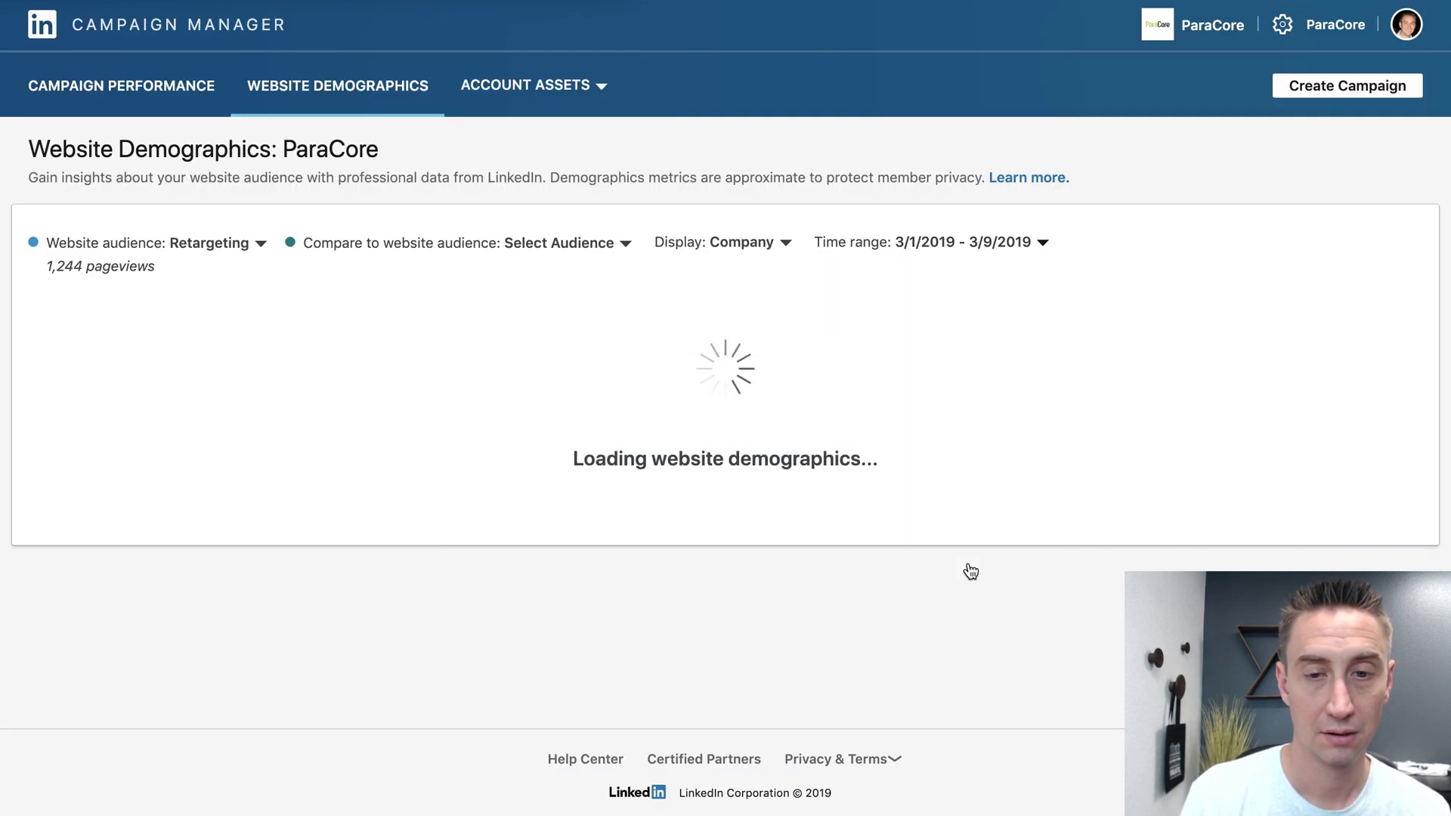
# - Look through the whole list of companies that visited during the first nine days of March
pyautogui.scroll(-2, 803, 434)
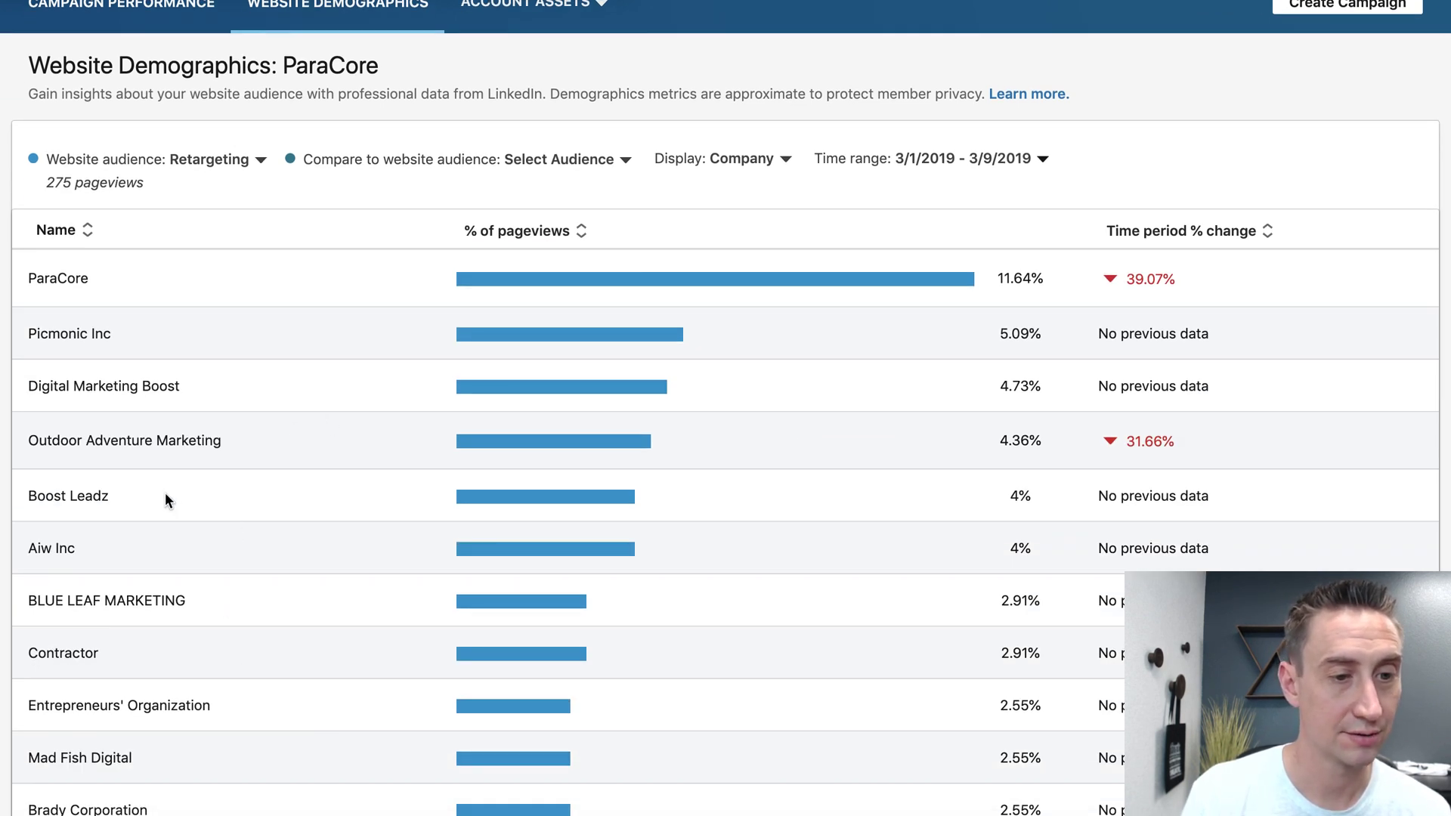
pyautogui.scroll(-5, 234, 558)
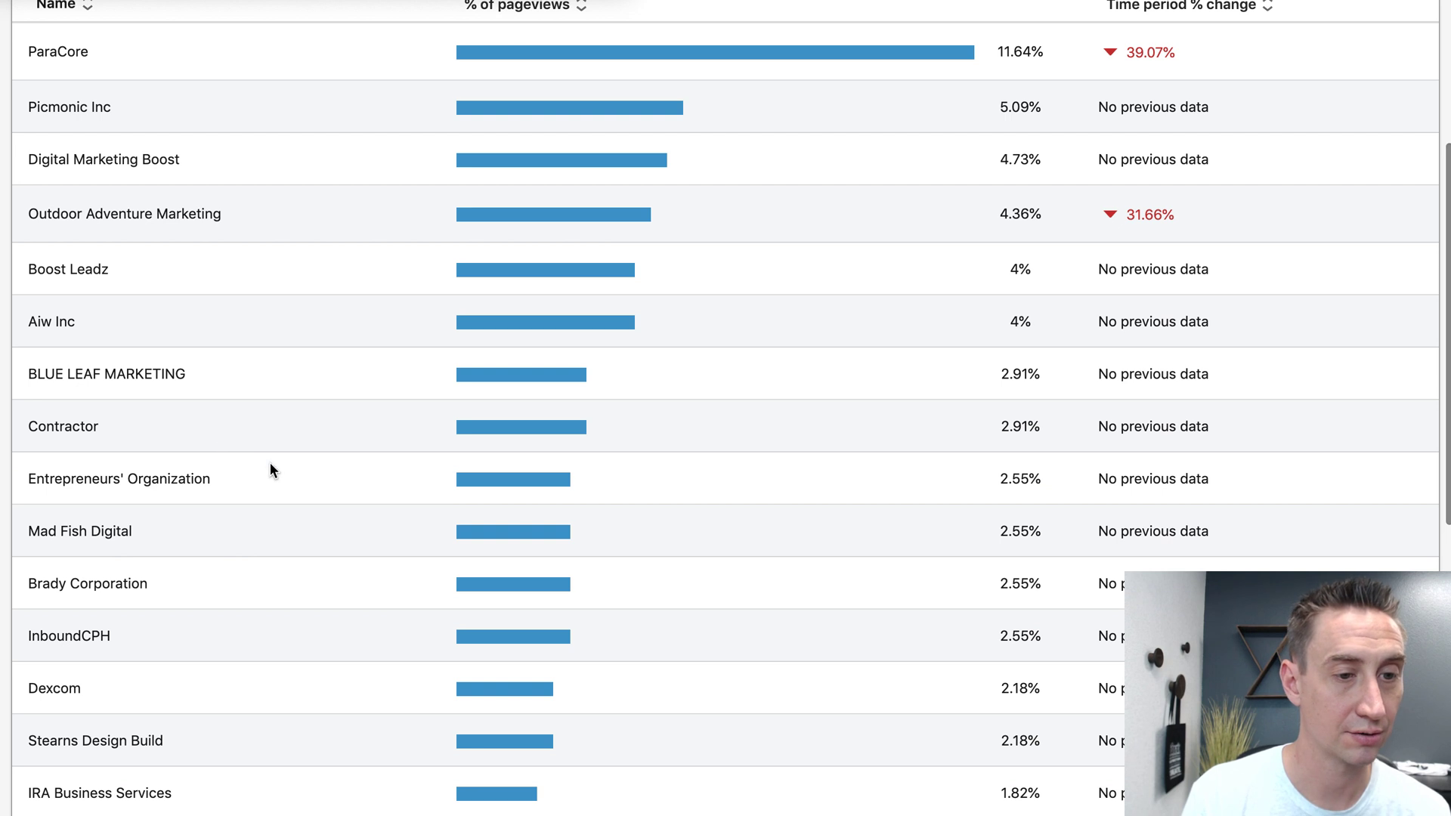
pyautogui.scroll(-5, 265, 479)
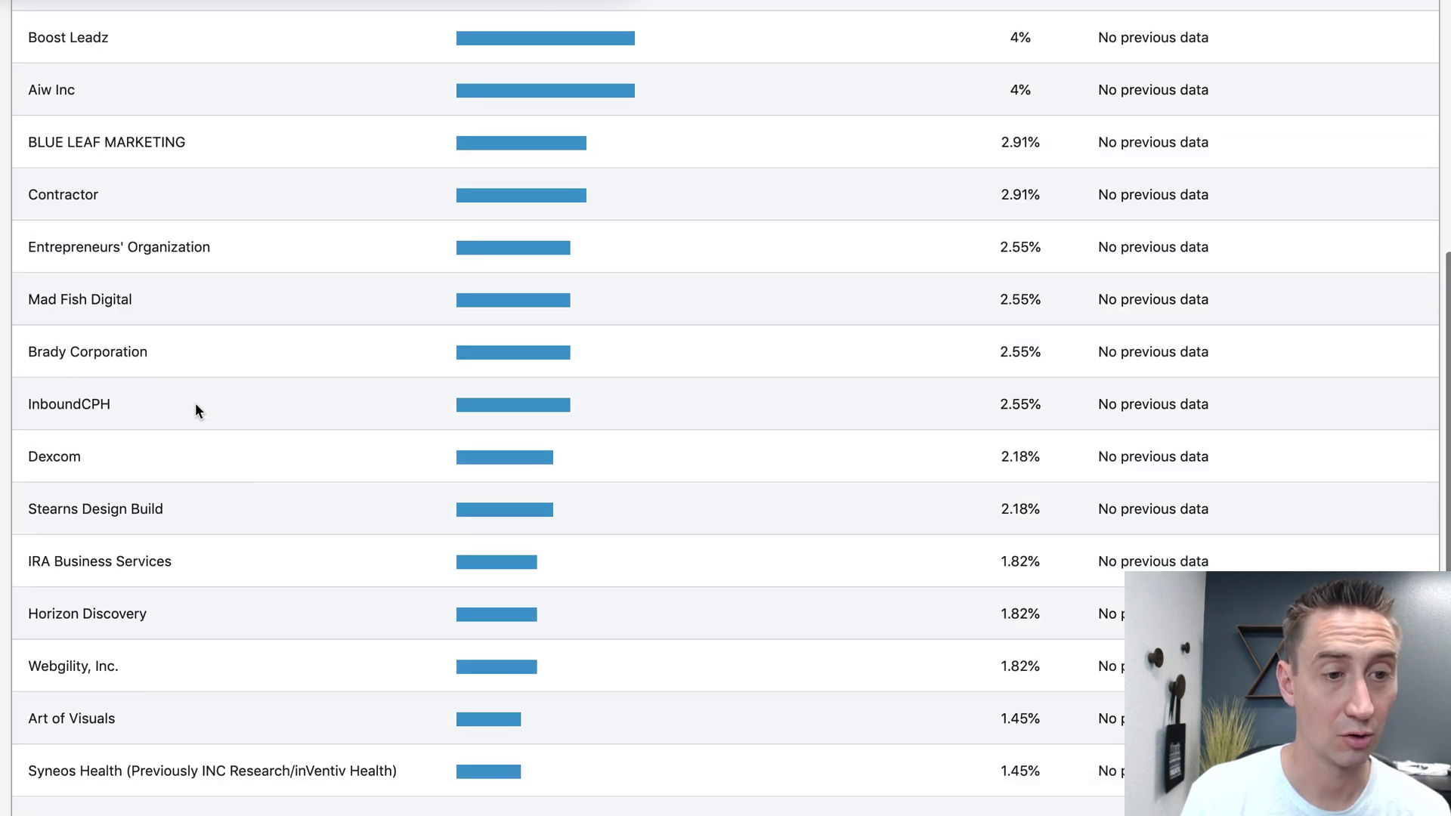
pyautogui.scroll(-4, 247, 490)
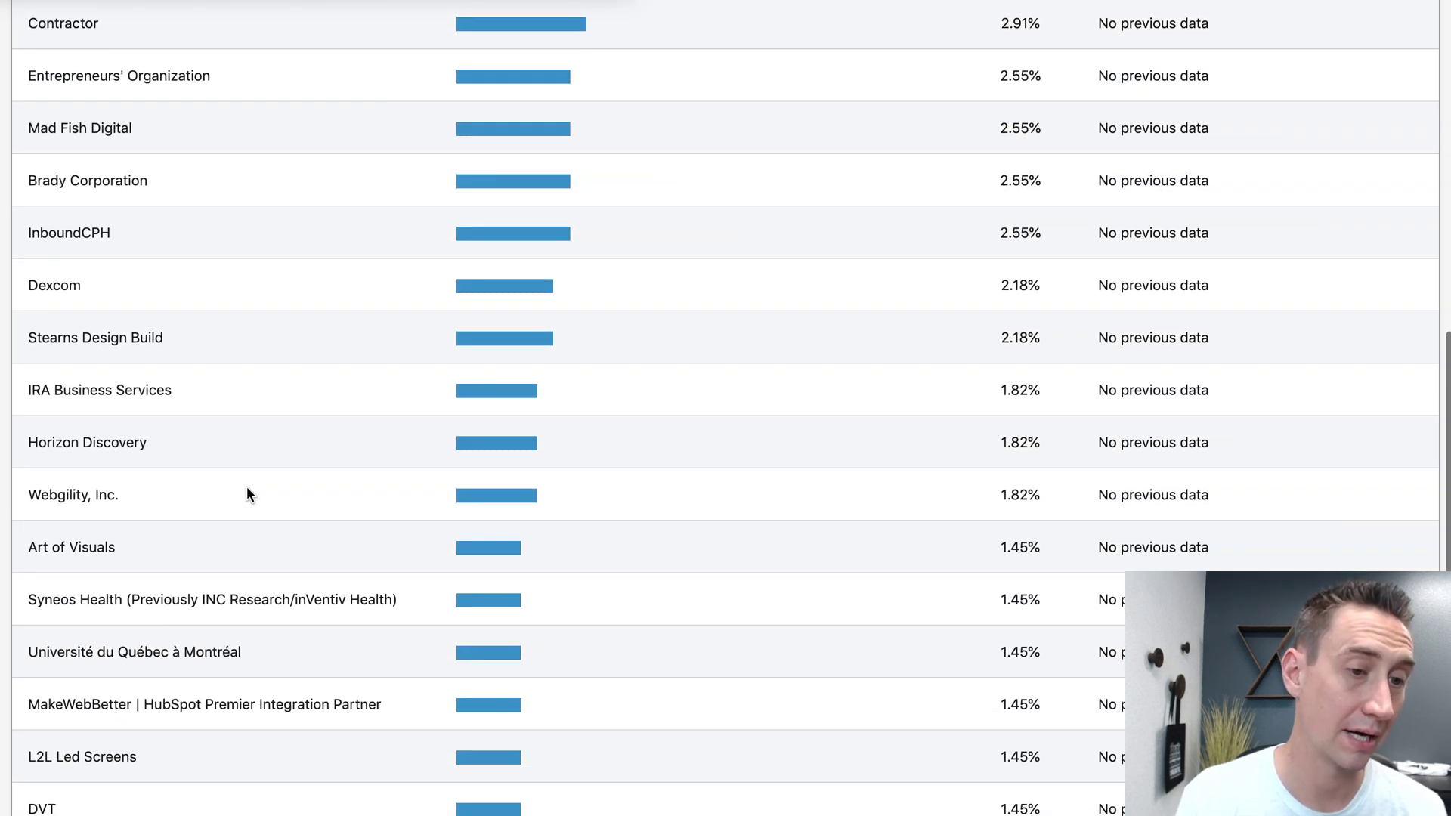
pyautogui.scroll(-3, 325, 491)
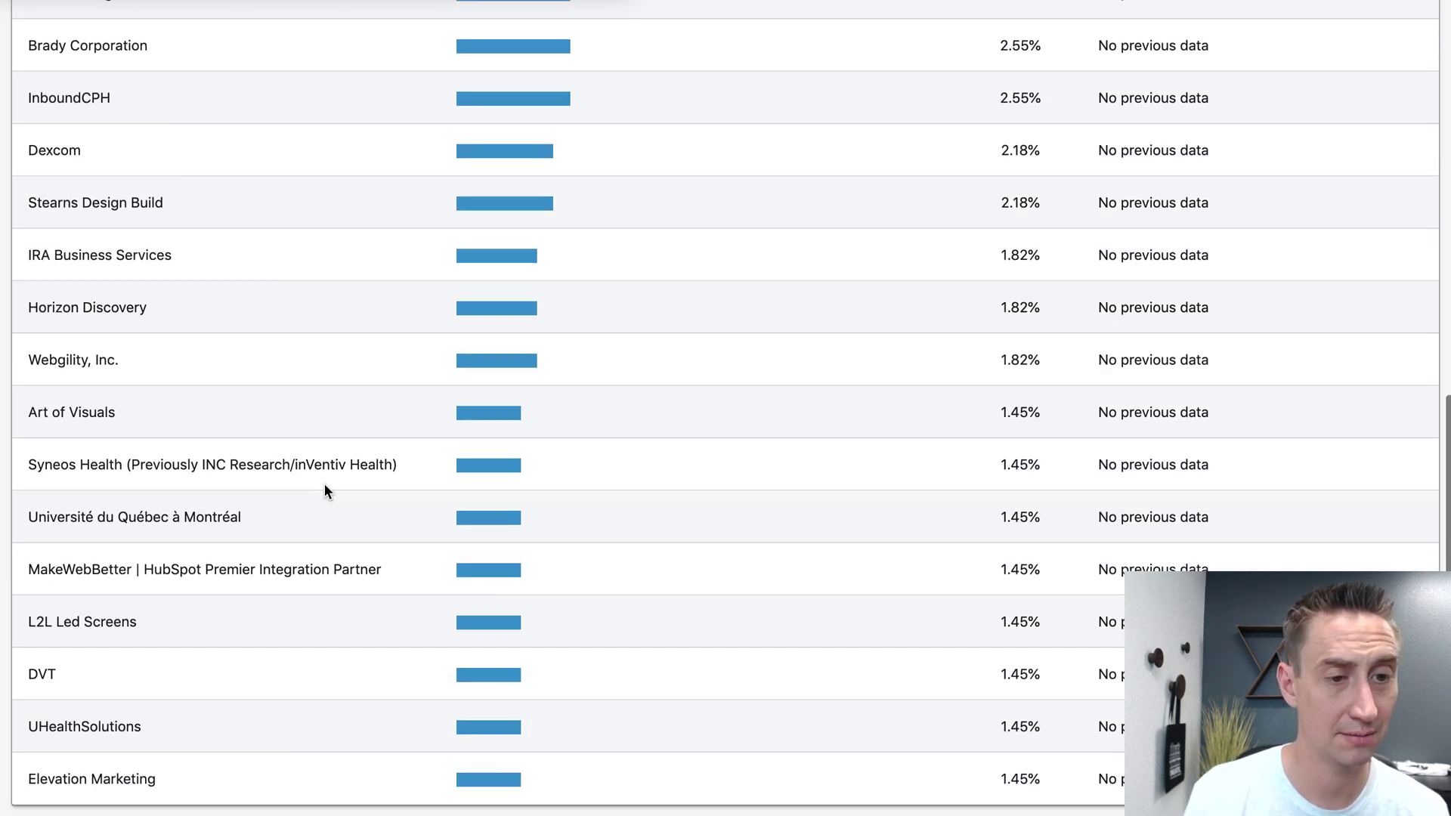
pyautogui.scroll(15, 869, 529)
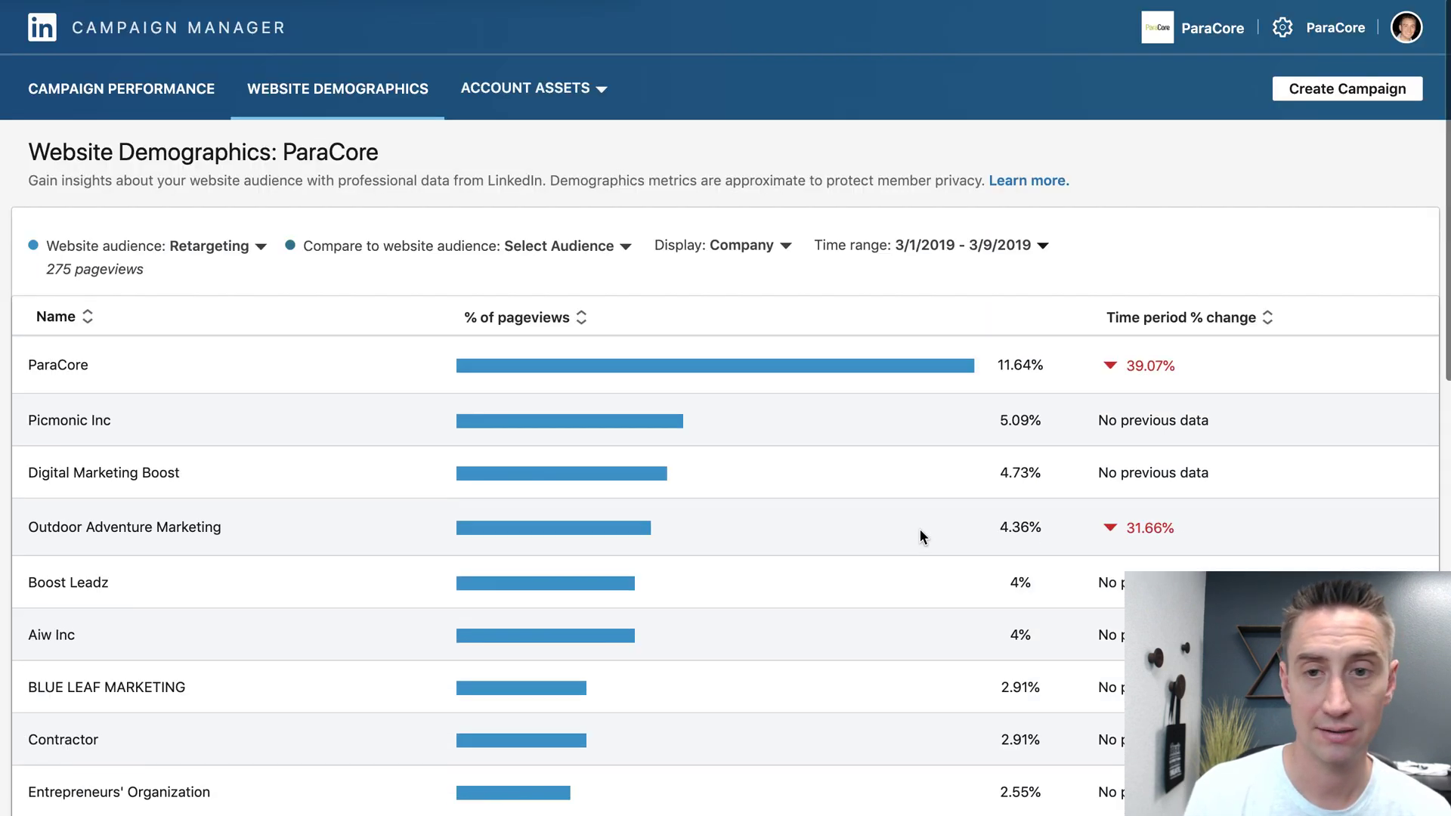
# - Set the website demographics time range to 5/26/2019 - 5/30/2019 and update the report
pyautogui.click(931, 256)
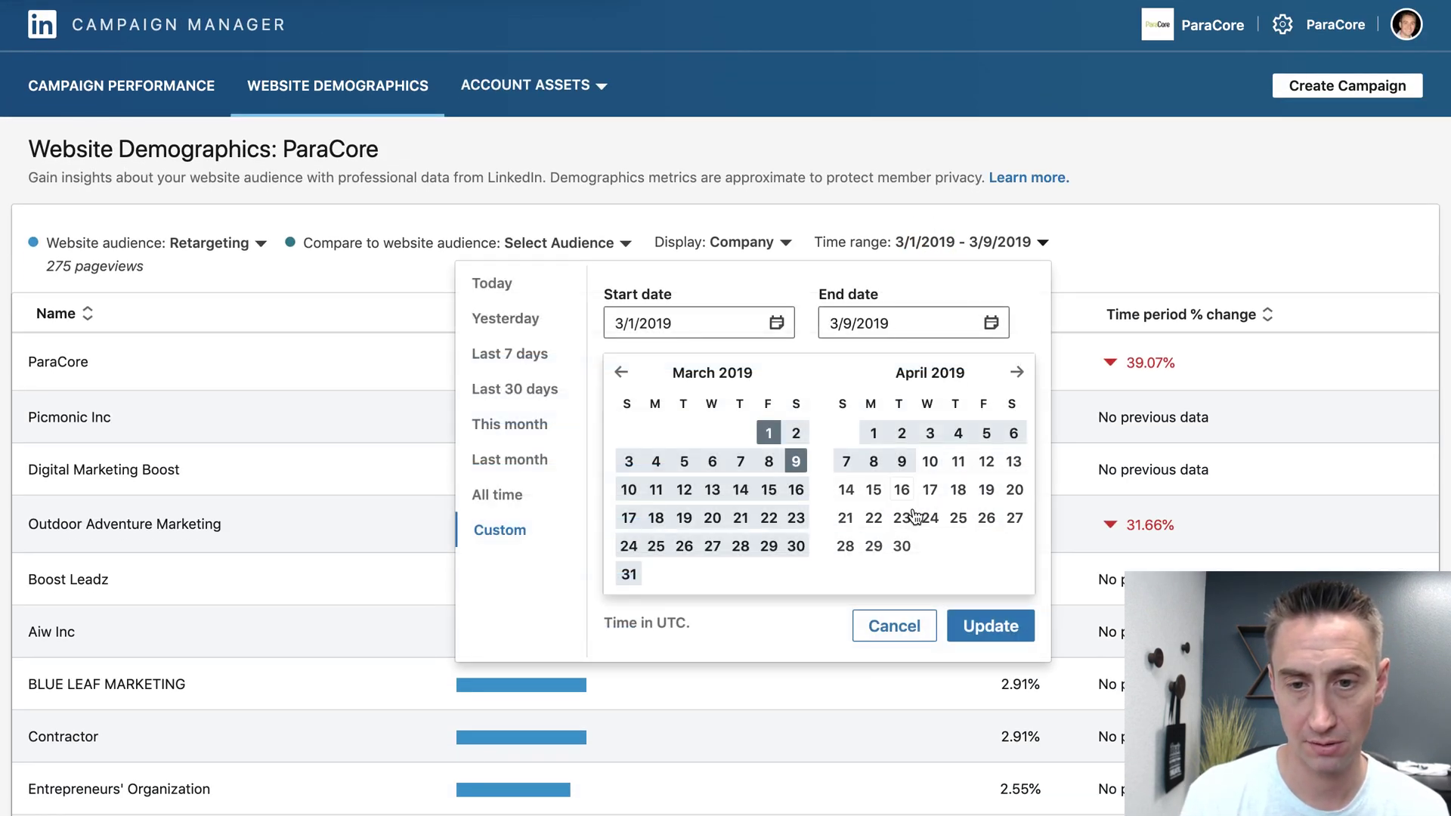
pyautogui.click(1018, 373)
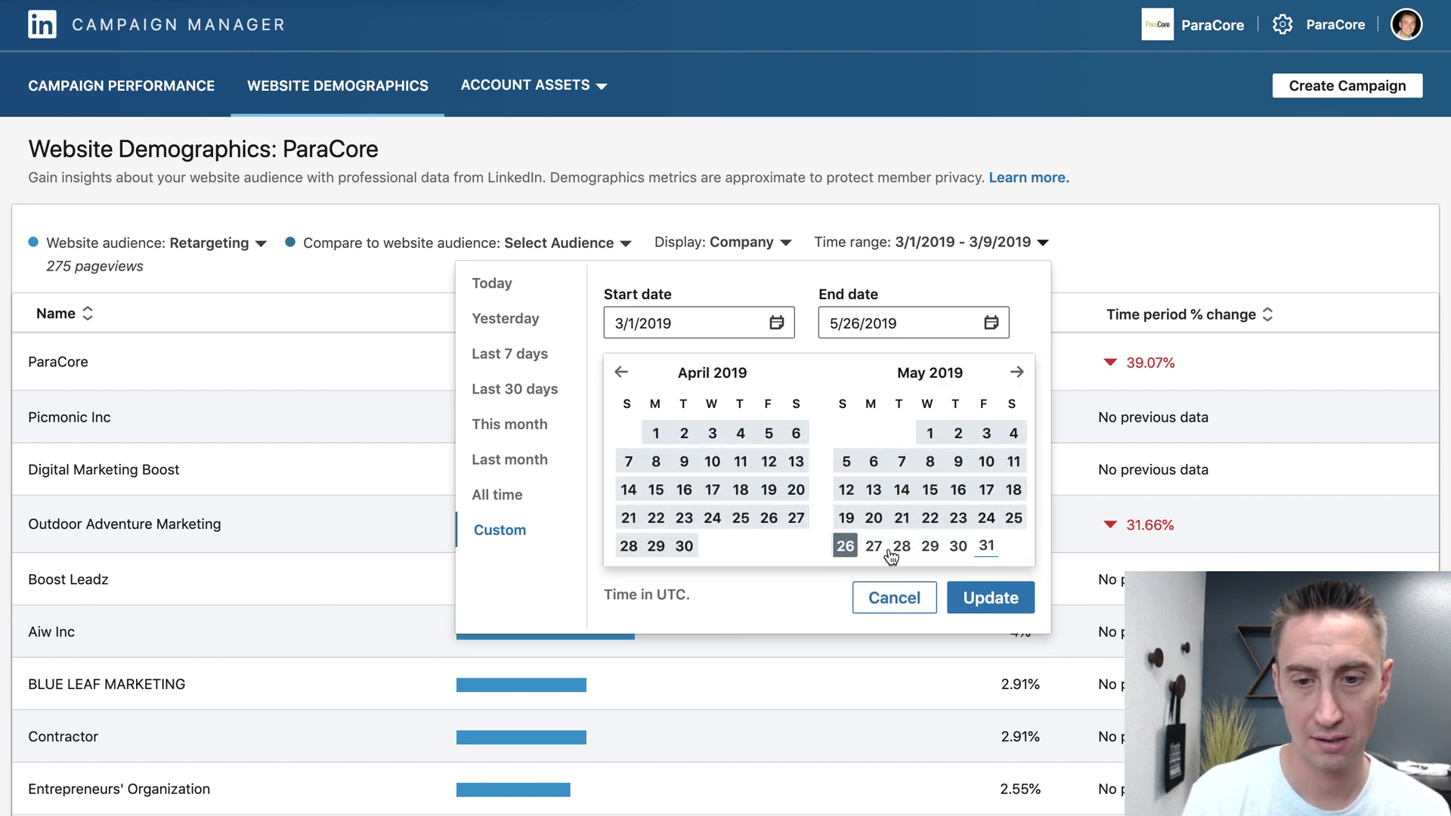
pyautogui.click(958, 547)
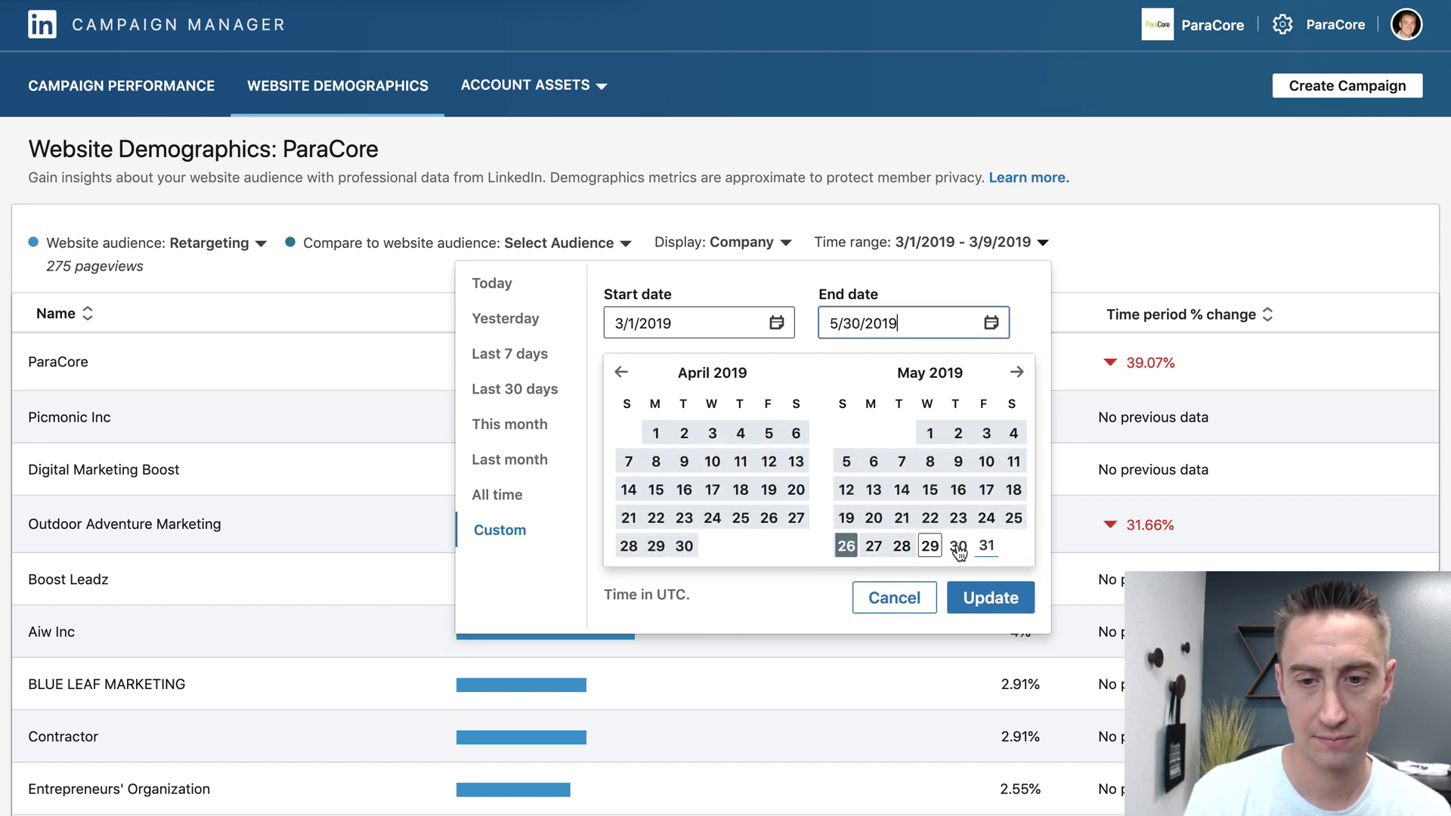
pyautogui.click(848, 548)
pyautogui.click(705, 321)
pyautogui.click(845, 547)
pyautogui.click(867, 323)
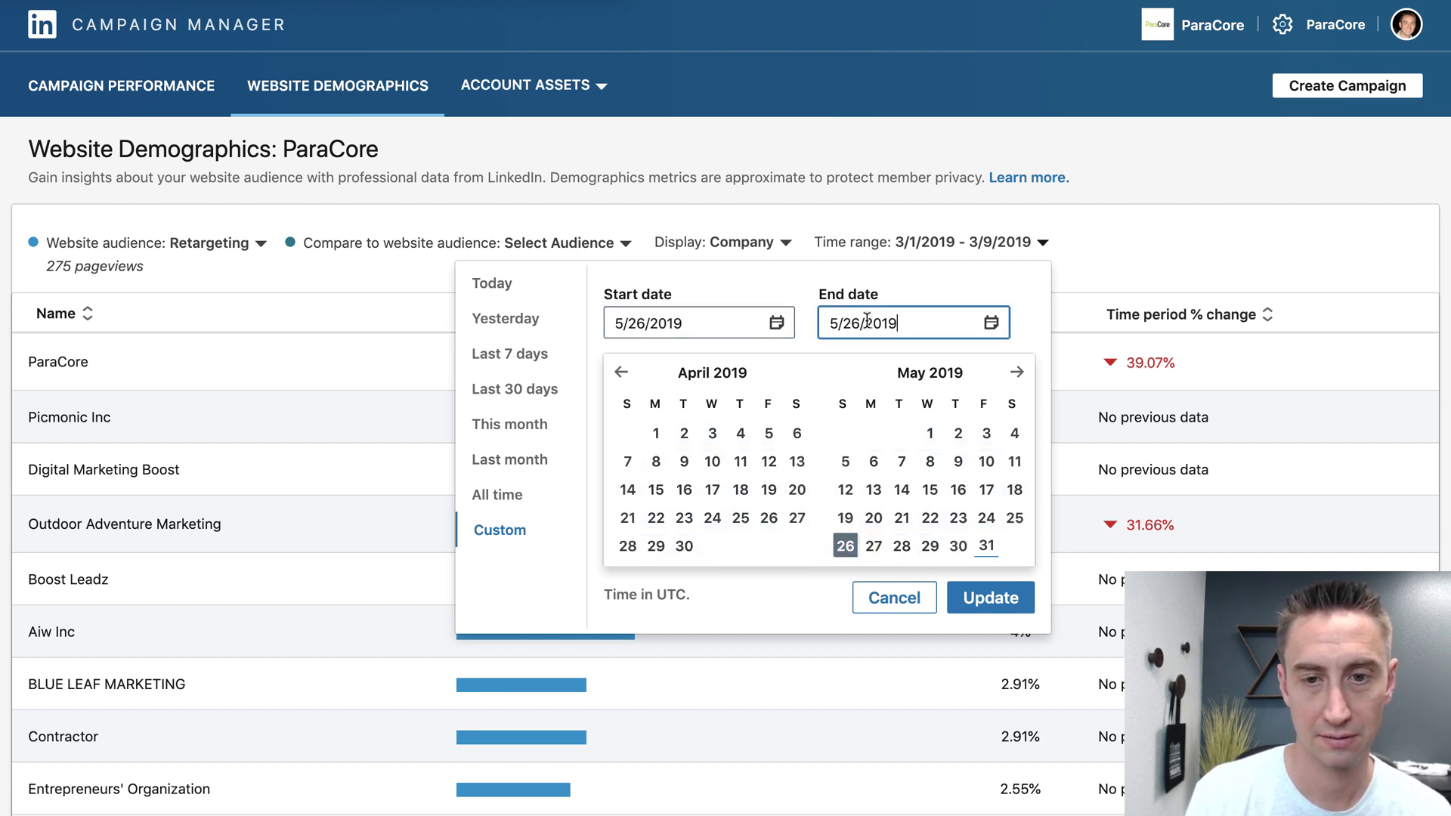
pyautogui.click(958, 545)
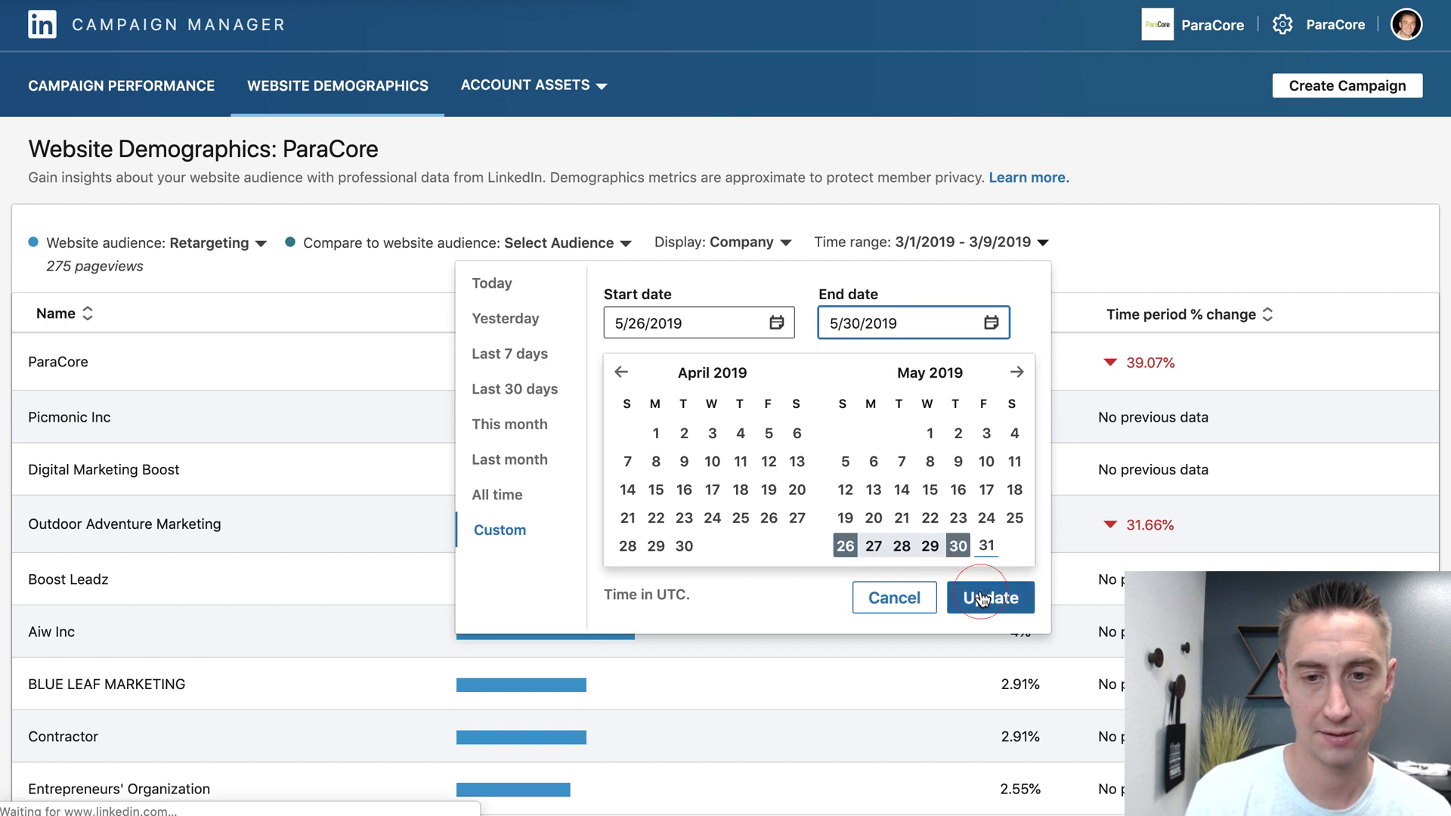
pyautogui.click(984, 599)
# - Look through the companies that visited the website in late May, down to the lower part of the list
pyautogui.scroll(-3, 724, 354)
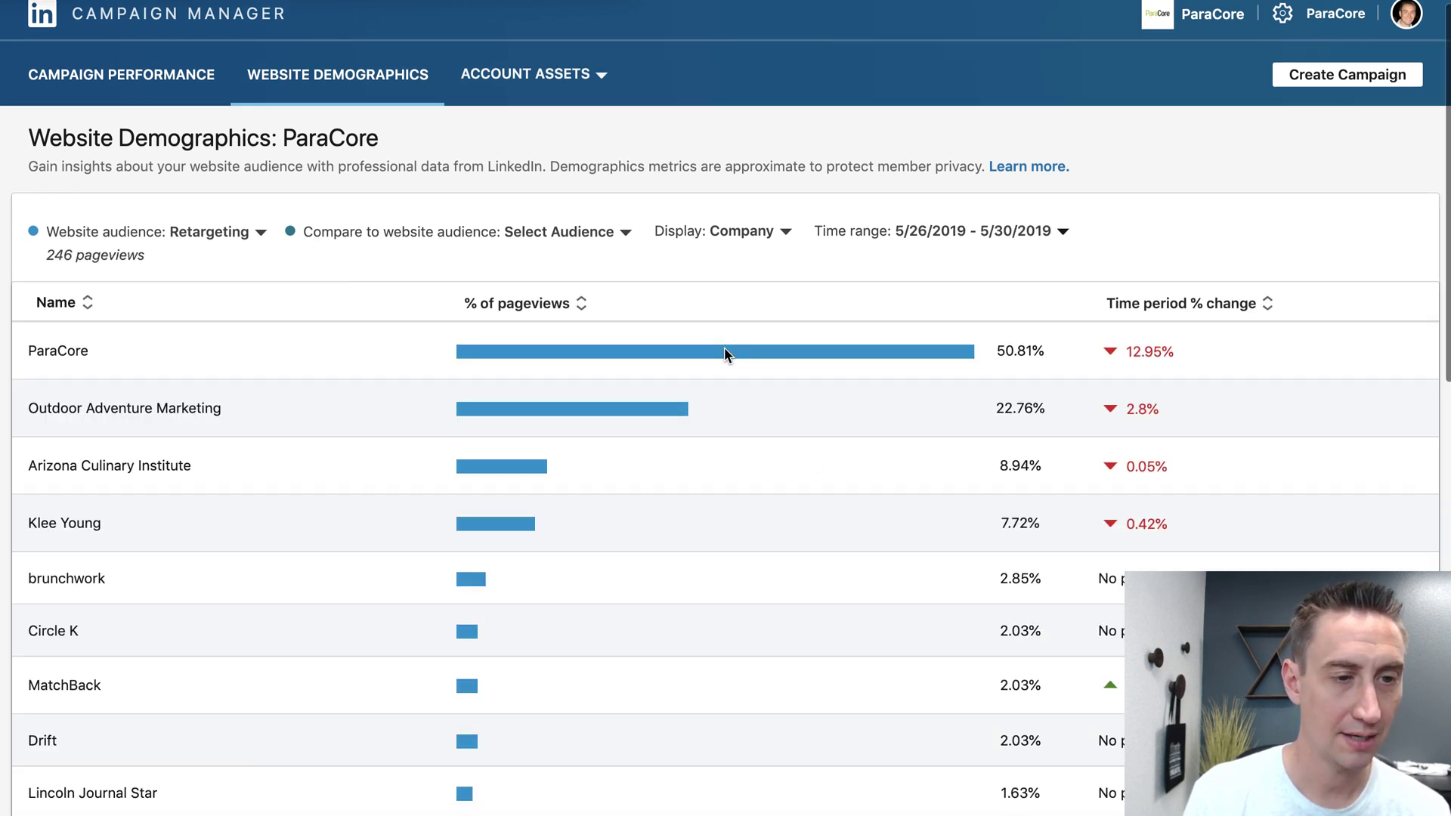
pyautogui.scroll(-3, 724, 349)
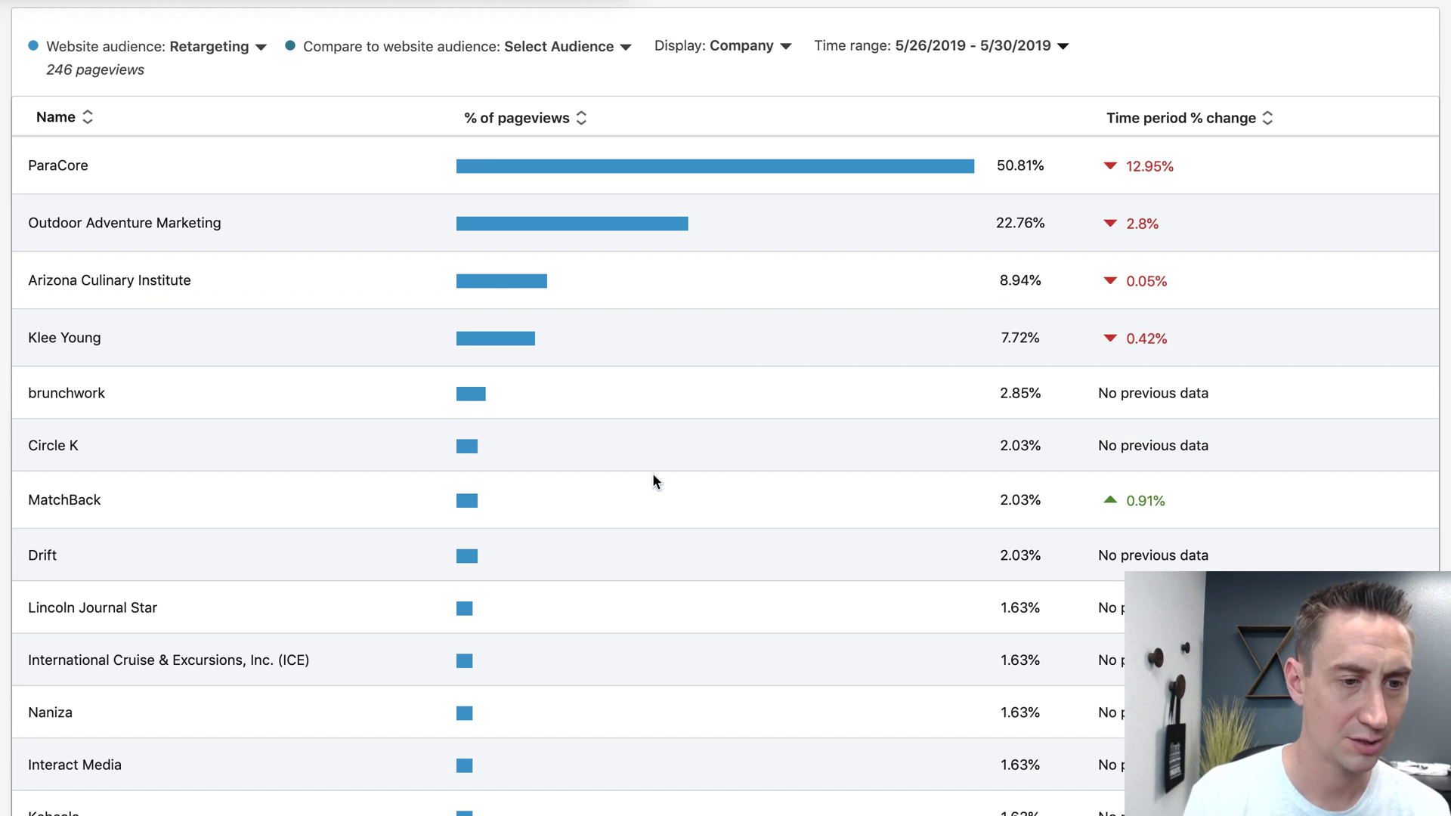
pyautogui.scroll(-3, 654, 480)
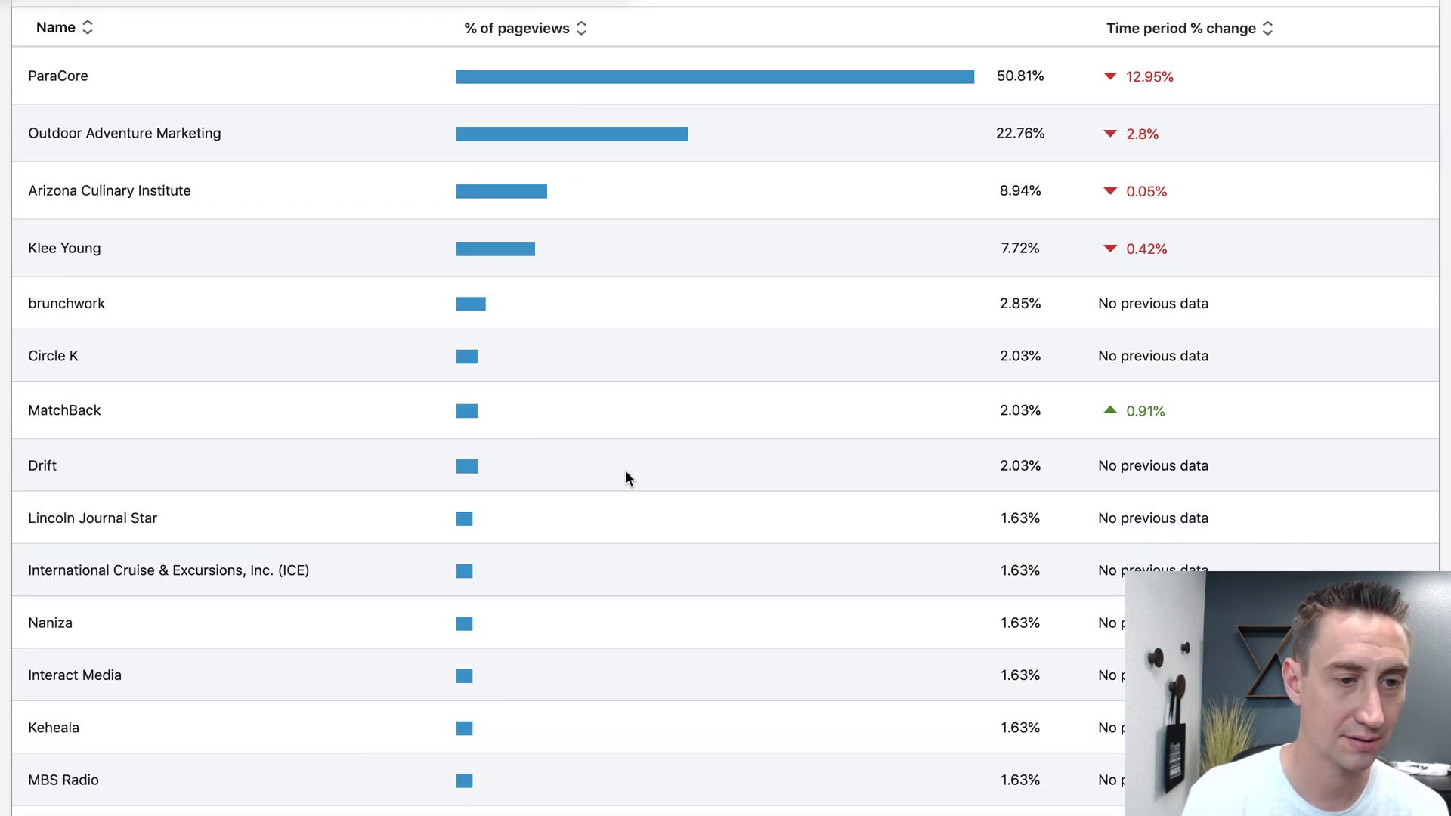
pyautogui.scroll(-2, 567, 469)
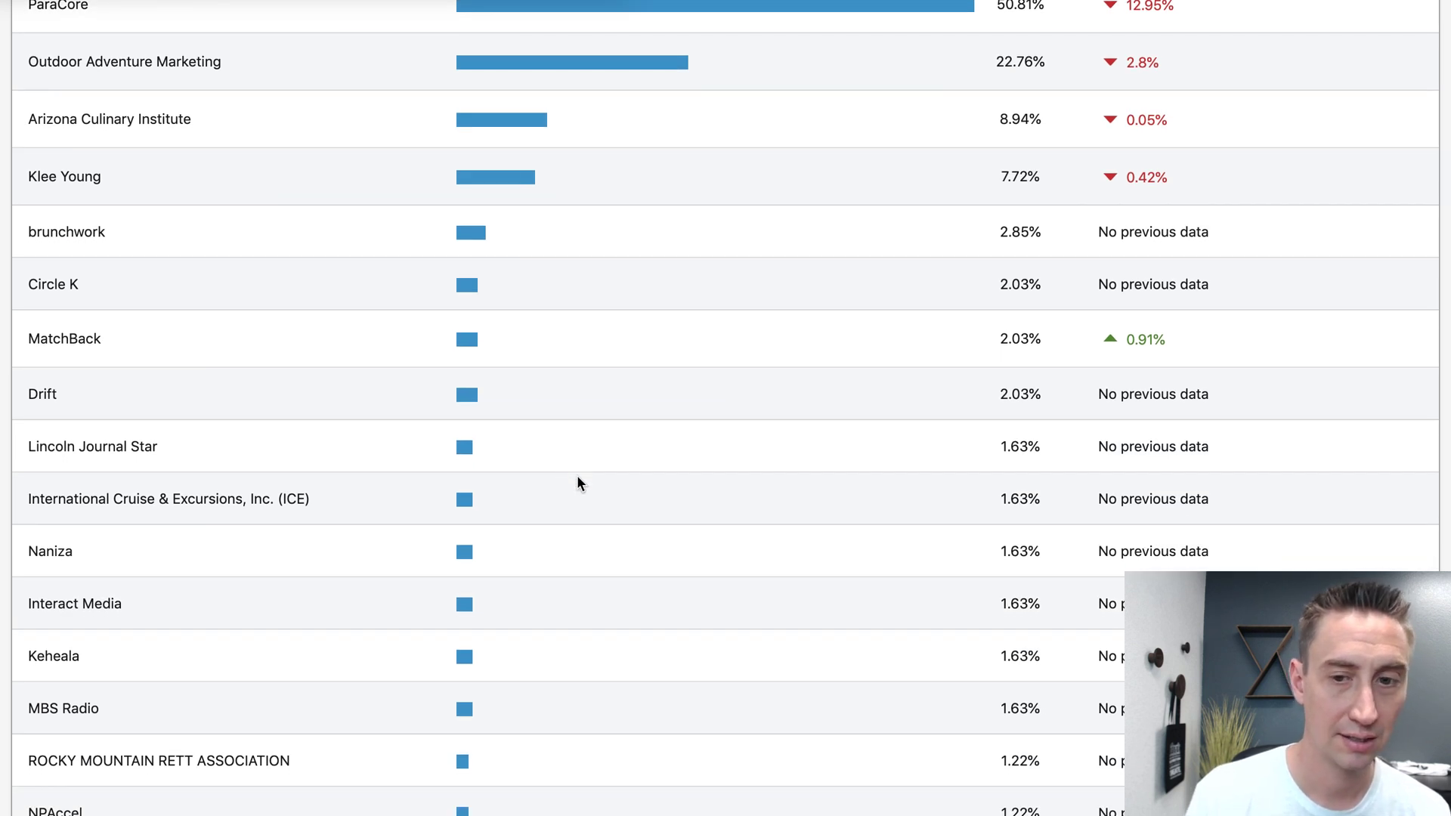
pyautogui.scroll(-2, 565, 498)
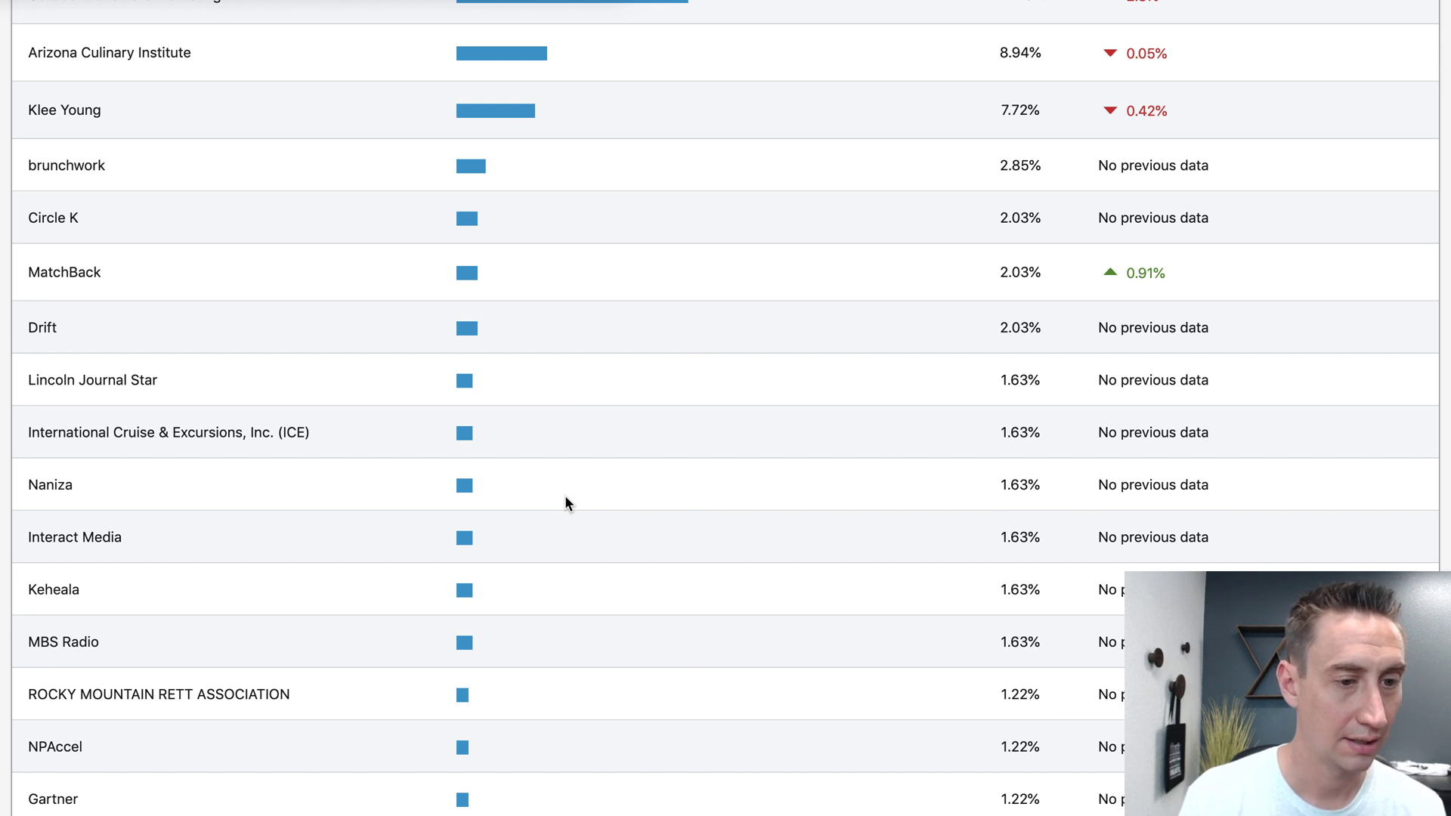
pyautogui.scroll(-6, 565, 497)
pyautogui.scroll(-3, 566, 497)
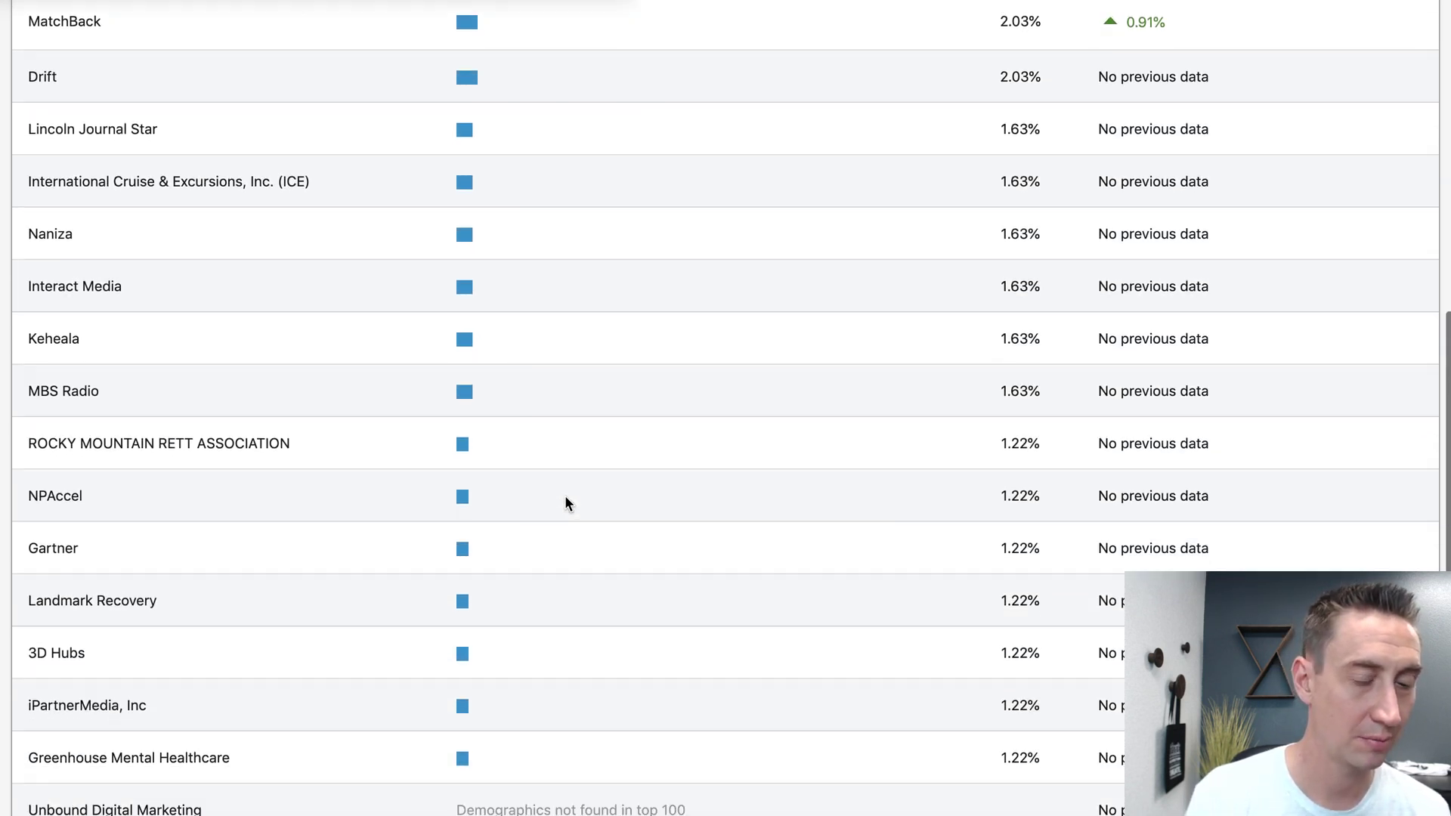
pyautogui.scroll(-2, 565, 497)
pyautogui.scroll(-1, 566, 502)
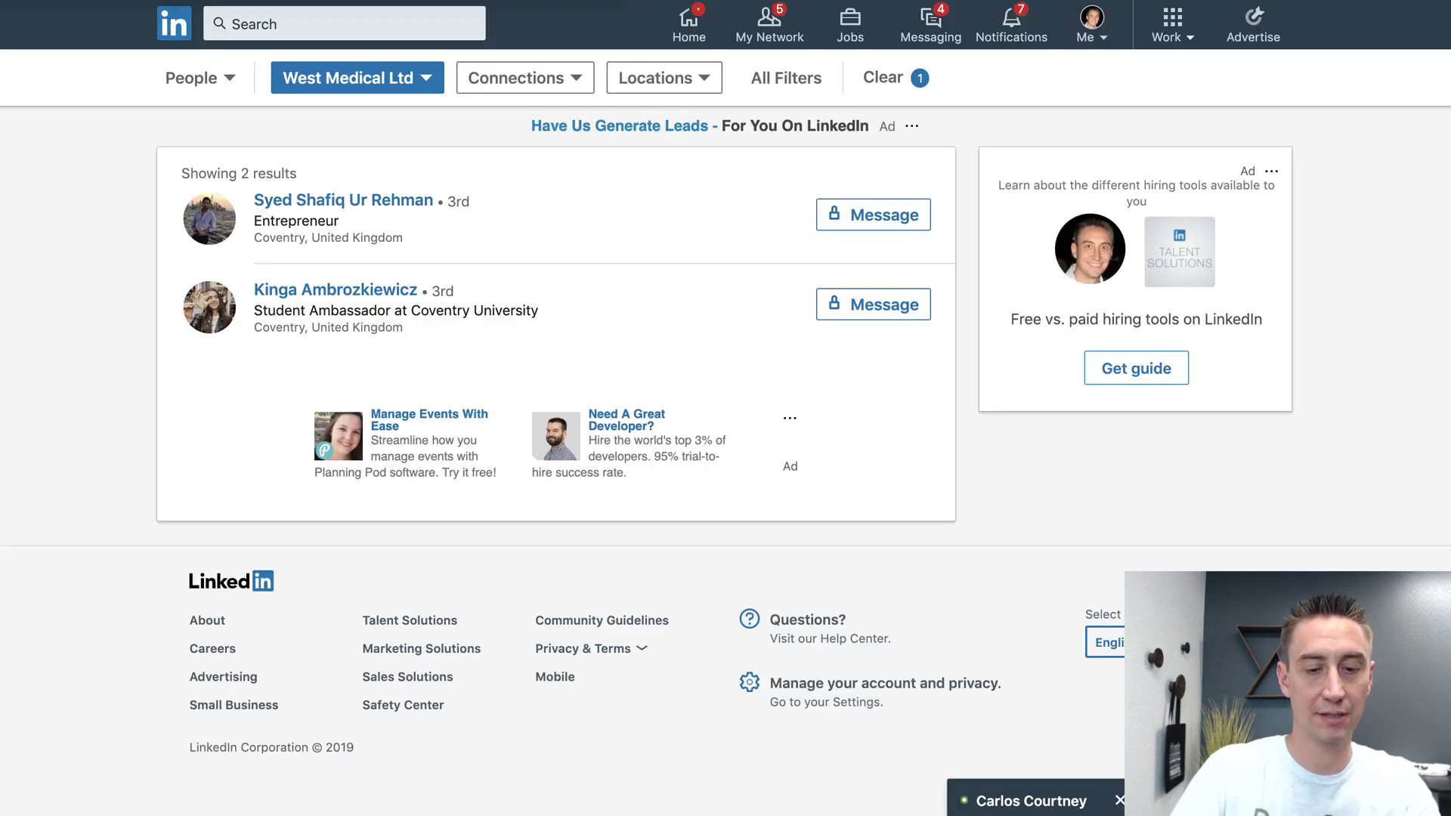
# - Search Google for landmark recovery in the other browser tab and open the company's own website
pyautogui.press('super+l')
pyautogui.write('landmark')
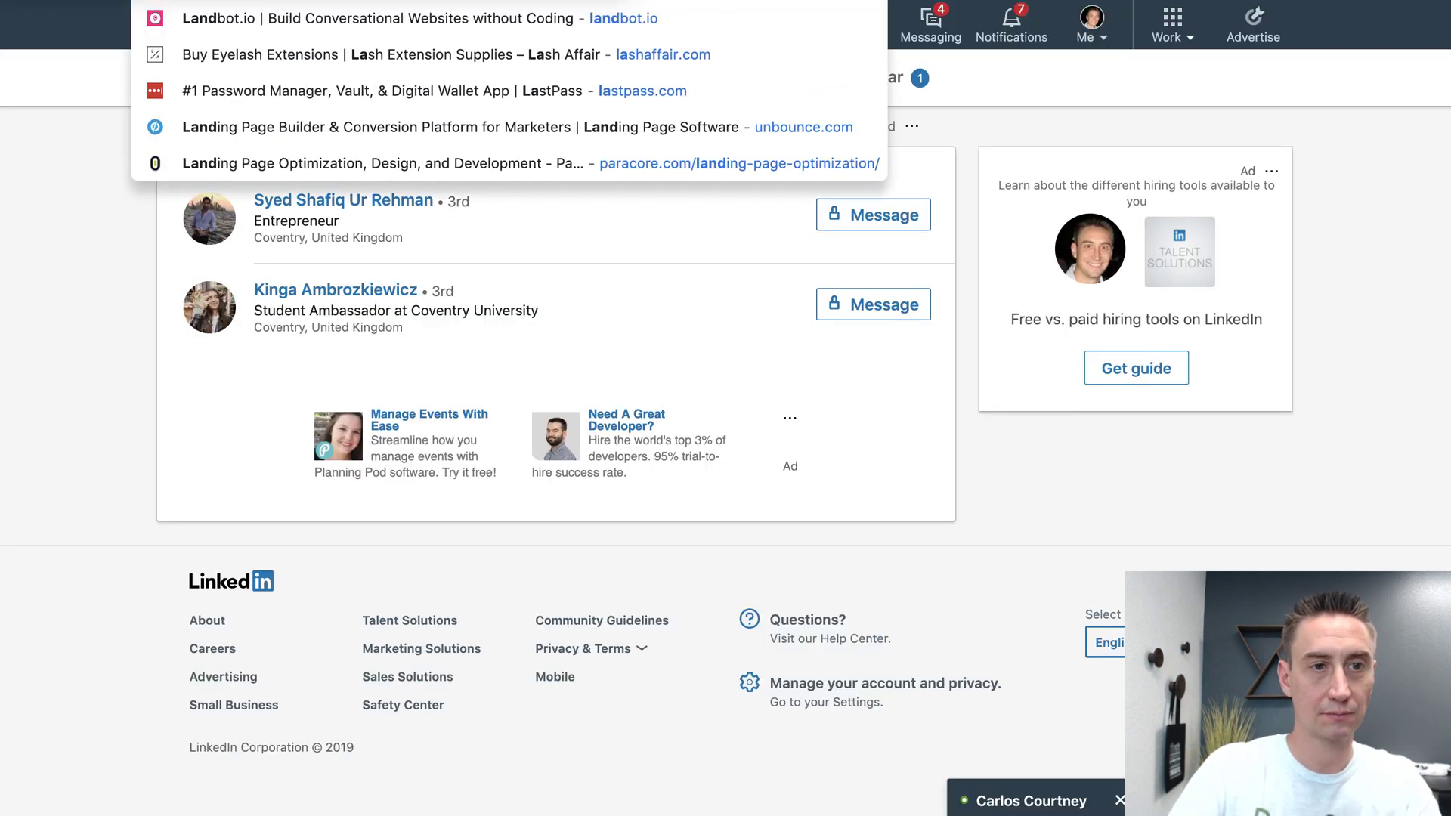
pyautogui.press('Escape')
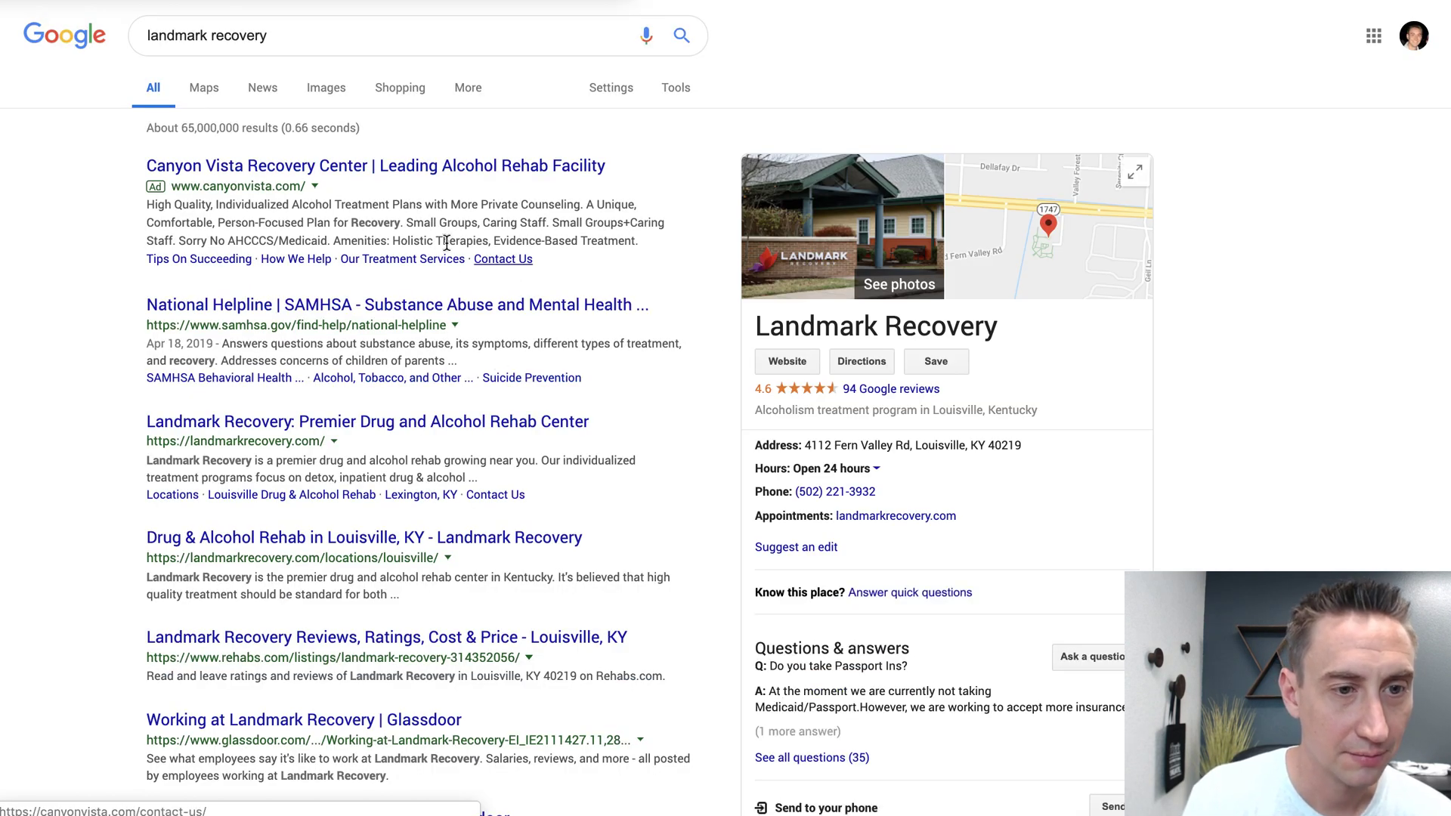
pyautogui.click(457, 430)
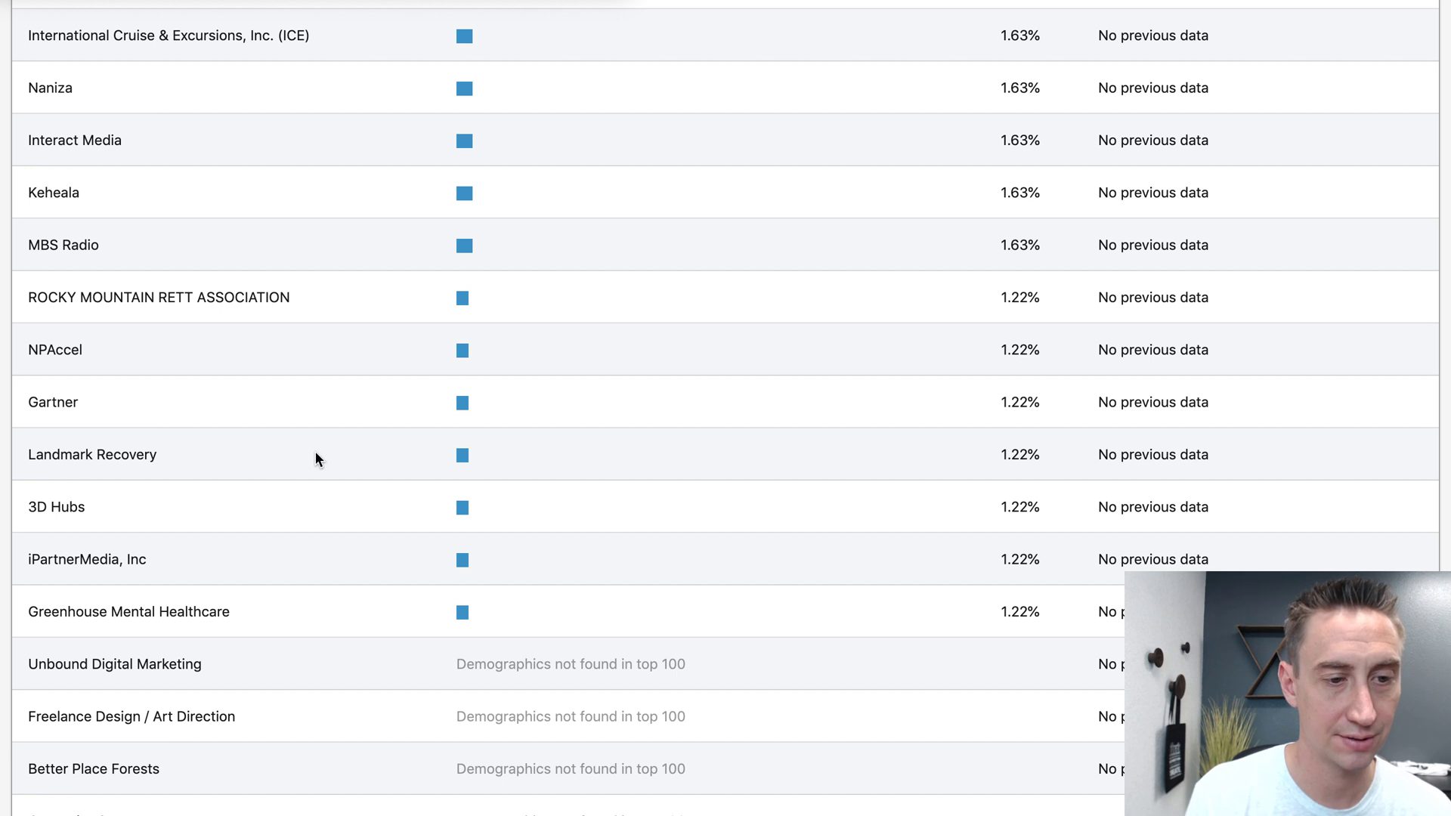
# - Return to the website demographics in Campaign Manager and look through the remaining companies at the end of the list
pyautogui.scroll(-3, 355, 461)
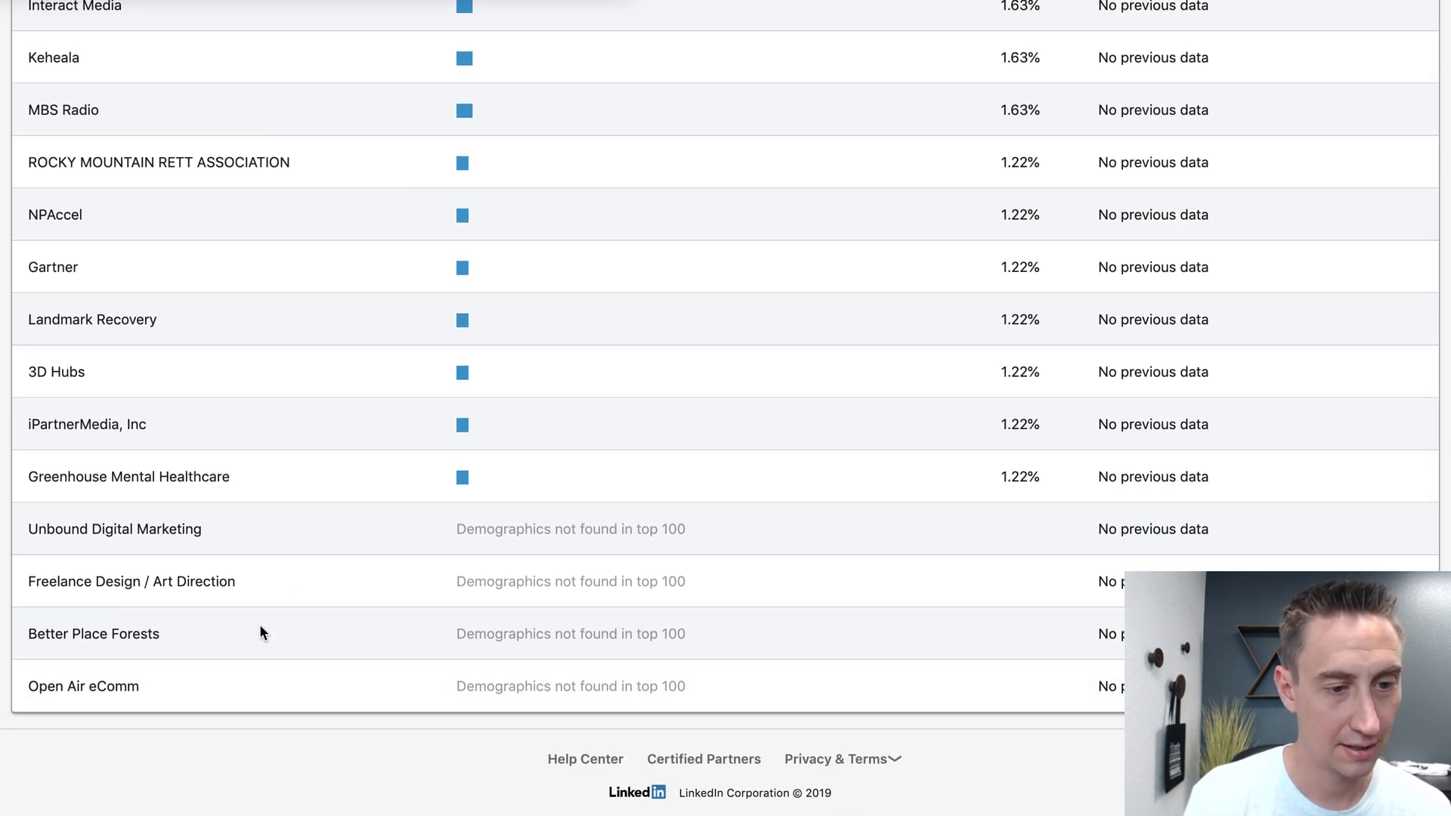
pyautogui.scroll(8, 346, 662)
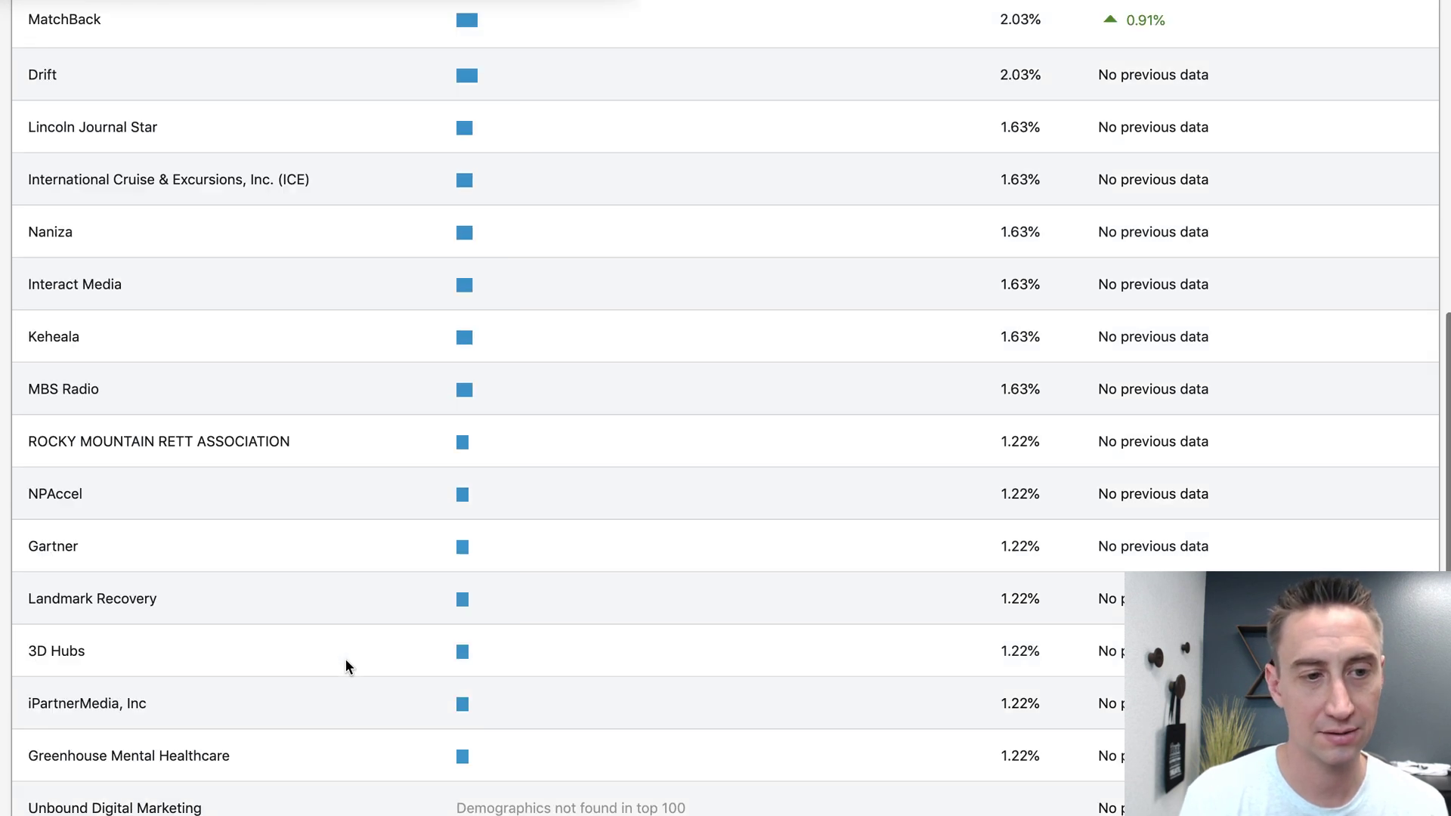
pyautogui.scroll(1, 348, 666)
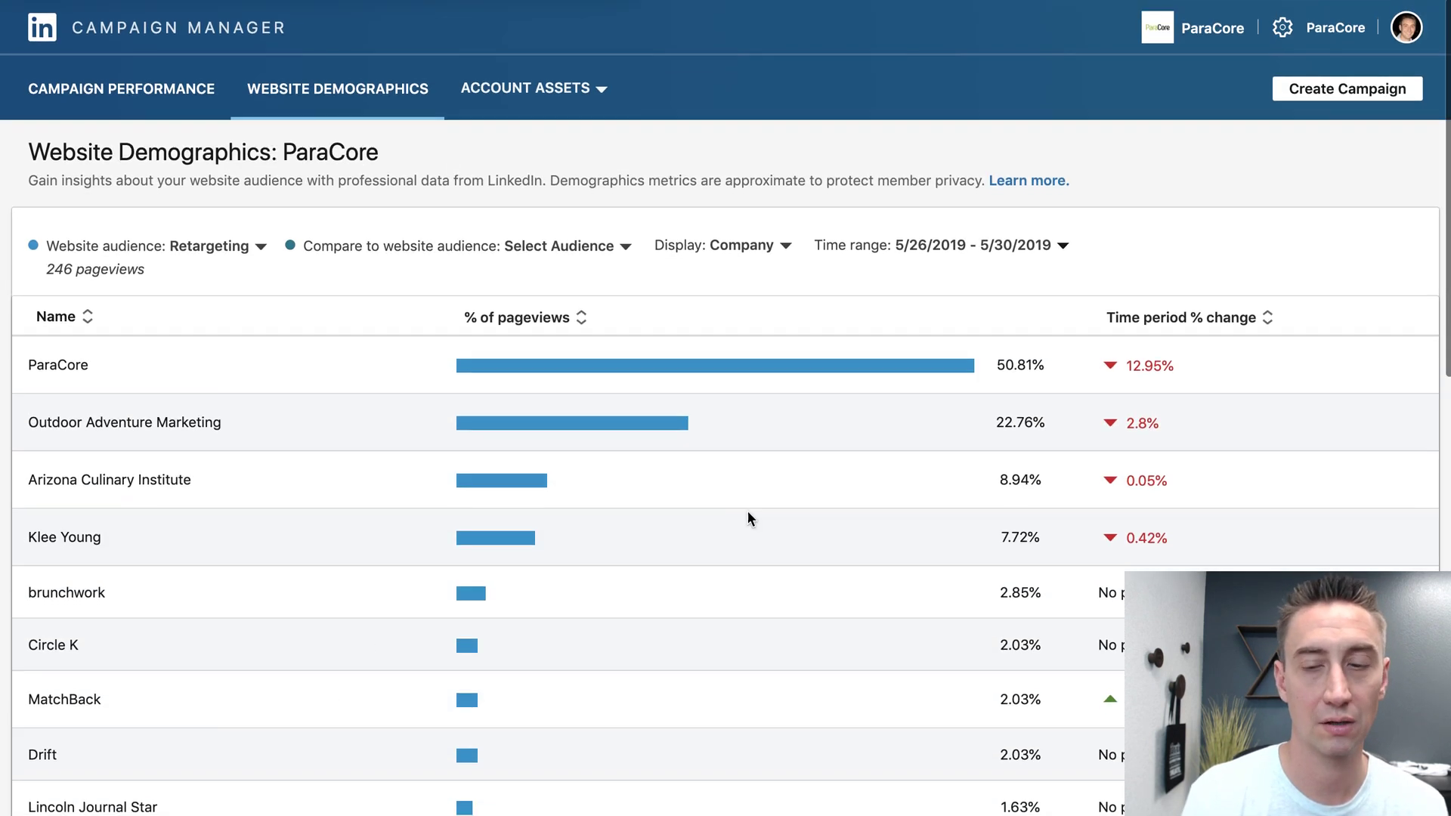
# - Set the website demographics time range to 5/26/2019 - 5/27/2019 and update the report
pyautogui.click(973, 246)
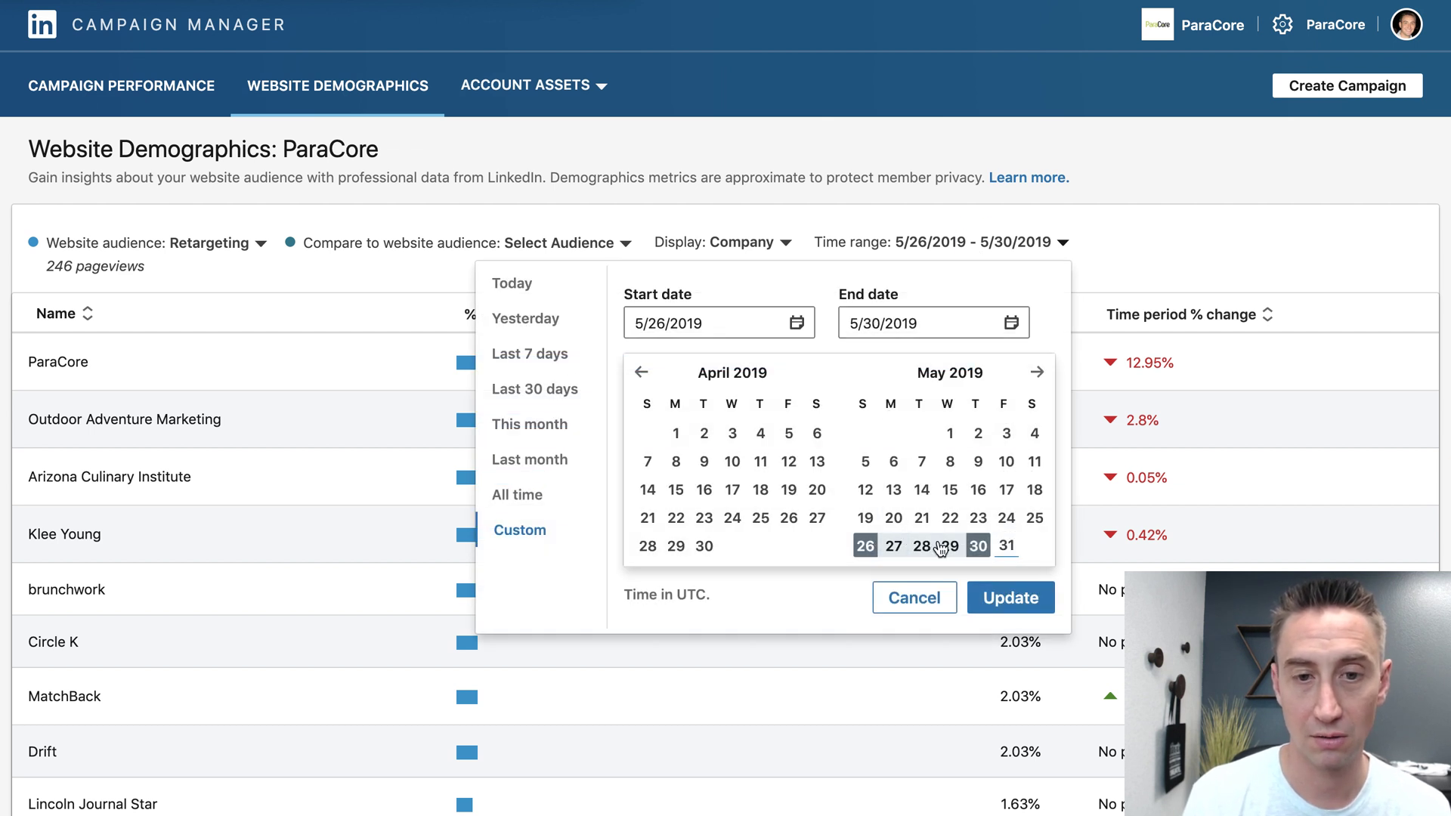
pyautogui.click(748, 323)
pyautogui.click(853, 323)
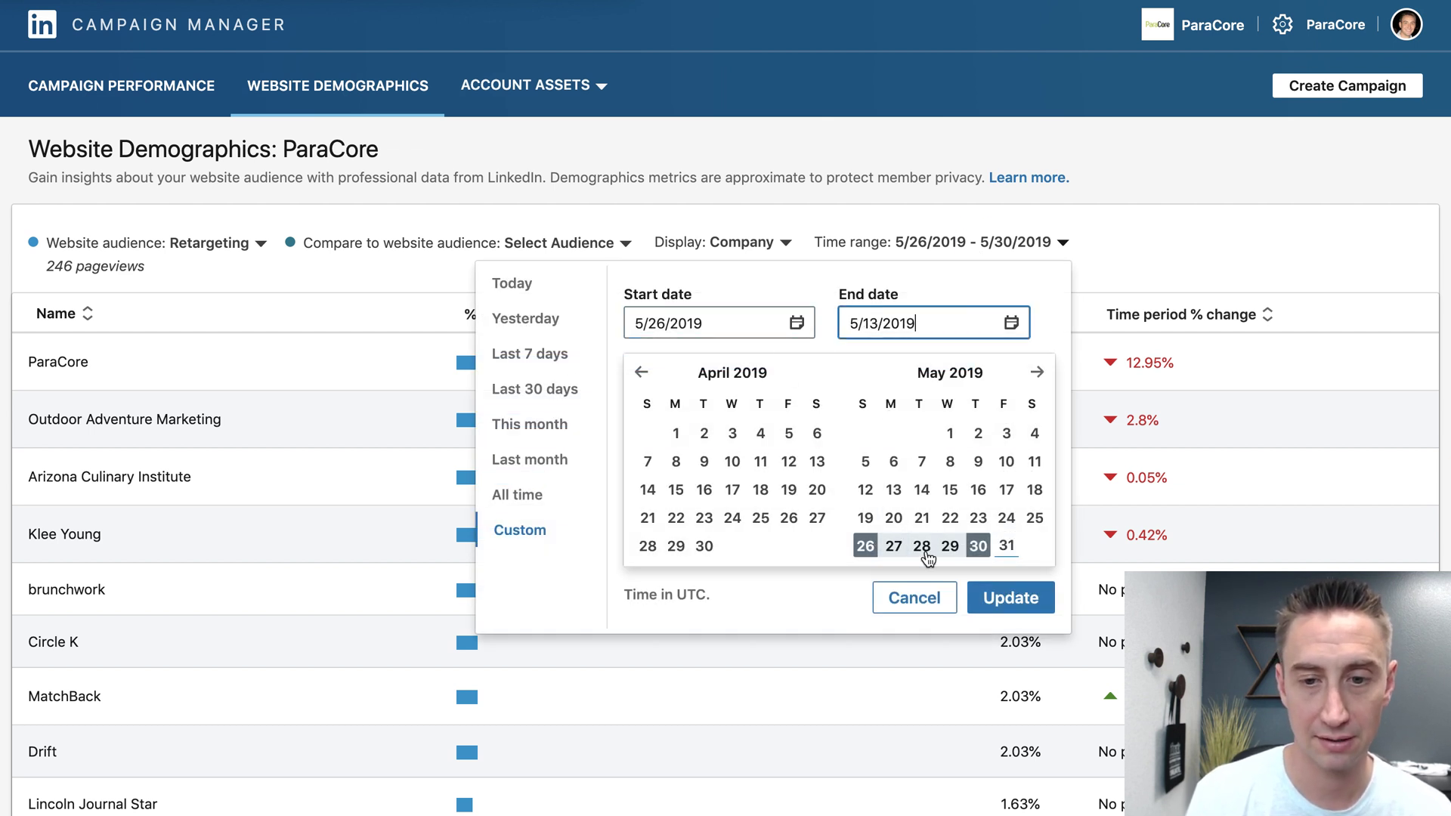
pyautogui.click(894, 545)
pyautogui.click(987, 597)
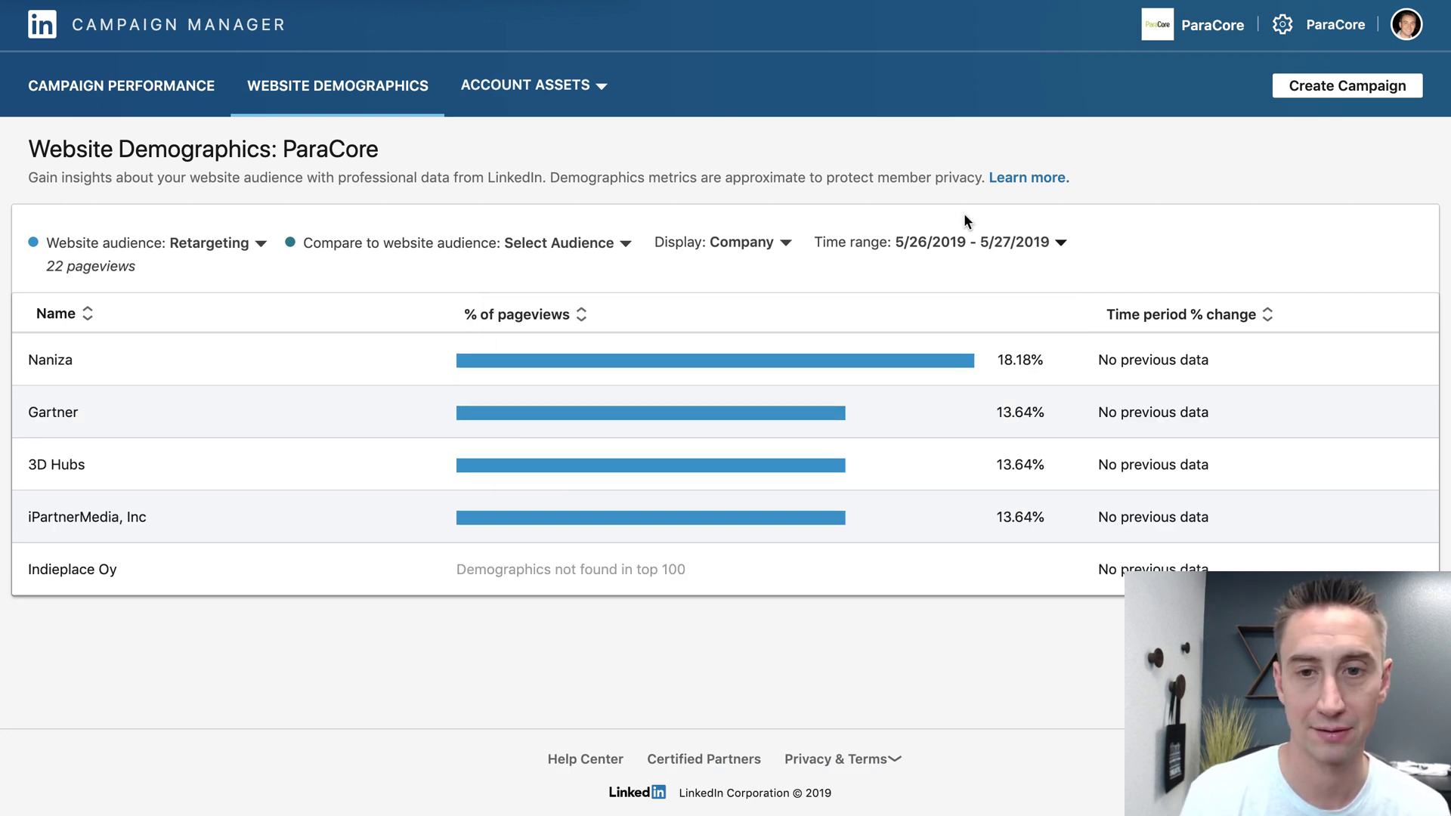
# - Change the website demographics time range to 5/19/2019 - 5/24/2019 and update the report
pyautogui.click(967, 242)
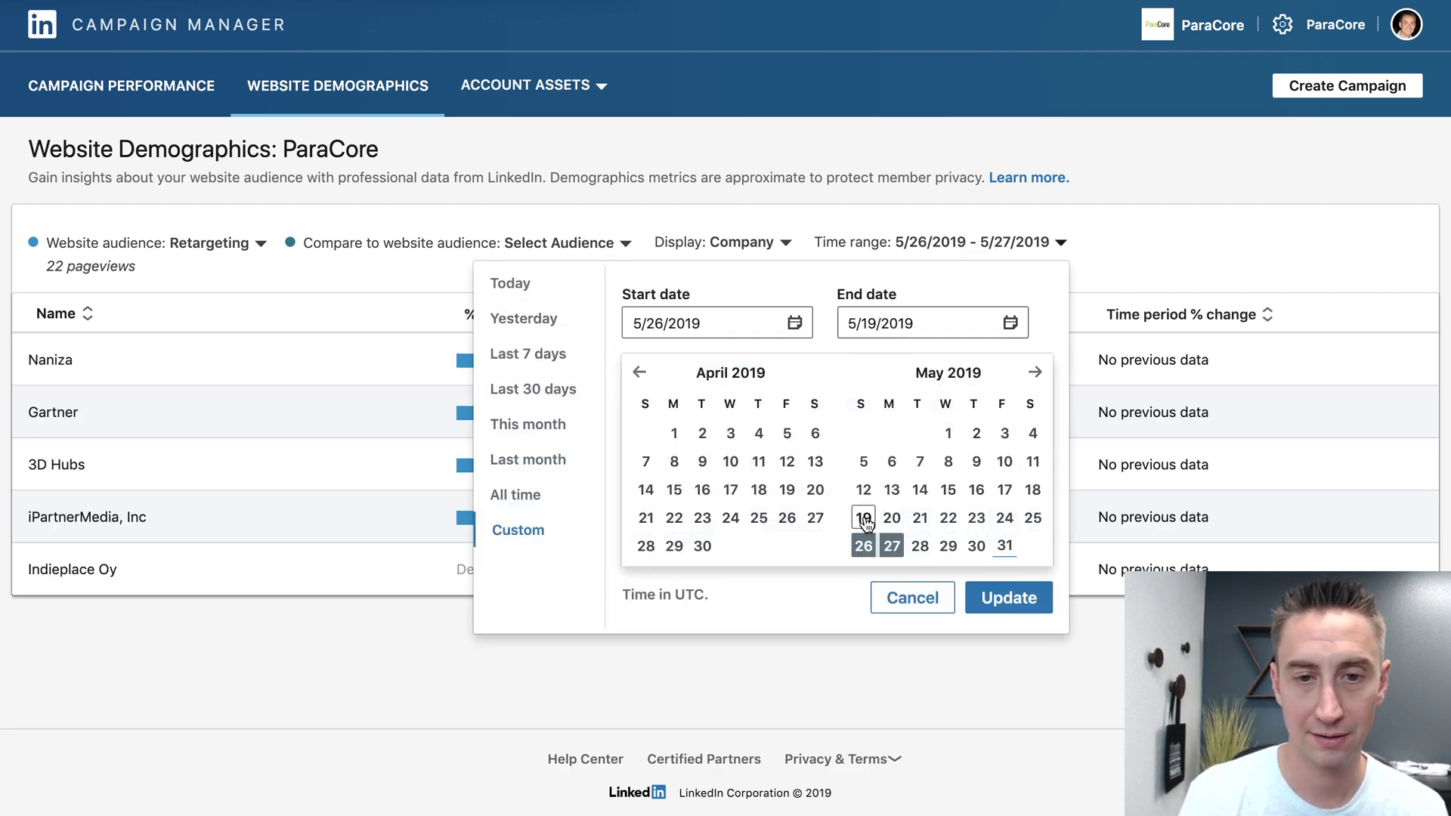
pyautogui.click(730, 322)
pyautogui.click(864, 518)
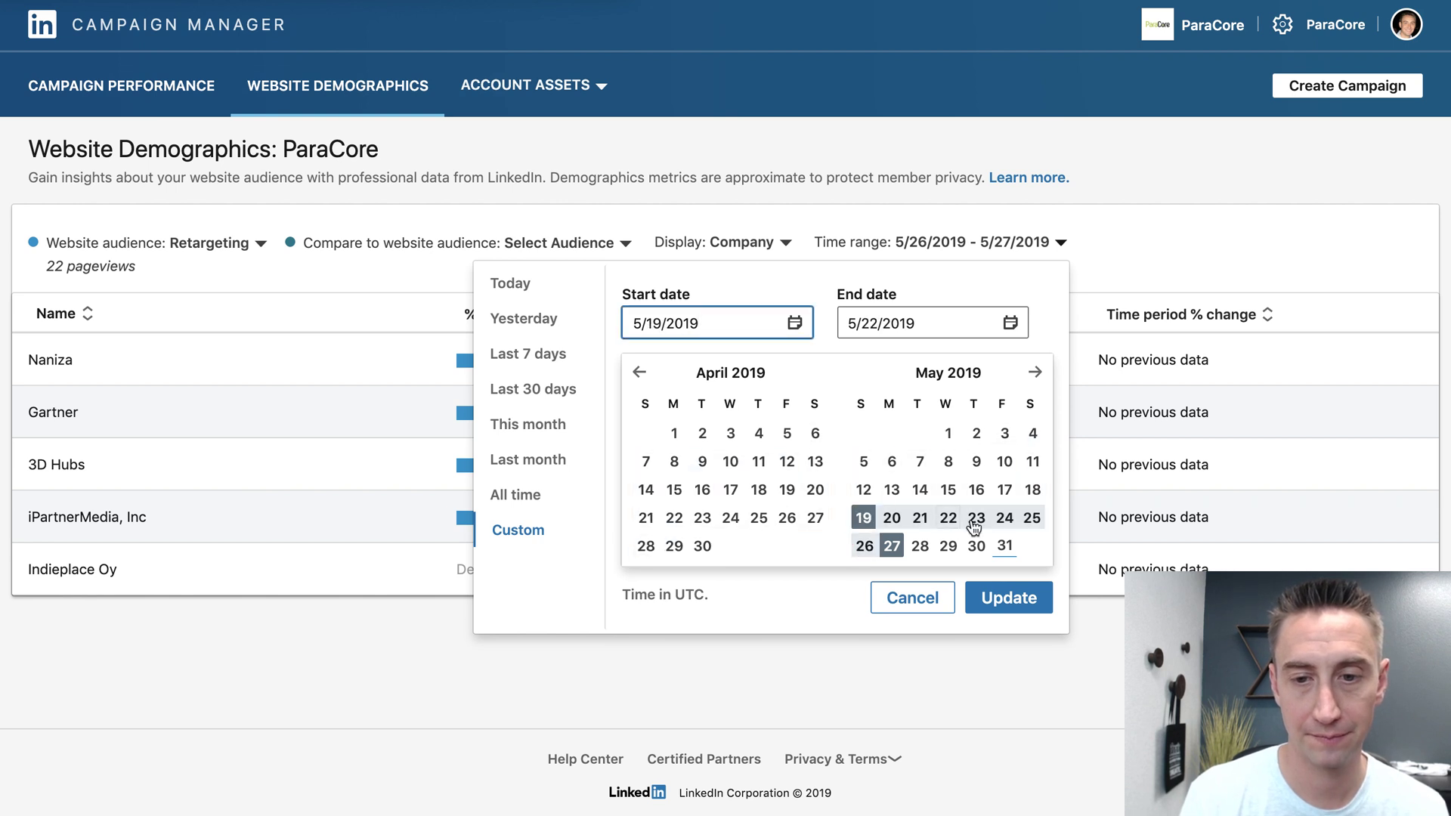
pyautogui.click(1004, 517)
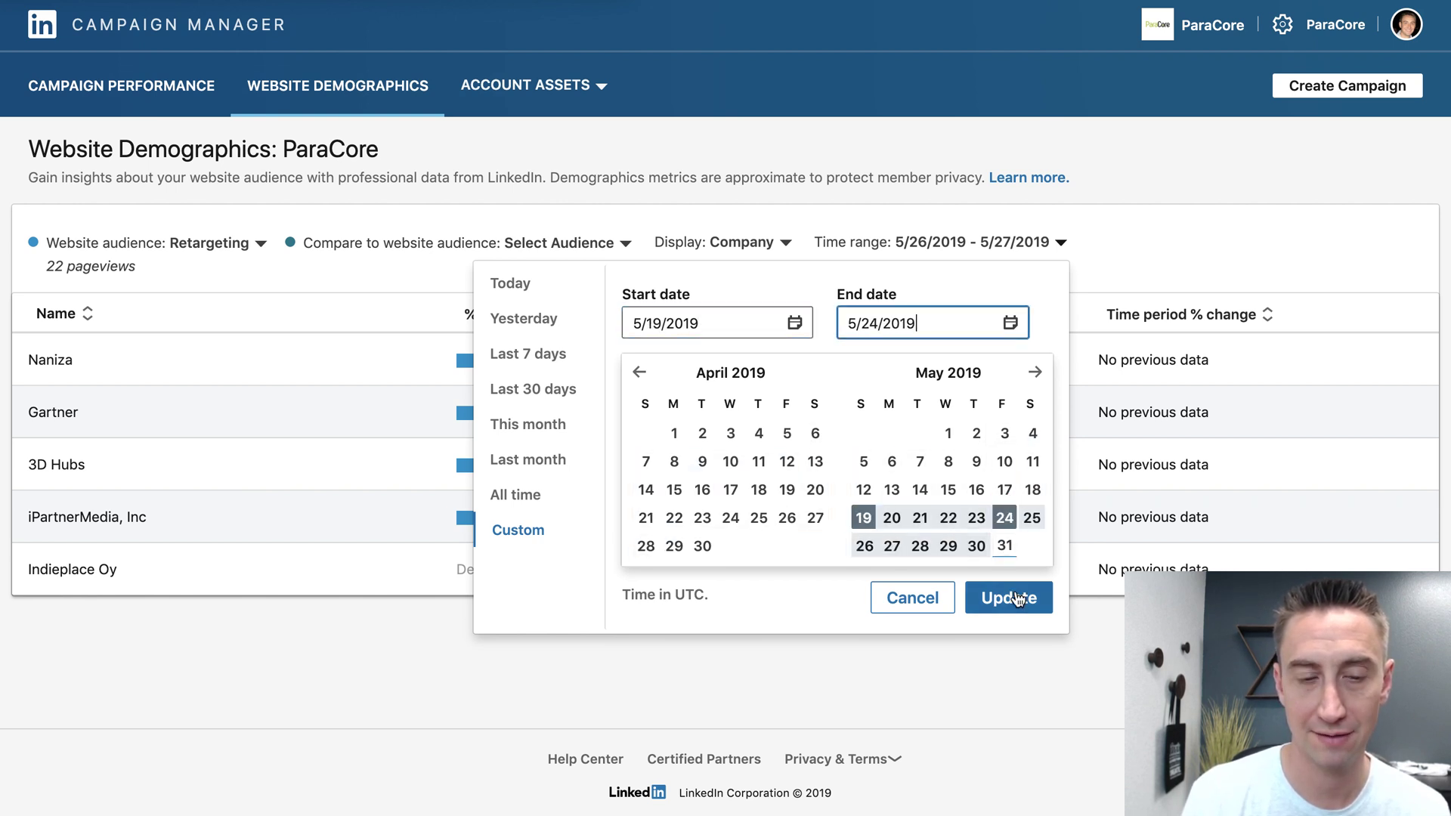
pyautogui.click(1017, 600)
# - Look through the companies that visited from May 19 to 24, including ASAP Adolescent Substance Abuse Program, down to the end of the list
pyautogui.scroll(-5, 799, 505)
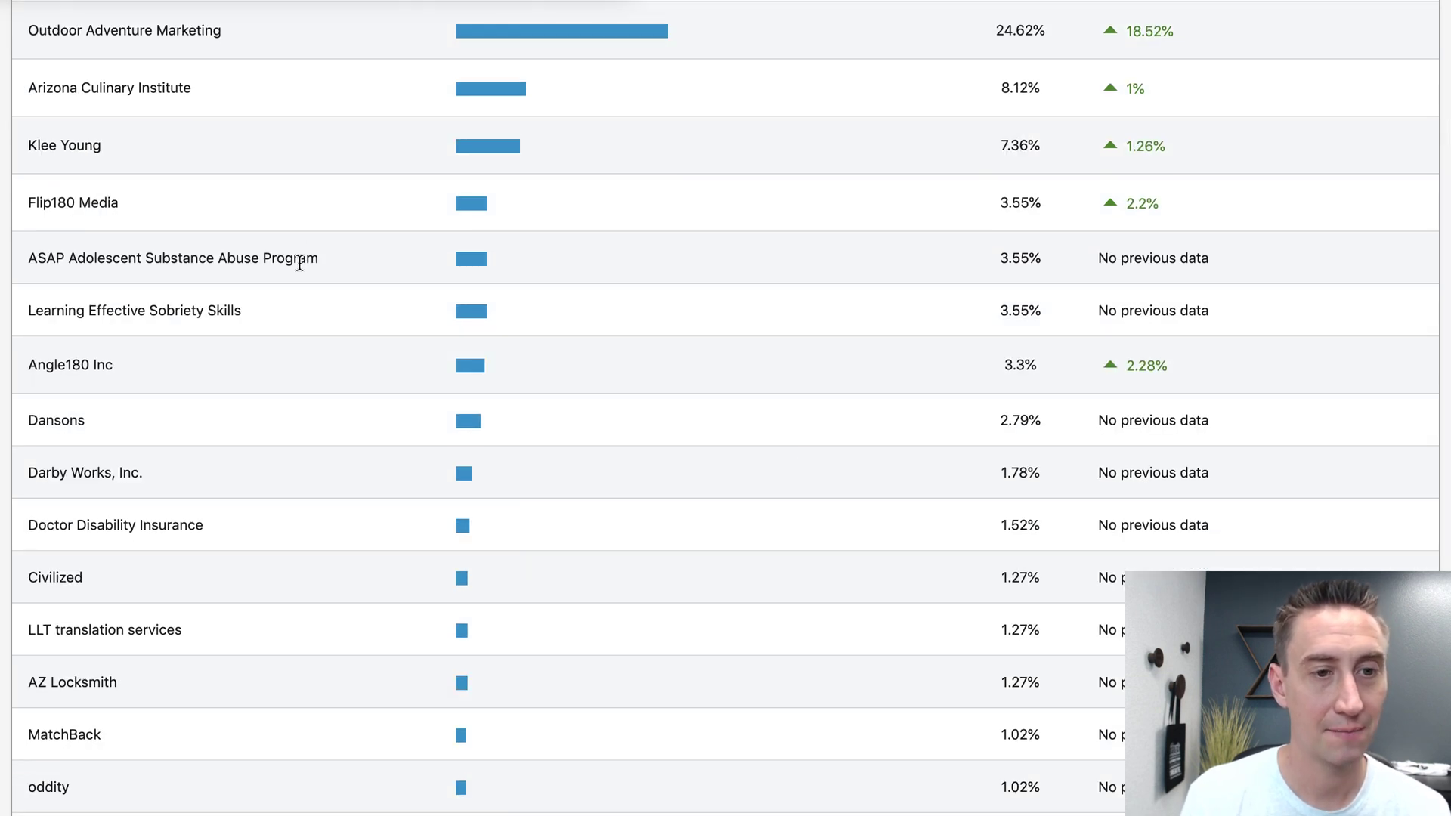
pyautogui.tripleClick(257, 262)
pyautogui.click(307, 266)
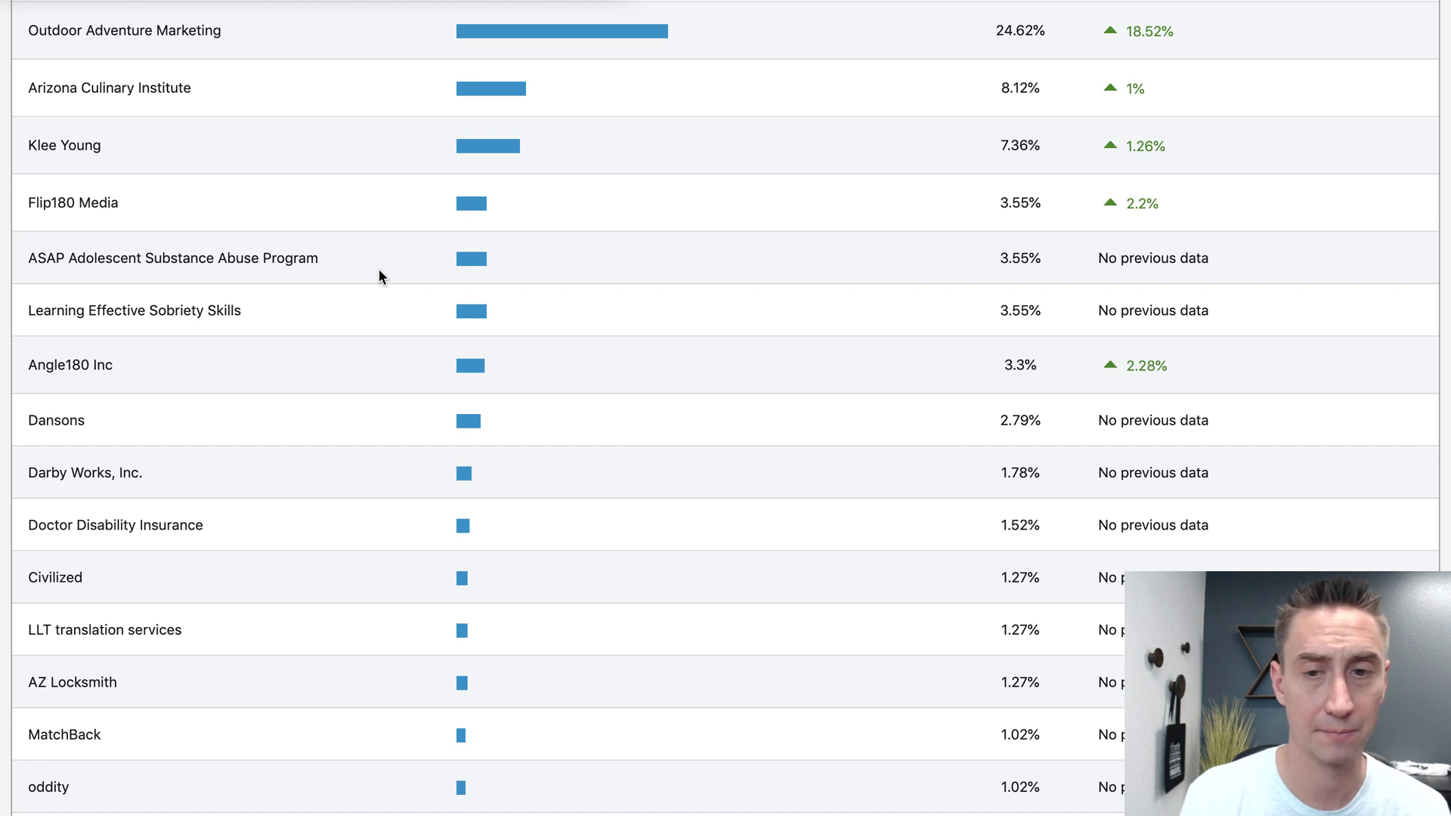
pyautogui.doubleClick(289, 259)
pyautogui.click(311, 308)
pyautogui.scroll(-3, 312, 308)
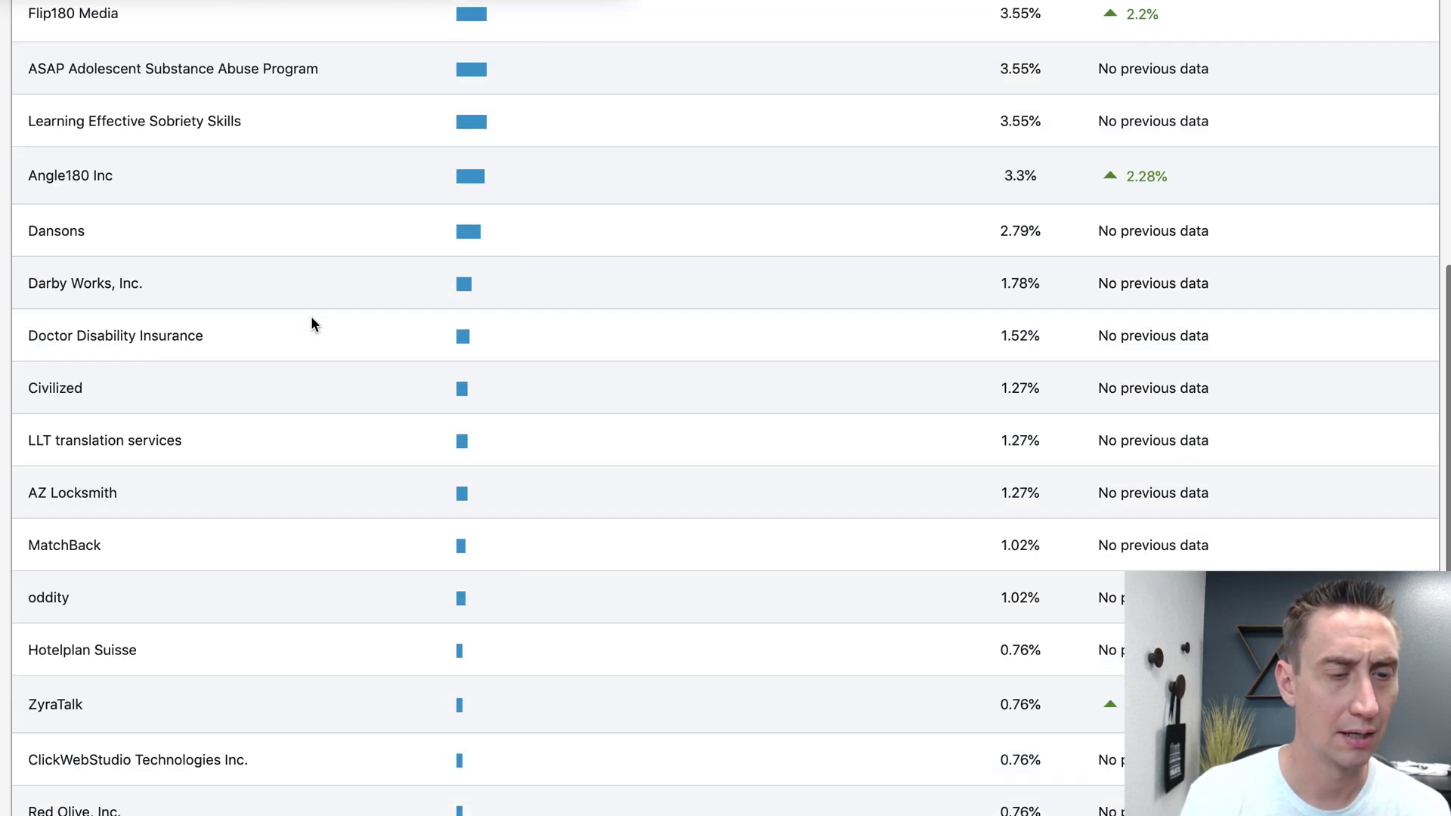
pyautogui.scroll(-2, 313, 337)
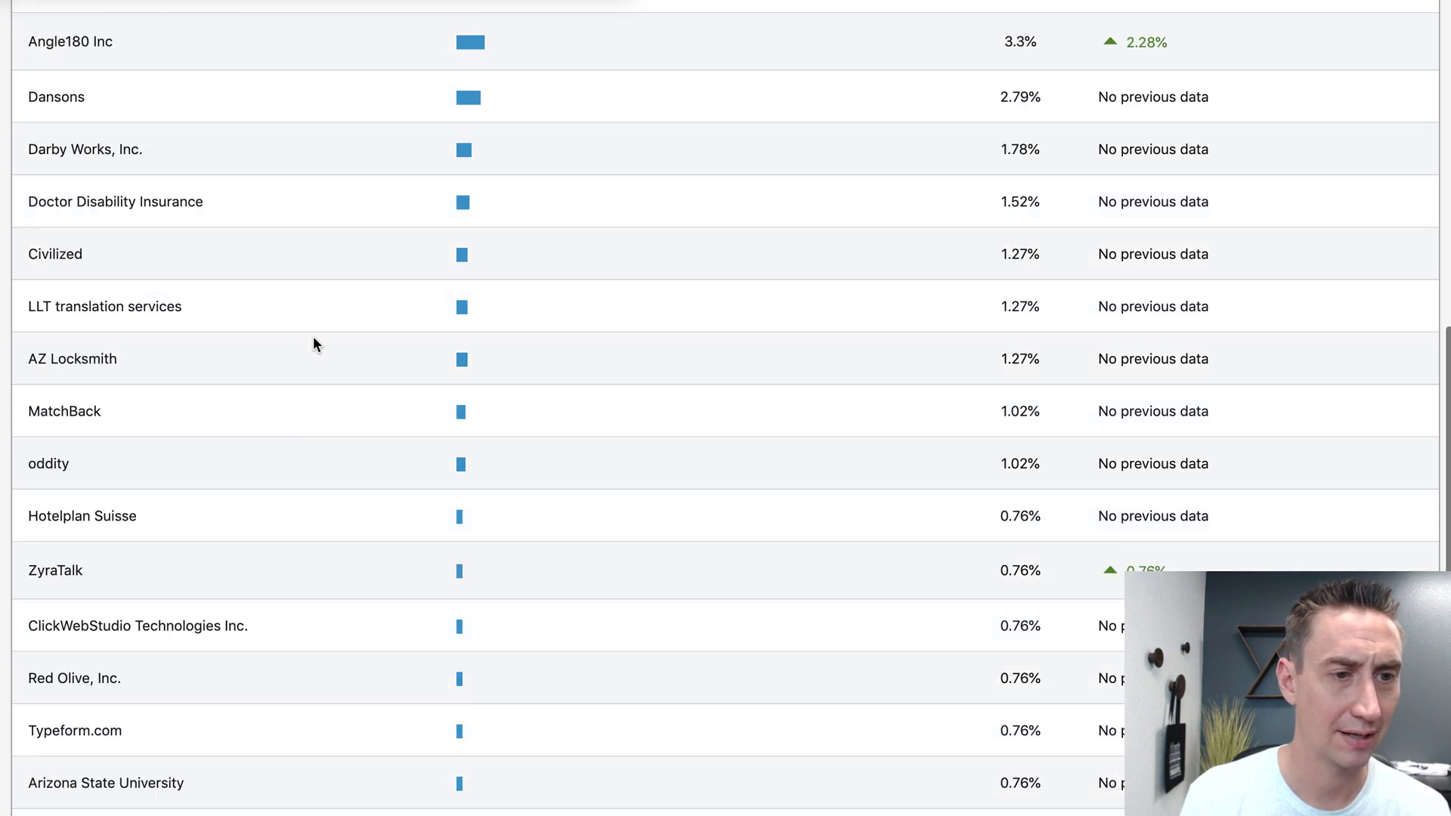
pyautogui.scroll(-1, 313, 337)
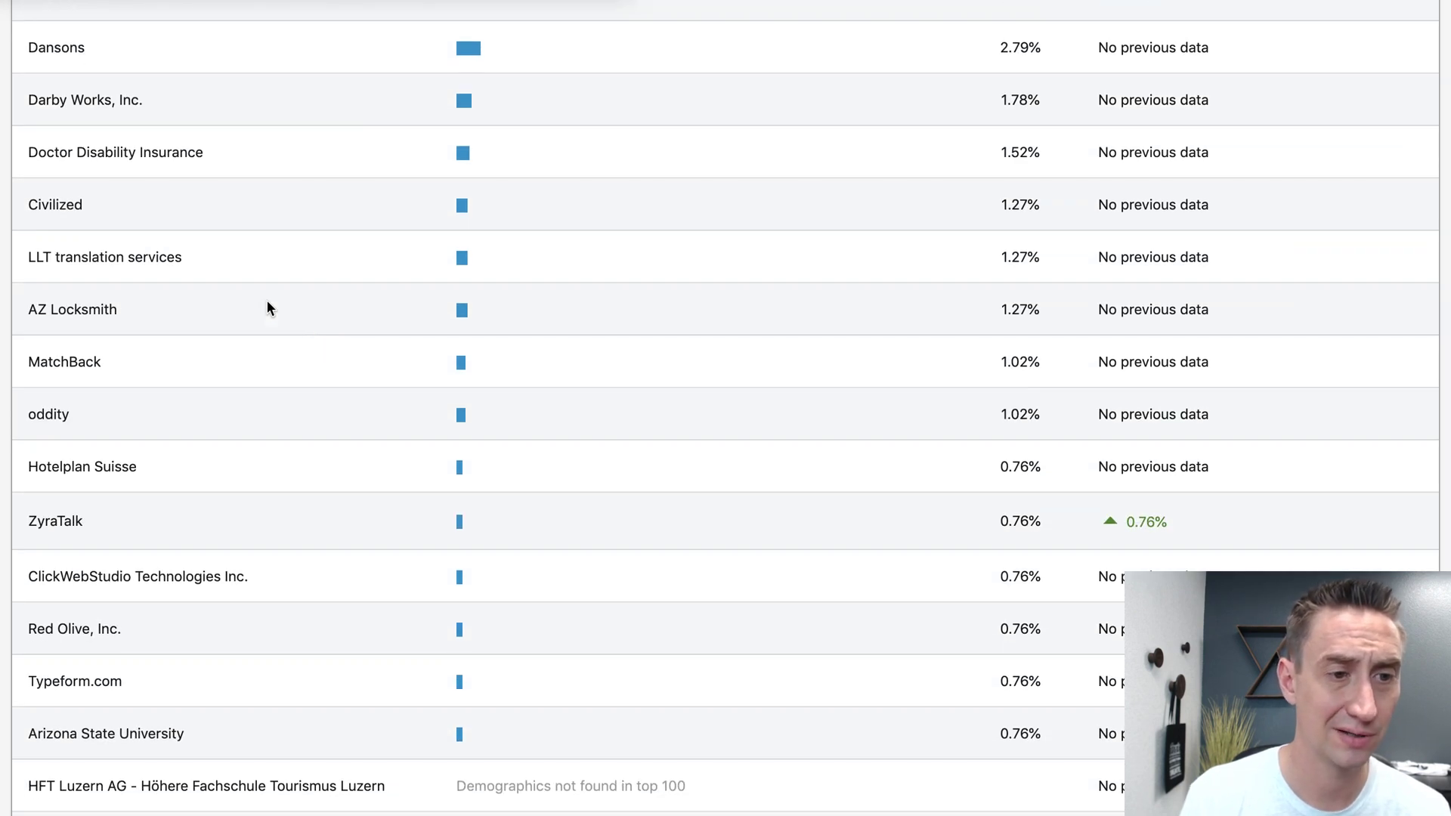
pyautogui.scroll(-4, 264, 369)
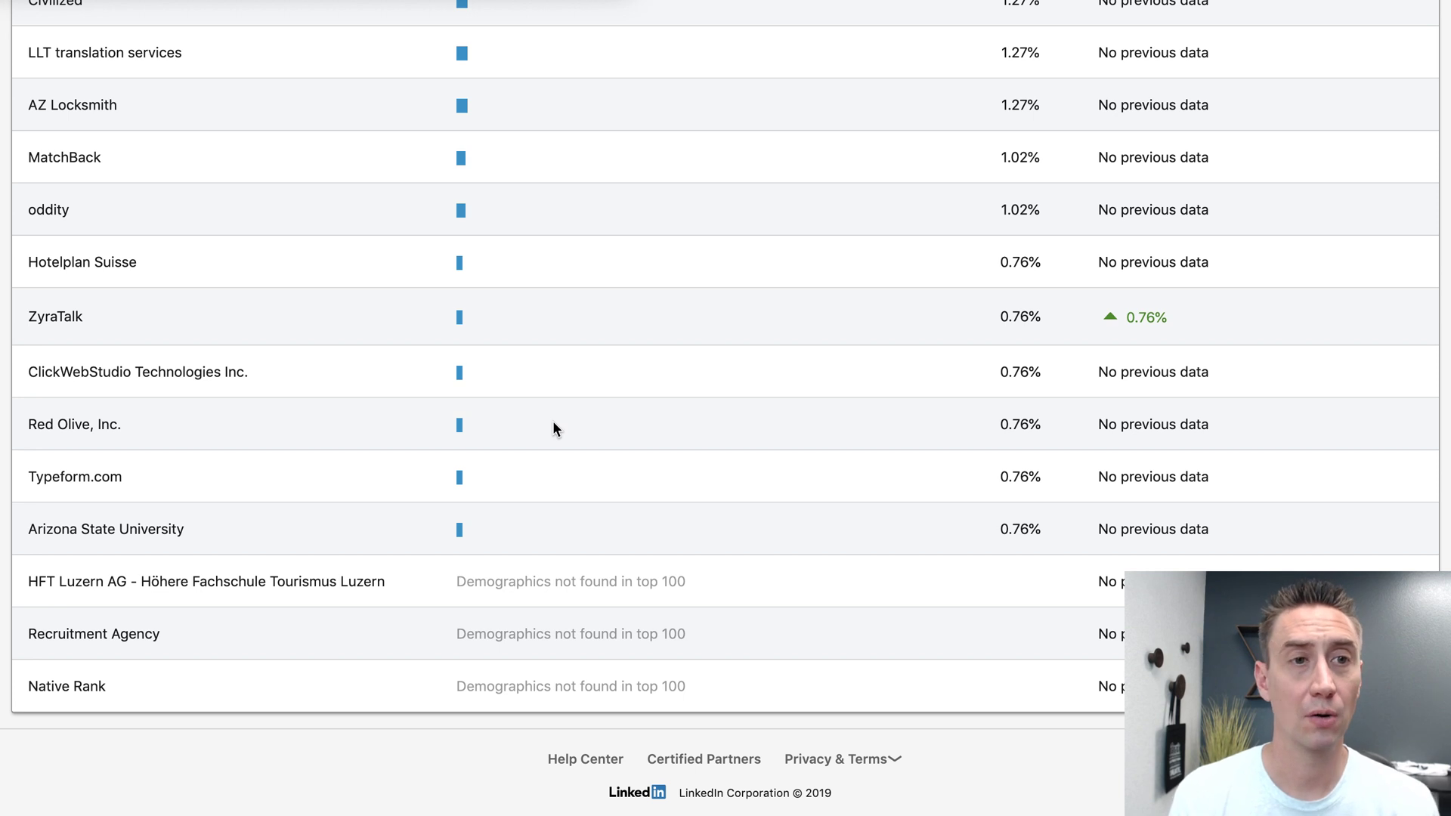
# - Display the website audience by location, followed by job seniority, for the same time range
pyautogui.press('super+r')
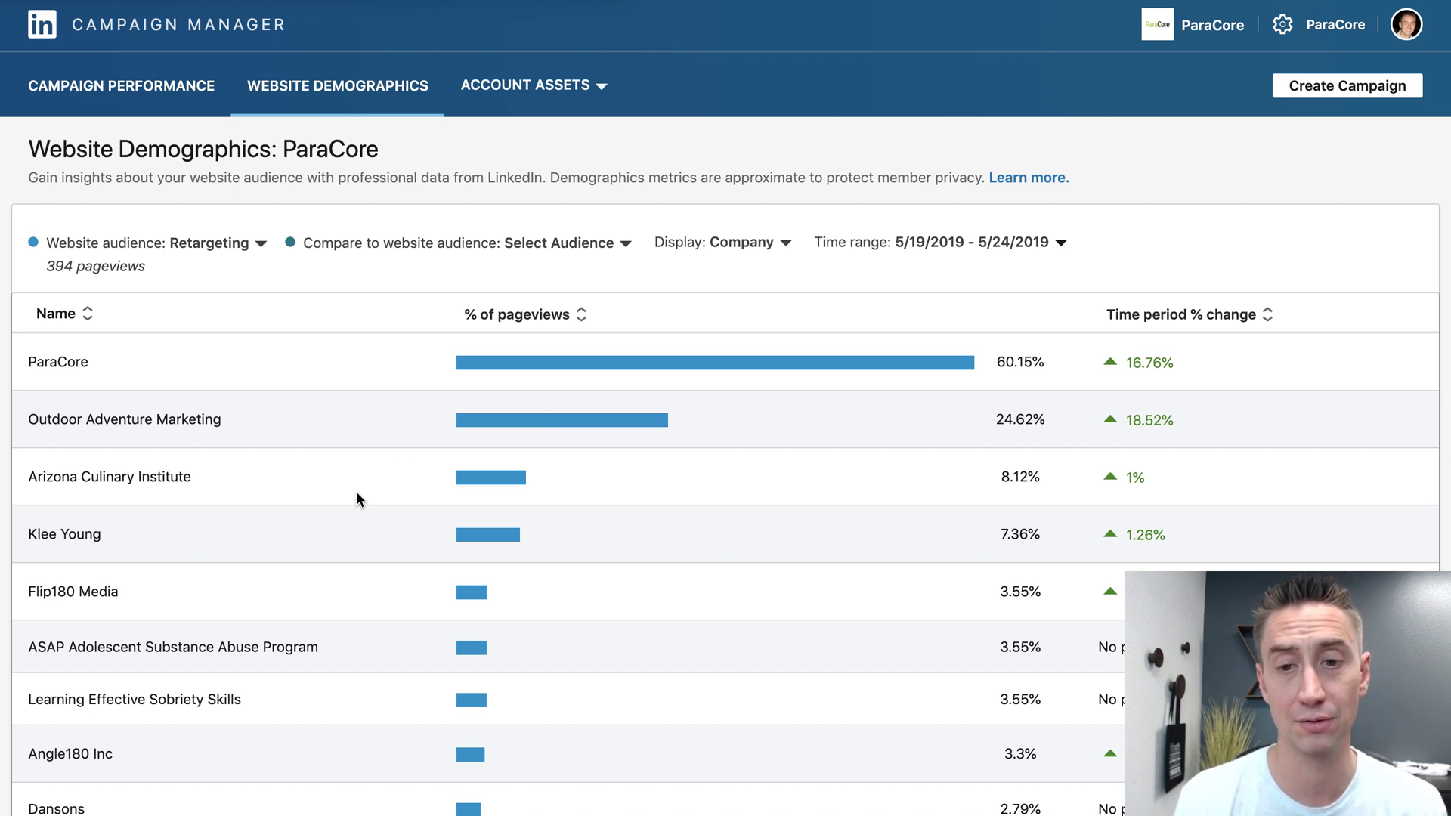
pyautogui.click(742, 248)
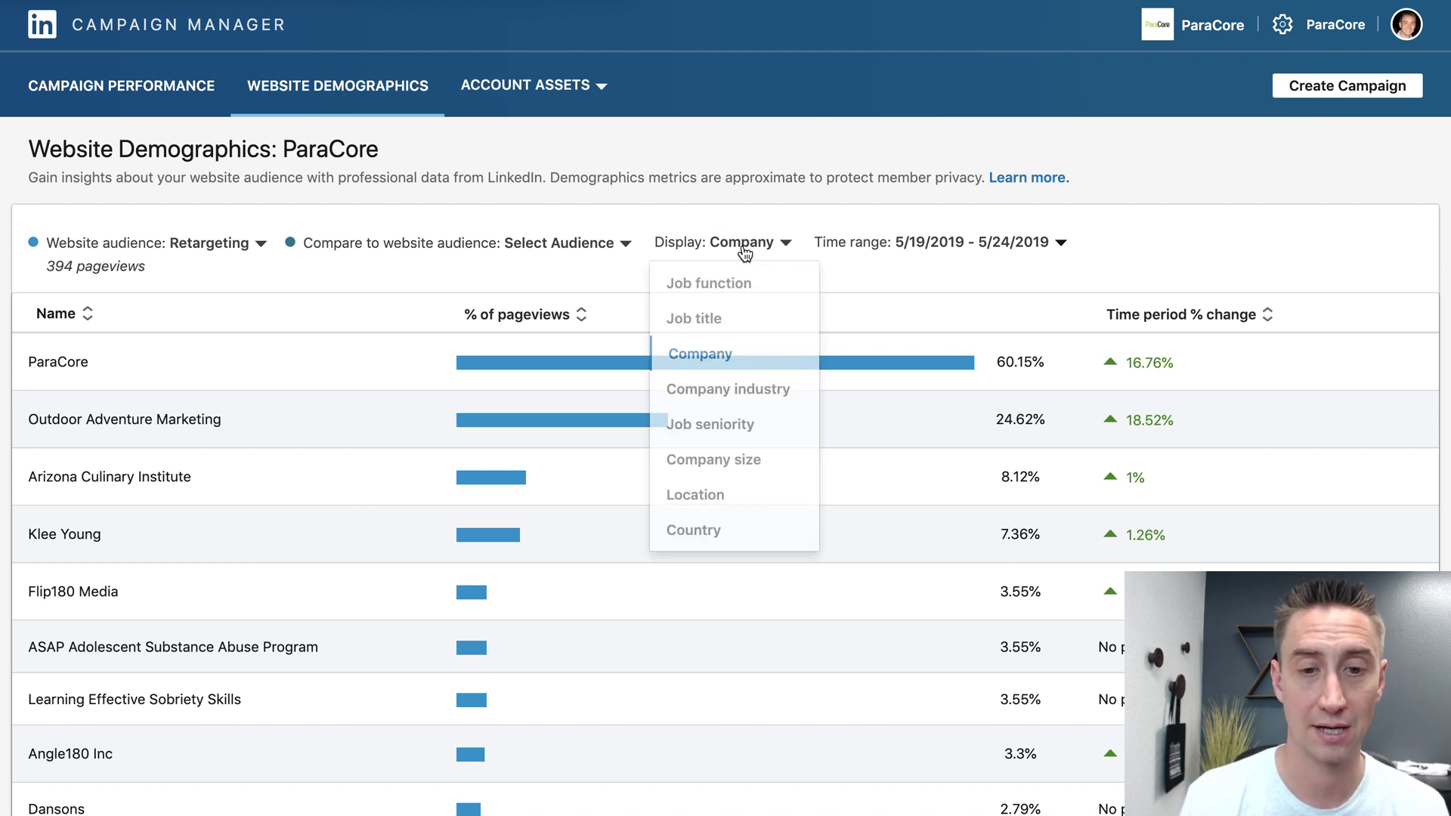
pyautogui.click(714, 495)
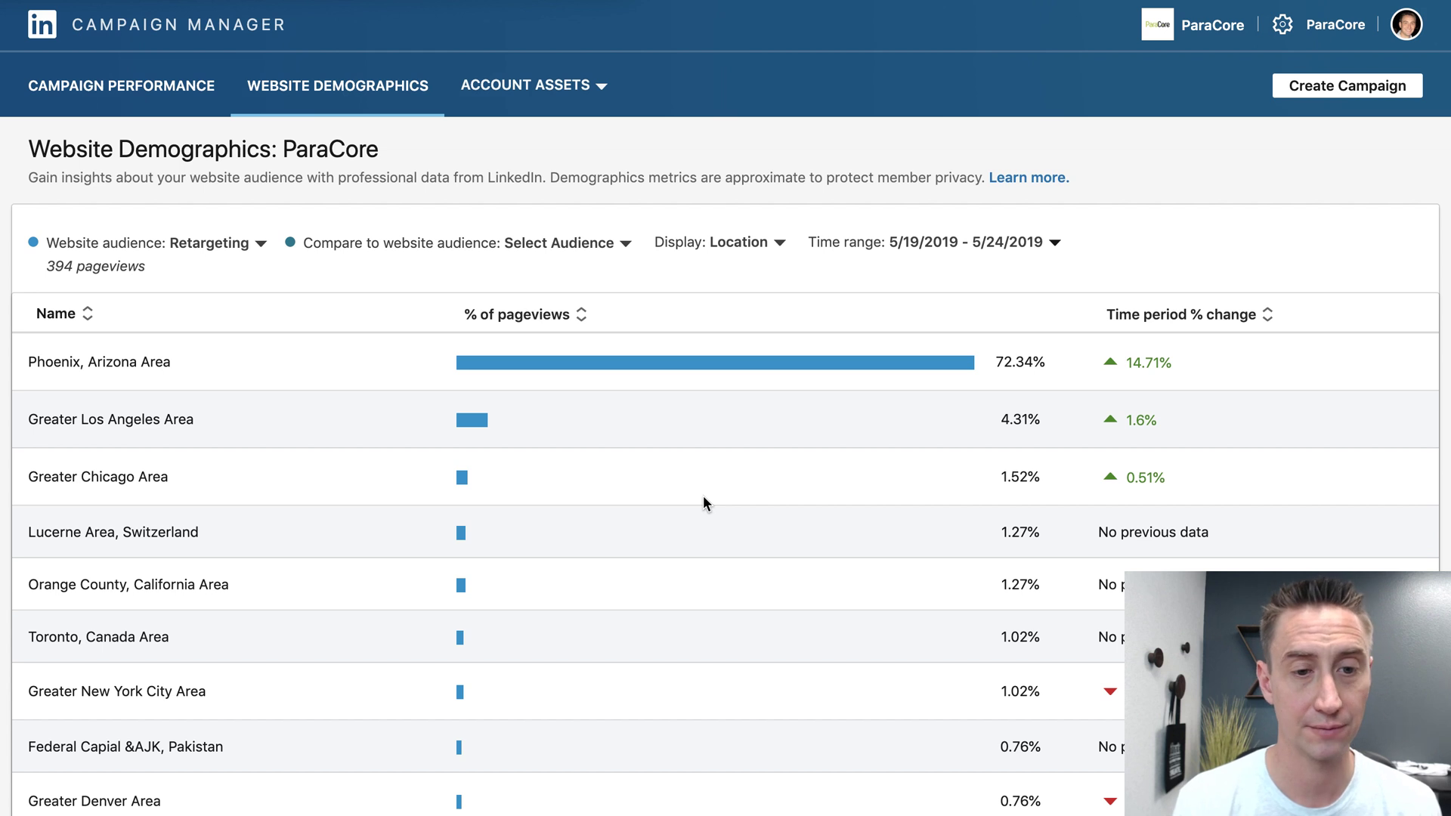
pyautogui.click(758, 249)
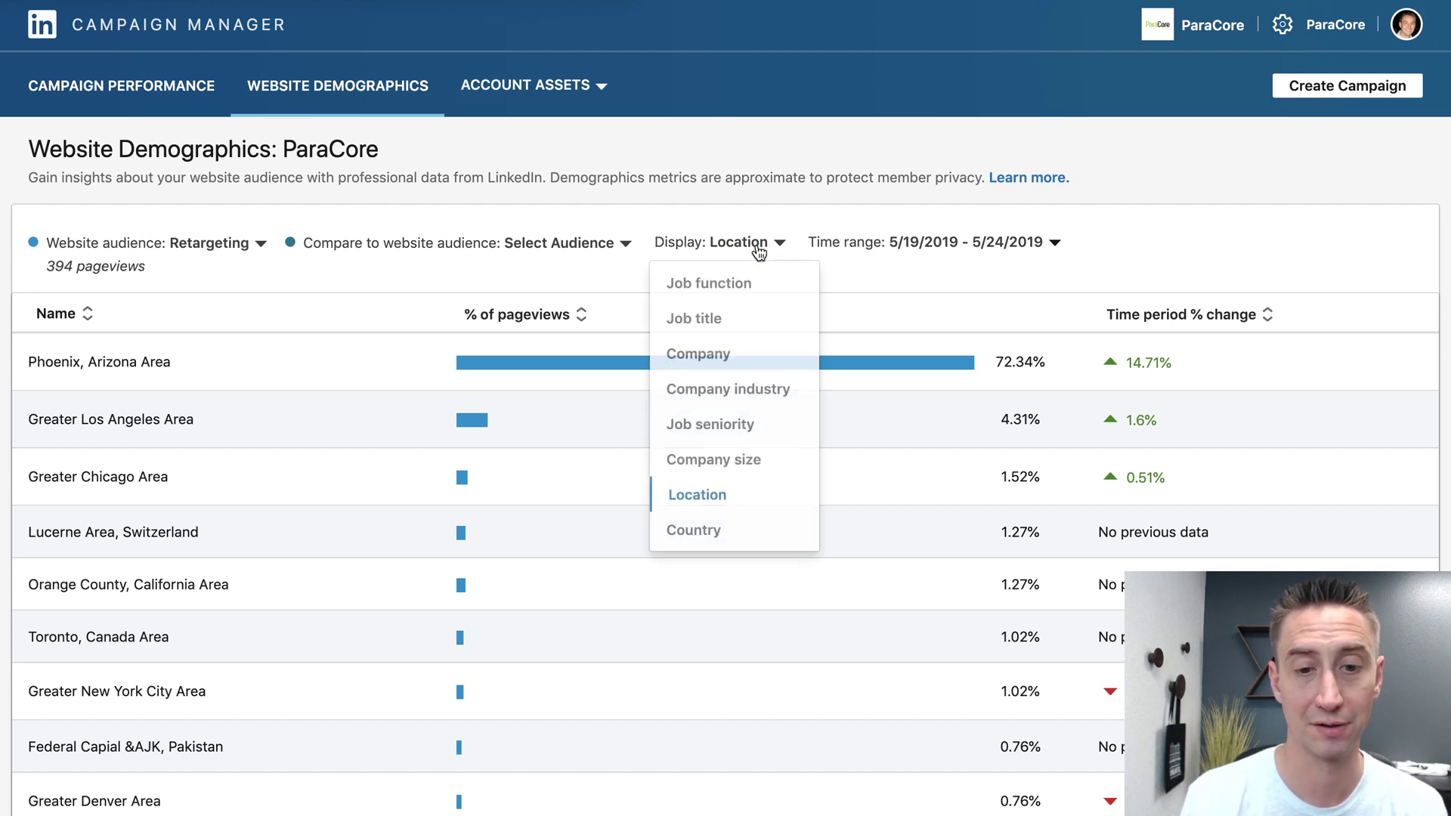
pyautogui.click(739, 426)
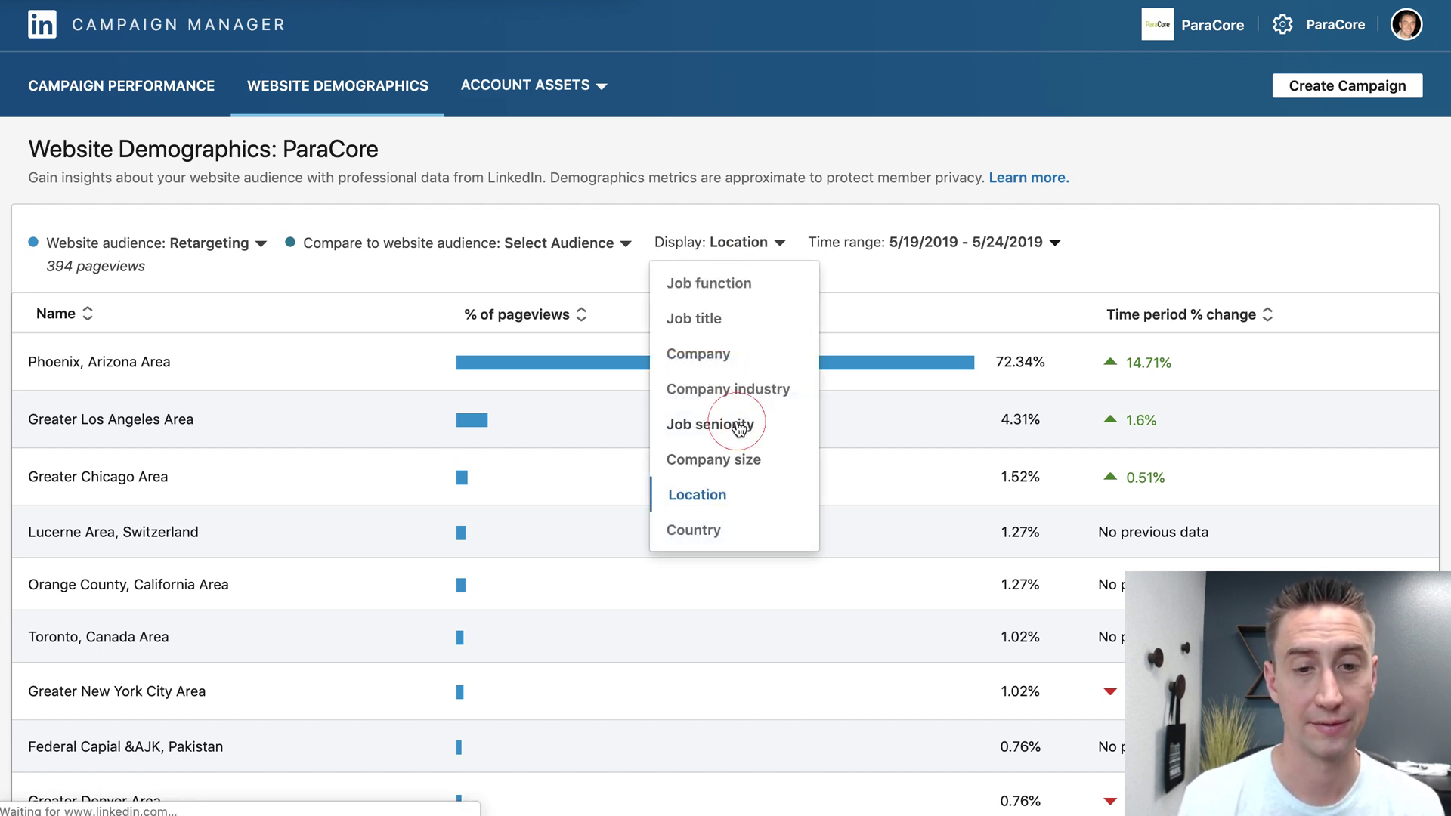